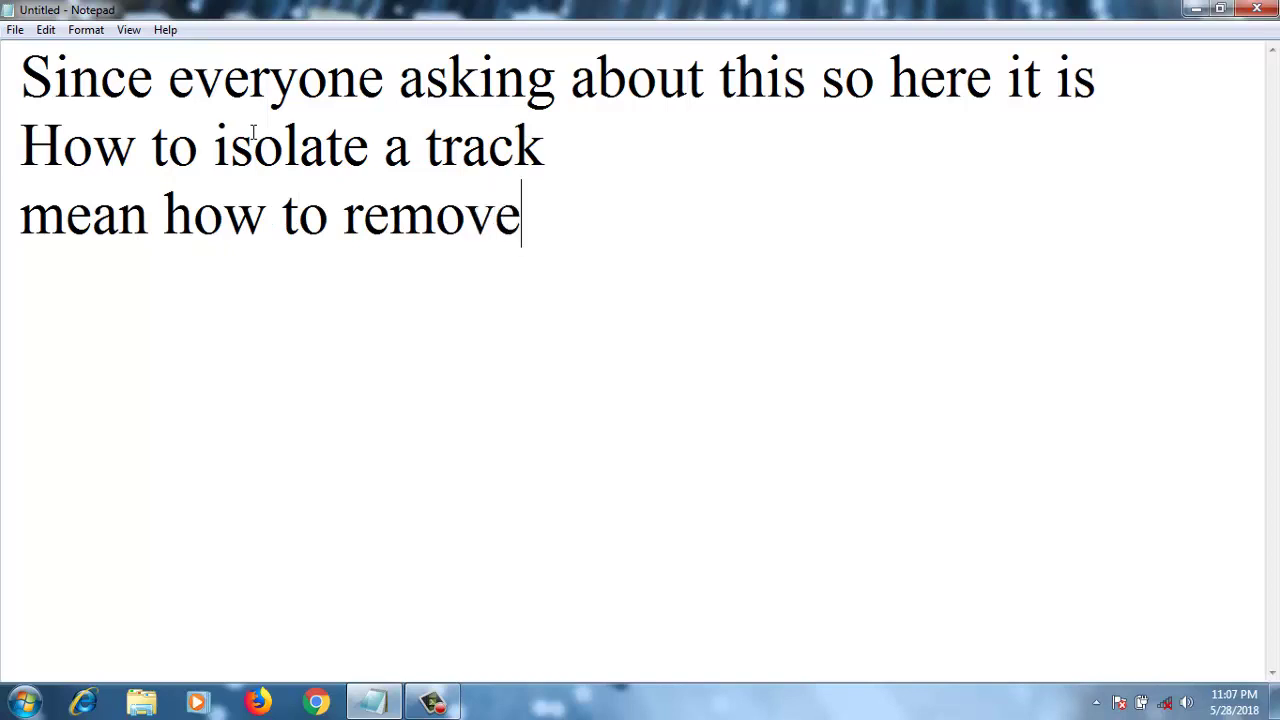
- Finish the note's introduction with "music from a song" and "leave just a voal", and add the heading "Things you need"
text(music from a song )
text(leave just a voal)
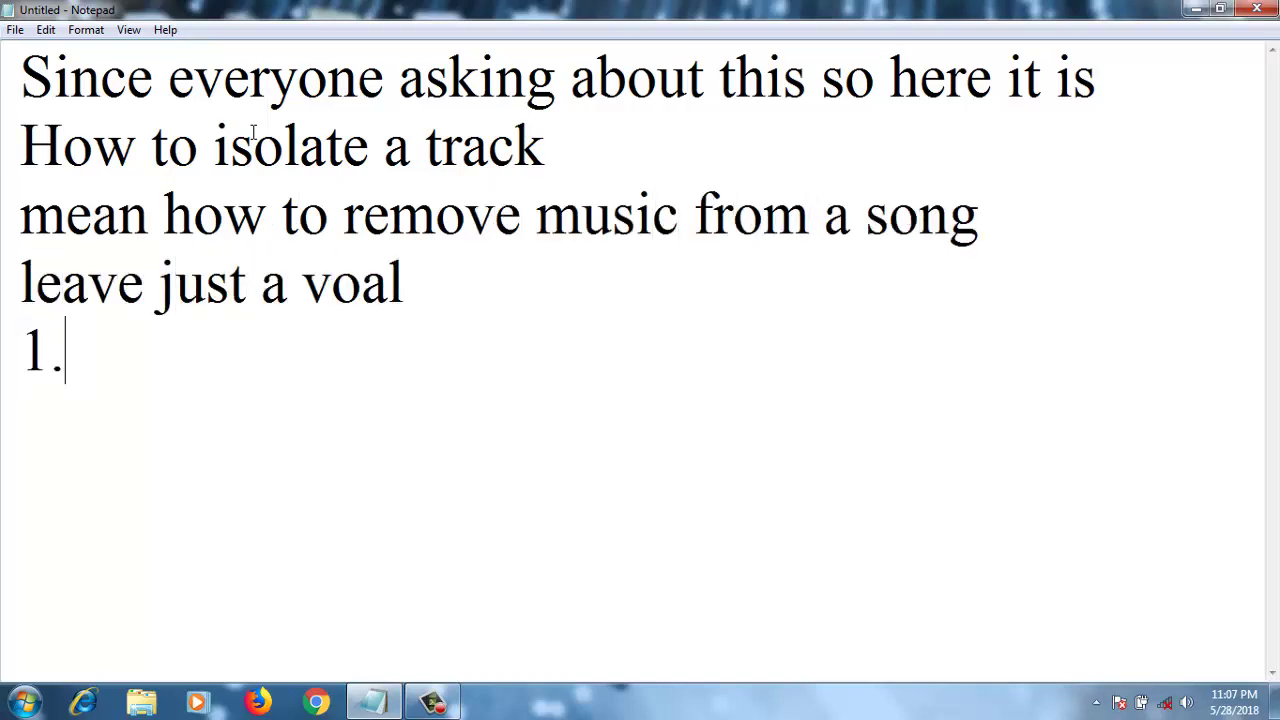
key(BackSpace)
key(BackSpace)
text(Things you need)
key(Return)
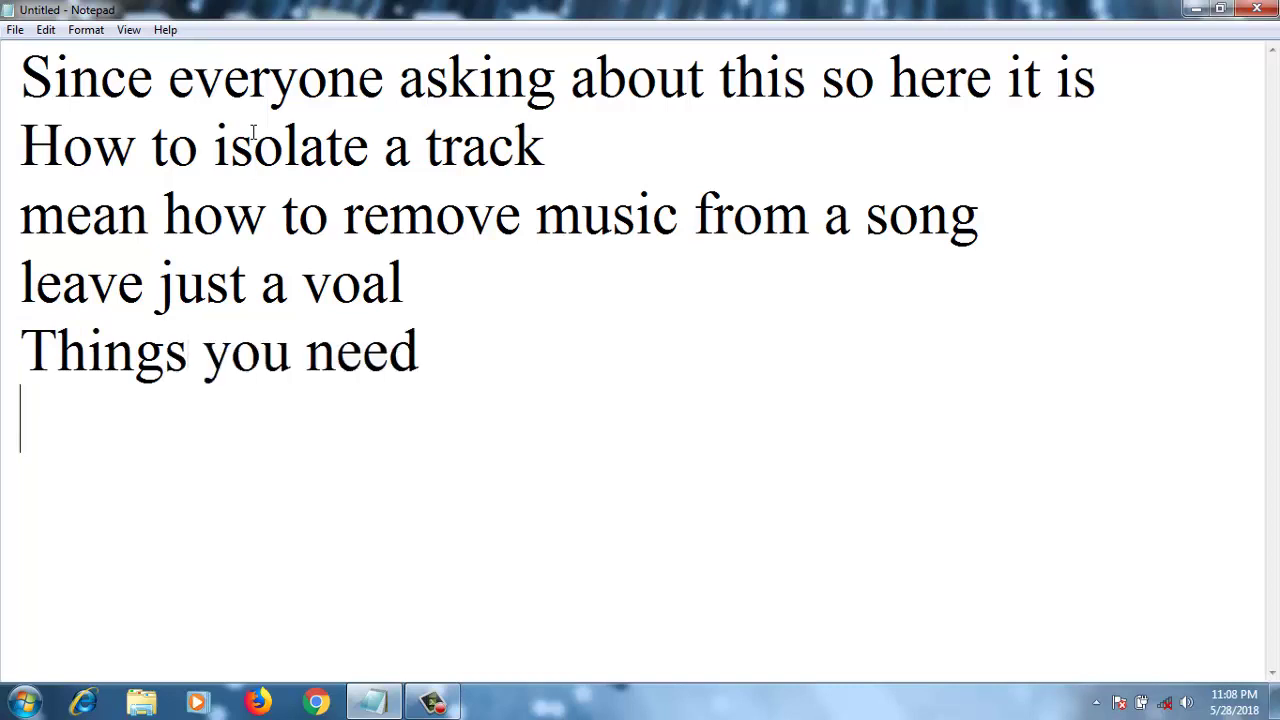
- List "1.Audacity", "2. A song" and "3. An original instrumental of a song" on separate lines under the heading
text(1.Audacity)
key(Return)
text(2)
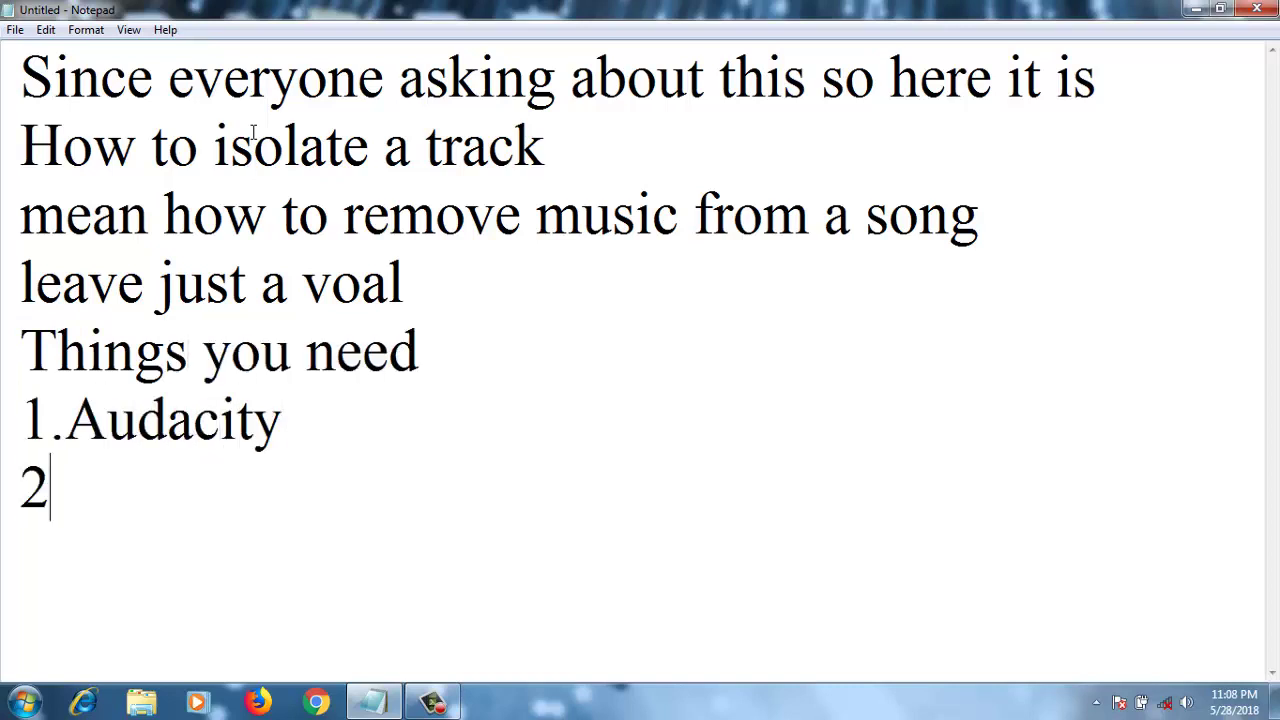
text(. A song 3. )
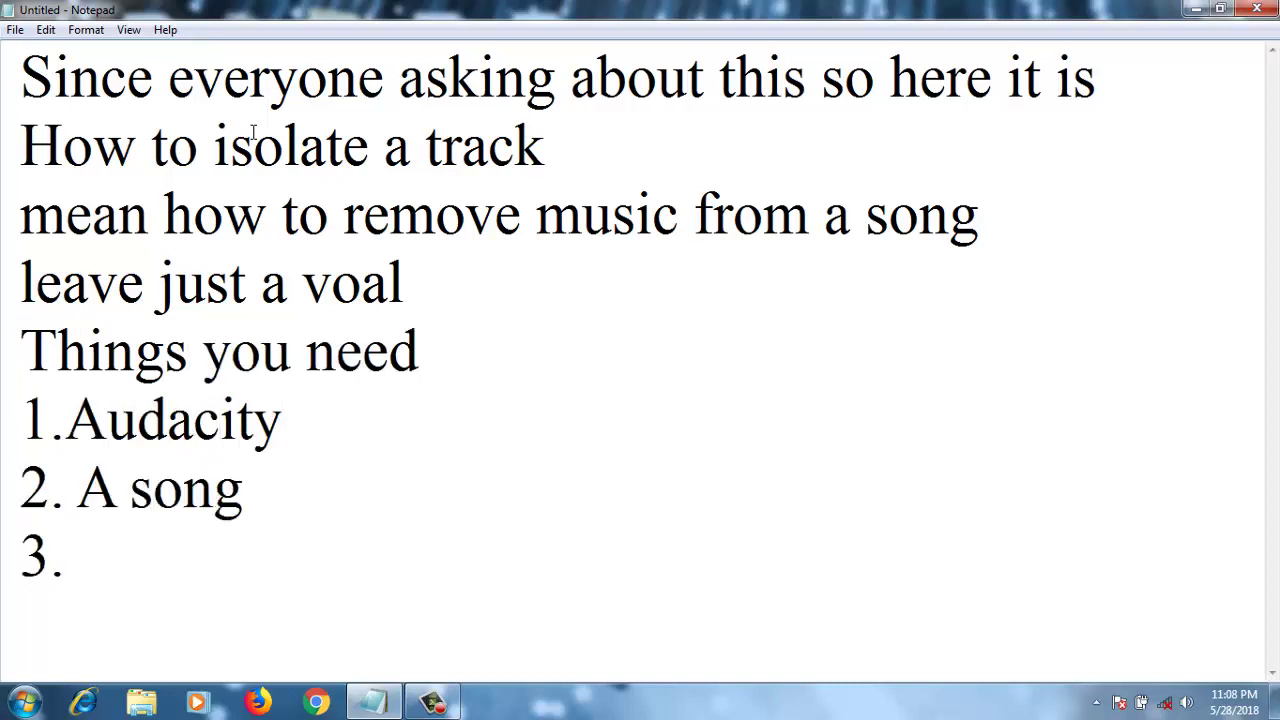
text(An original )
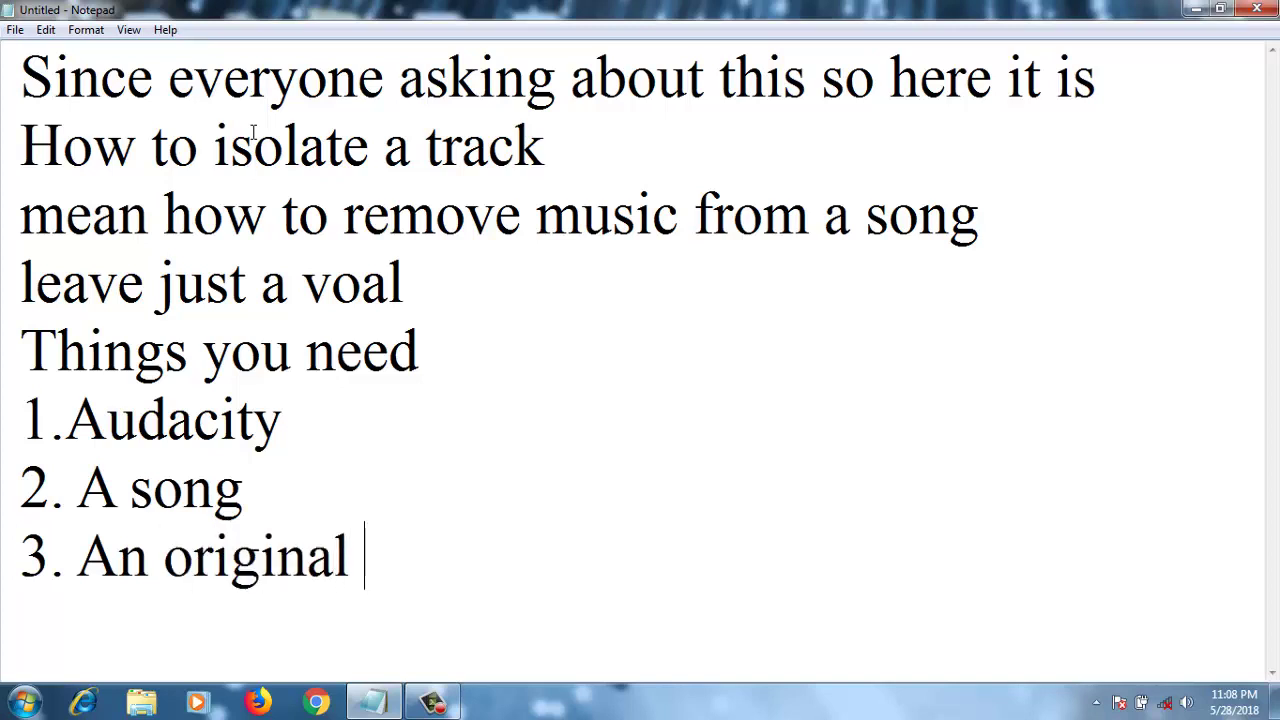
text(instrumental of a so)
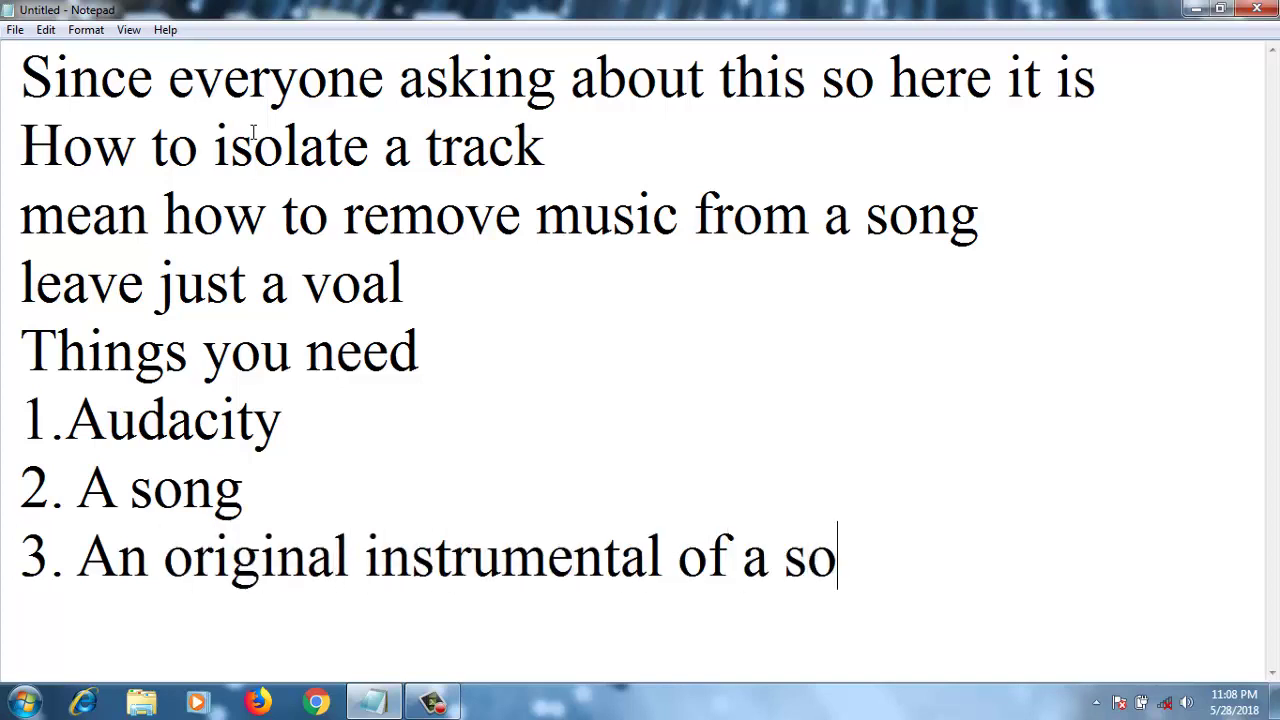
text(ng)
- Add the remark "(Its hard to find but try to find it)" on a new line below the third item
key(Return)
text(())
key(Left)
text(Its hard to fine)
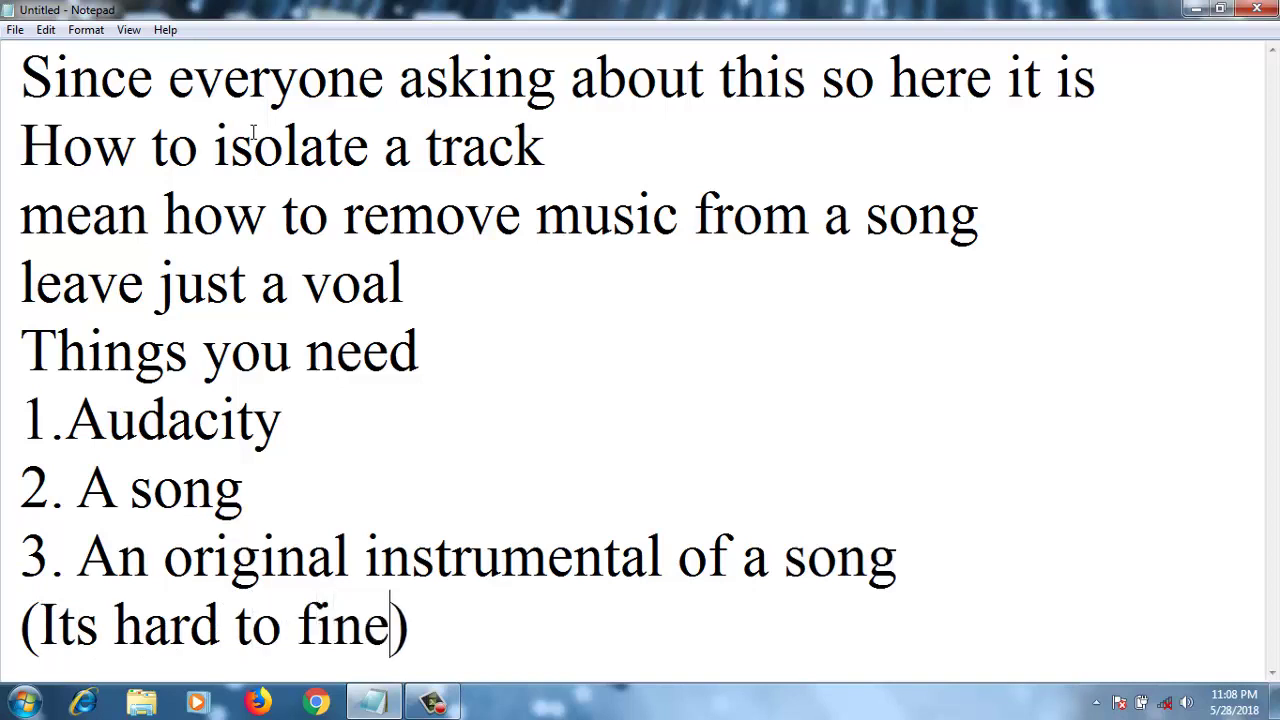
key(BackSpace)
text(d but try to find it)
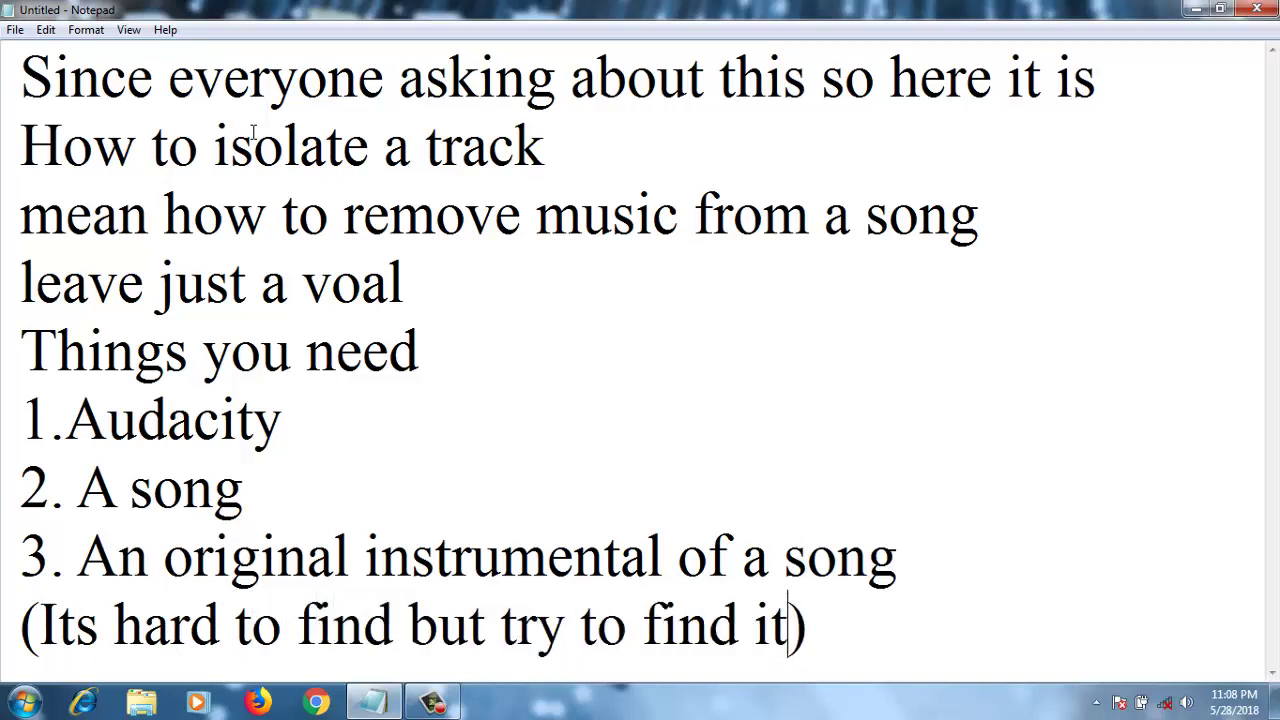
- Replace the whole note with the lines "Now lets start" and "first up your Audacity"
key(ctrl+a)
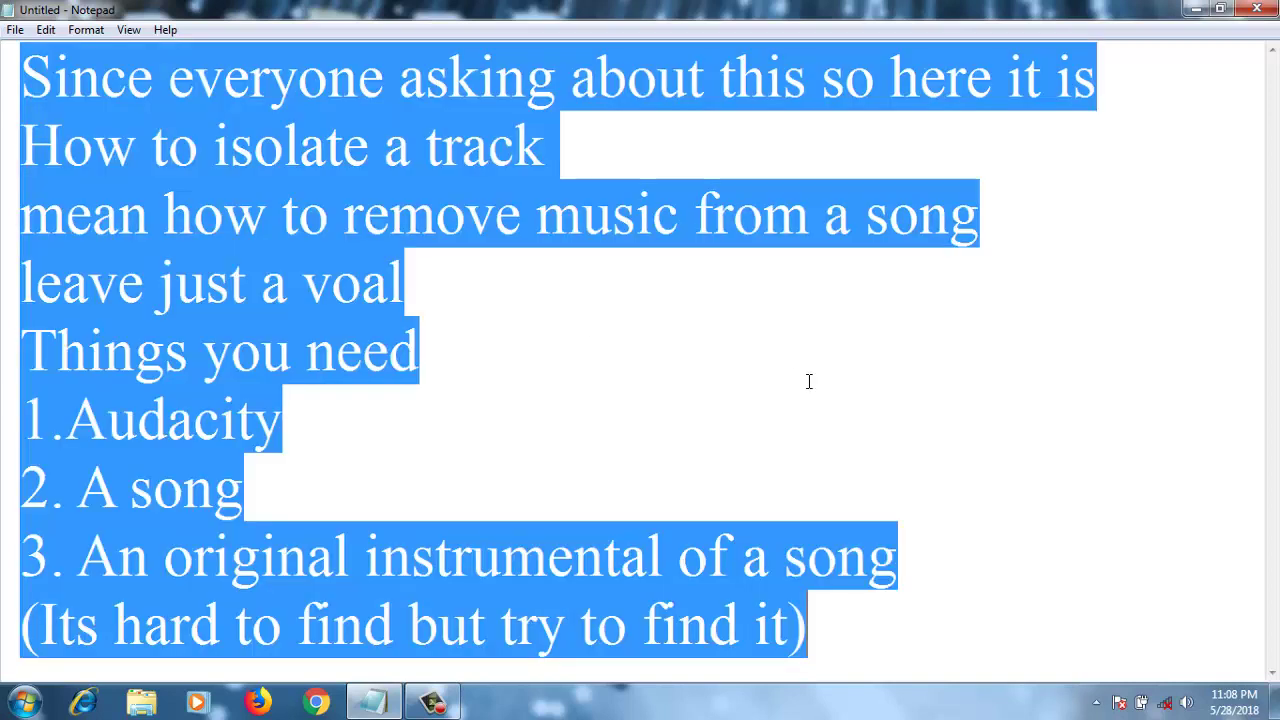
key(BackSpace)
text(Now lets sta)
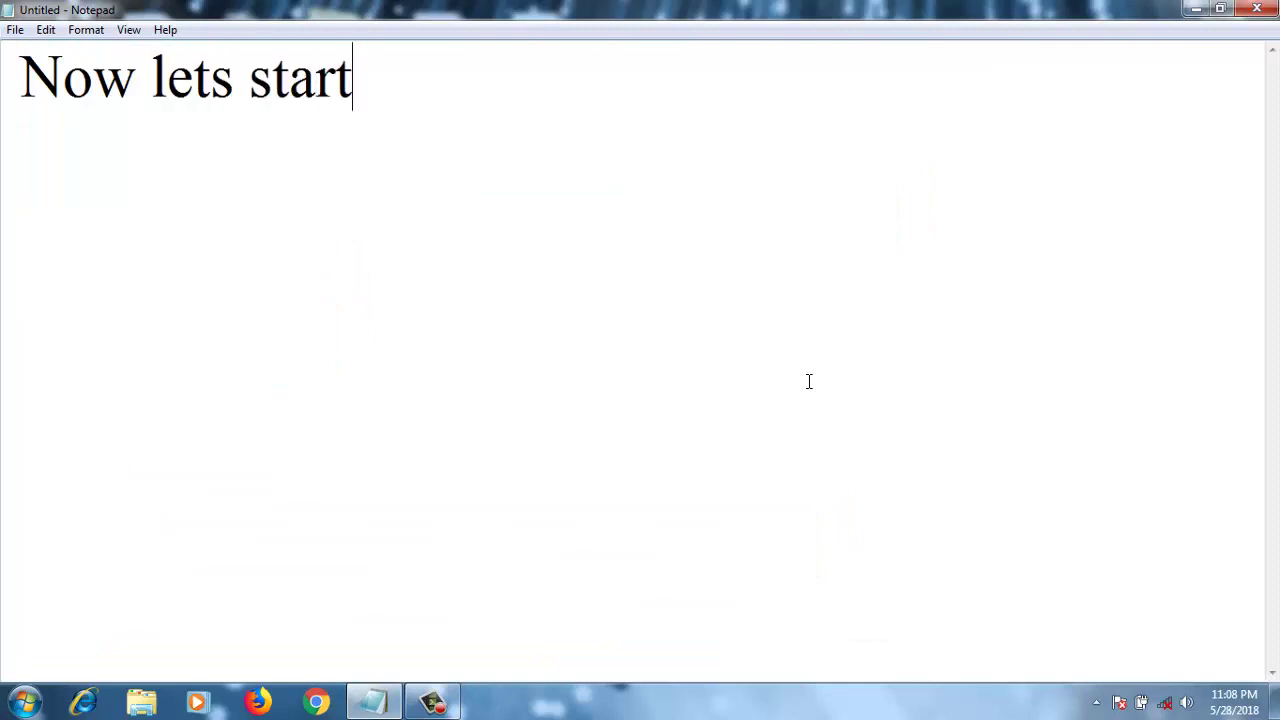
text(rt)
key(Return)
text(first up you)
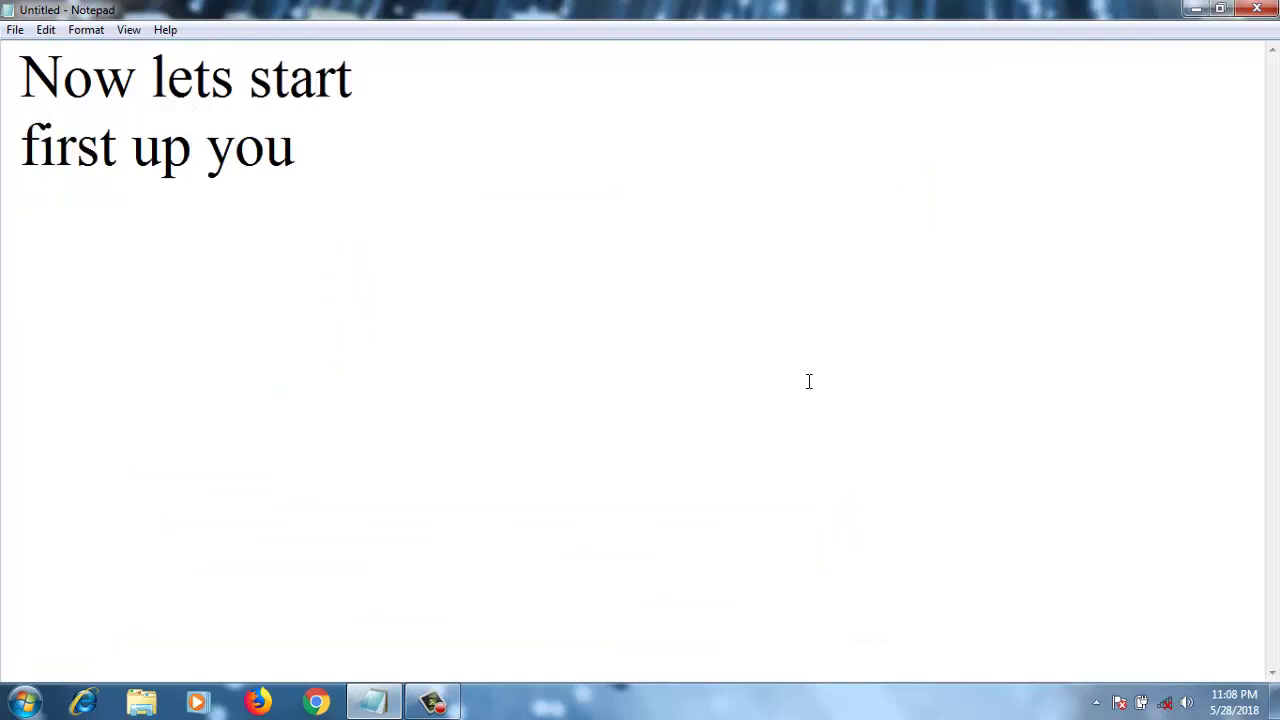
text(r Audacity)
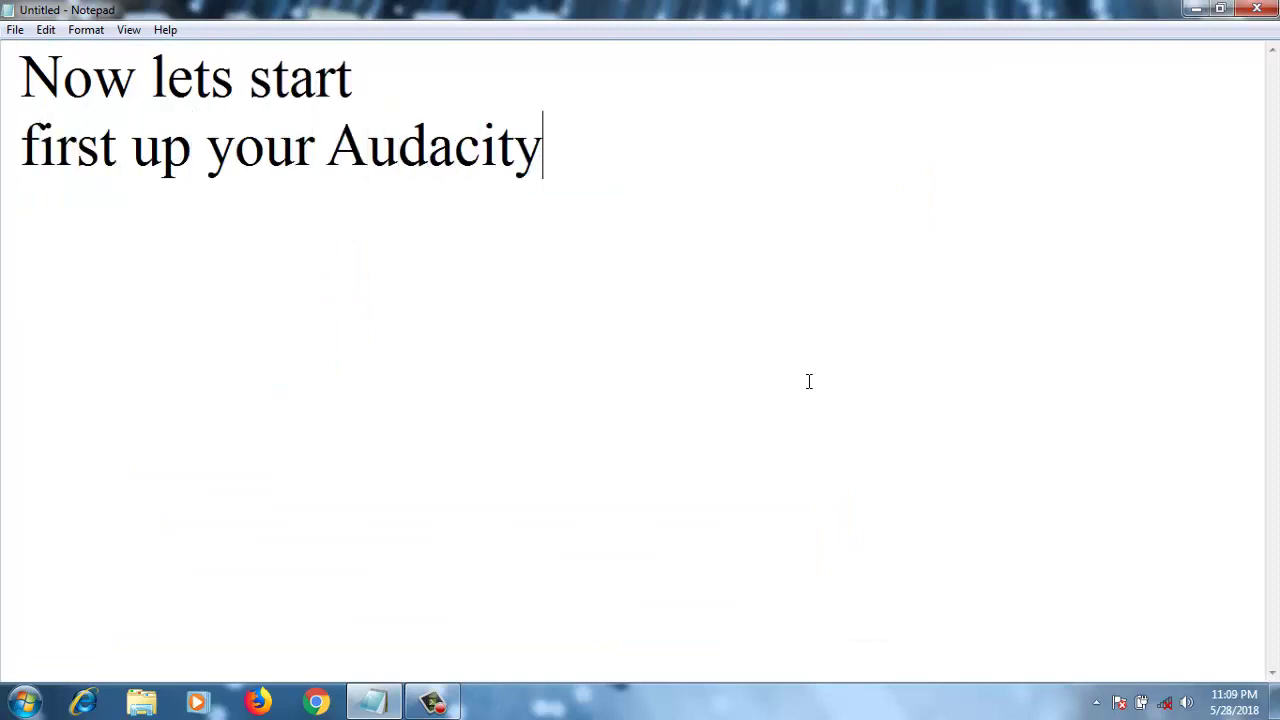
- Minimize the note and launch Audacity from the Windows Apps folder on the desktop
click(1196, 10)
double_click(147, 225)
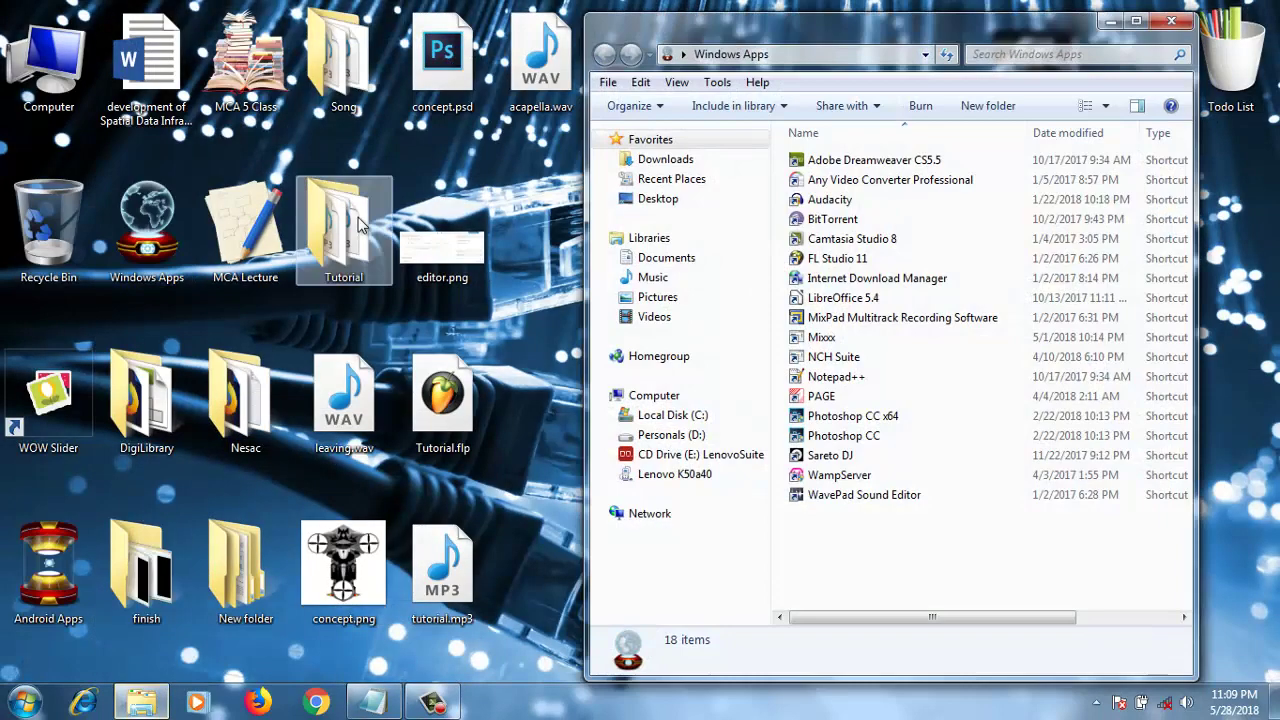
click(822, 202)
double_click(822, 202)
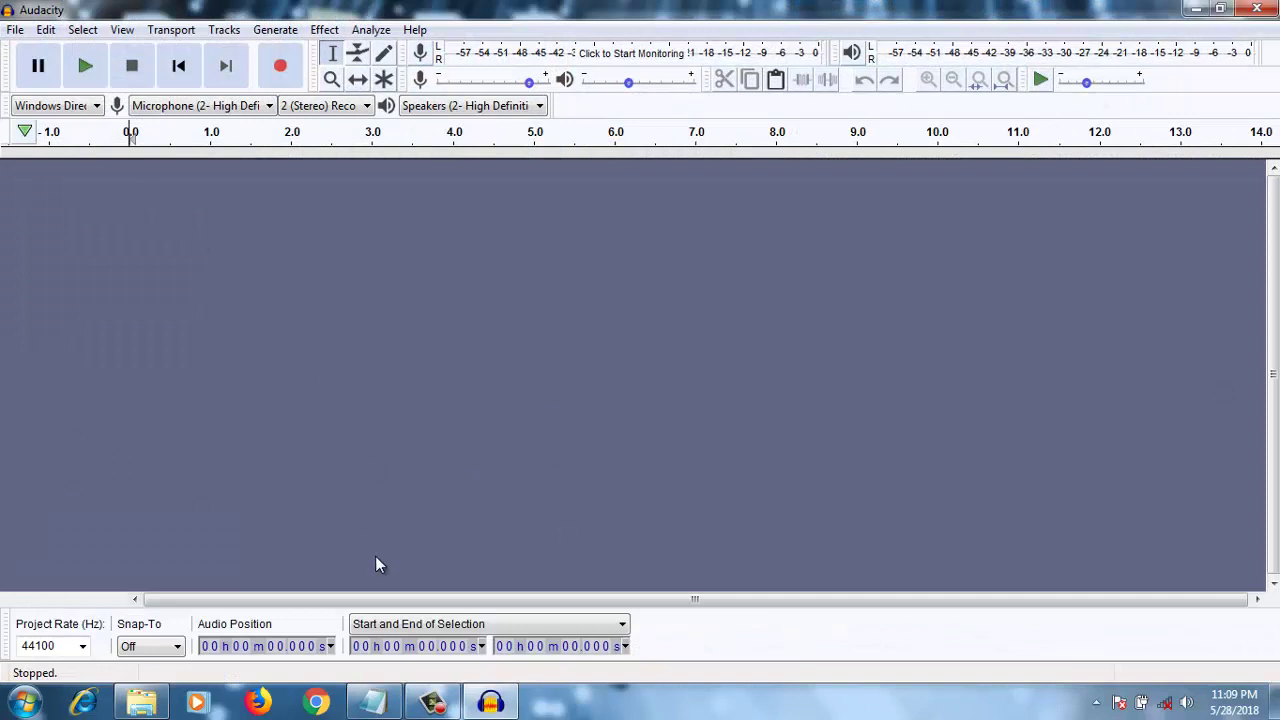
- Switch to Notepad and add the line "Am going the use the same song as i use"
click(373, 702)
key(Return)
text(Am g)
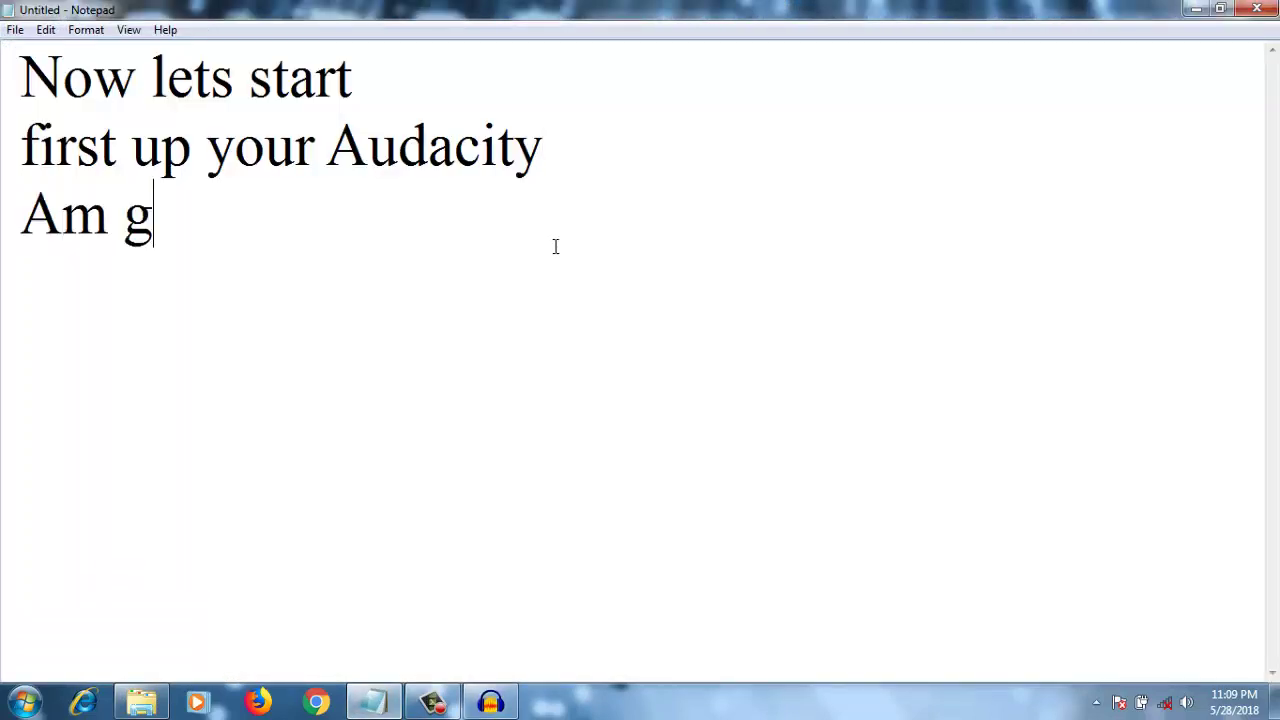
text(oing the use the same s)
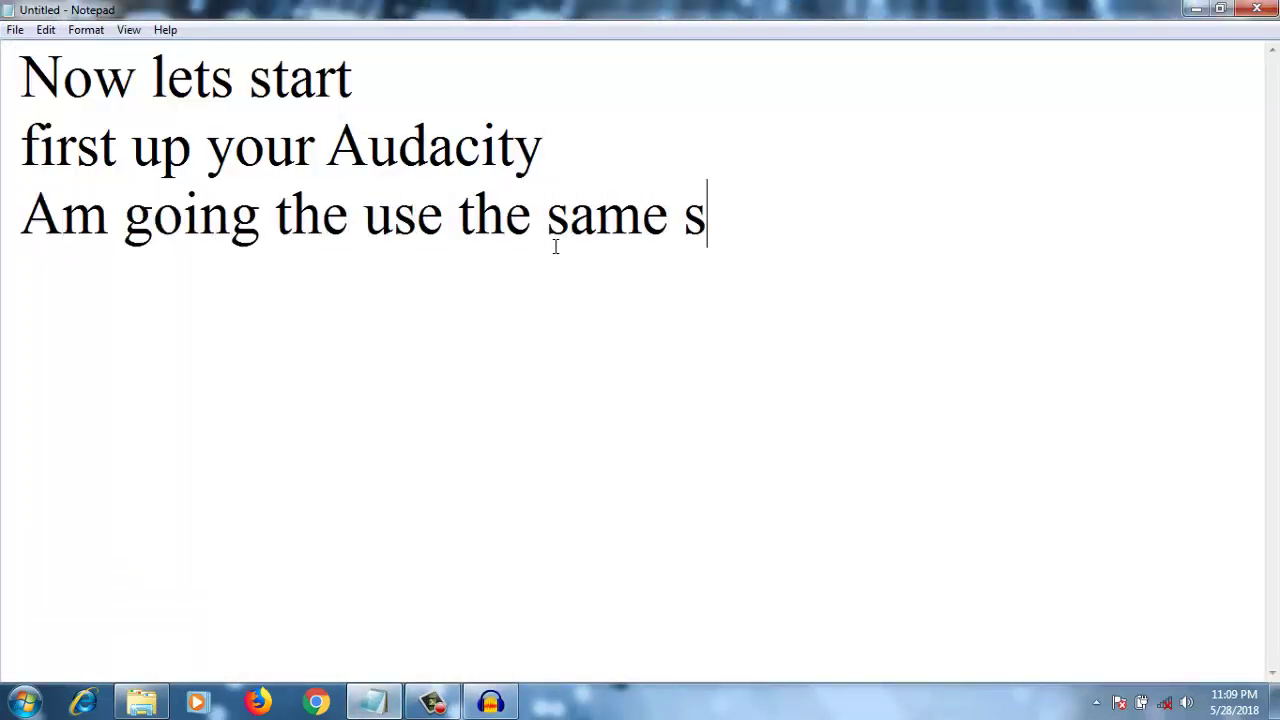
text(ong as i use)
key(Return)
- Add the lines "in How to remove vocal from the track" and "1. Open your Song" to the note
text(in How)
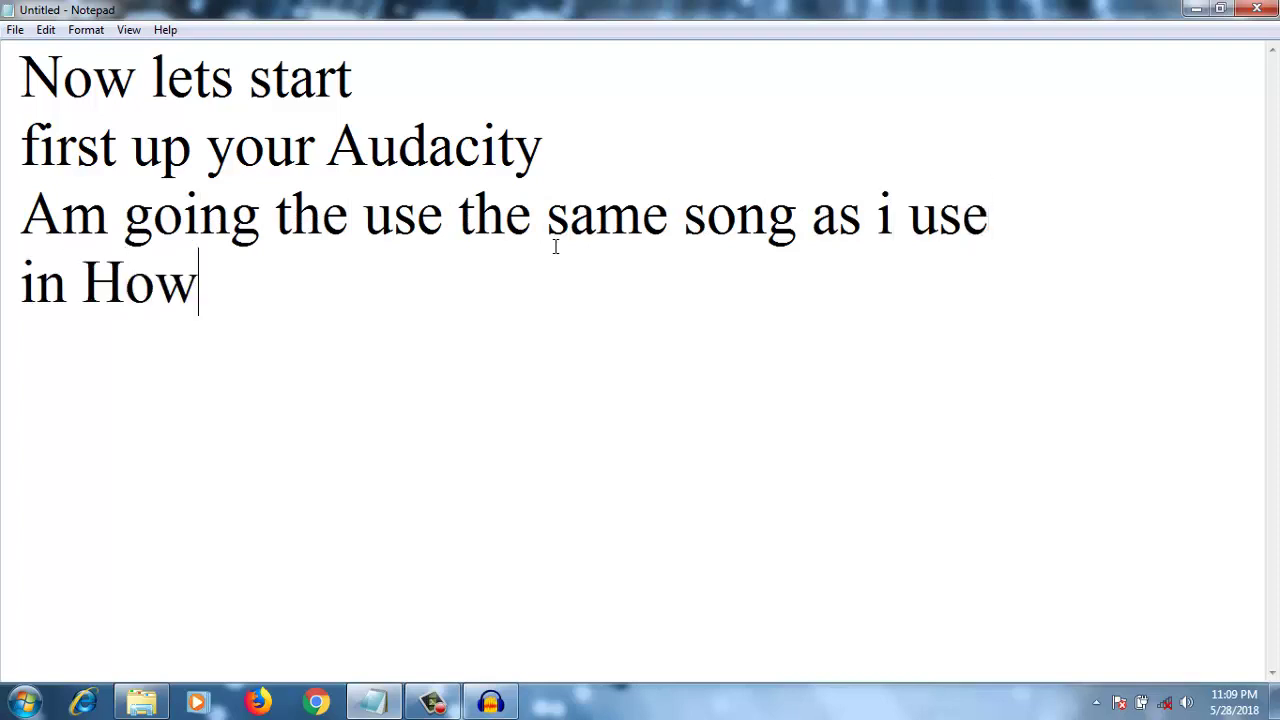
text( to remove voc)
key(BackSpace)
text(vocal)
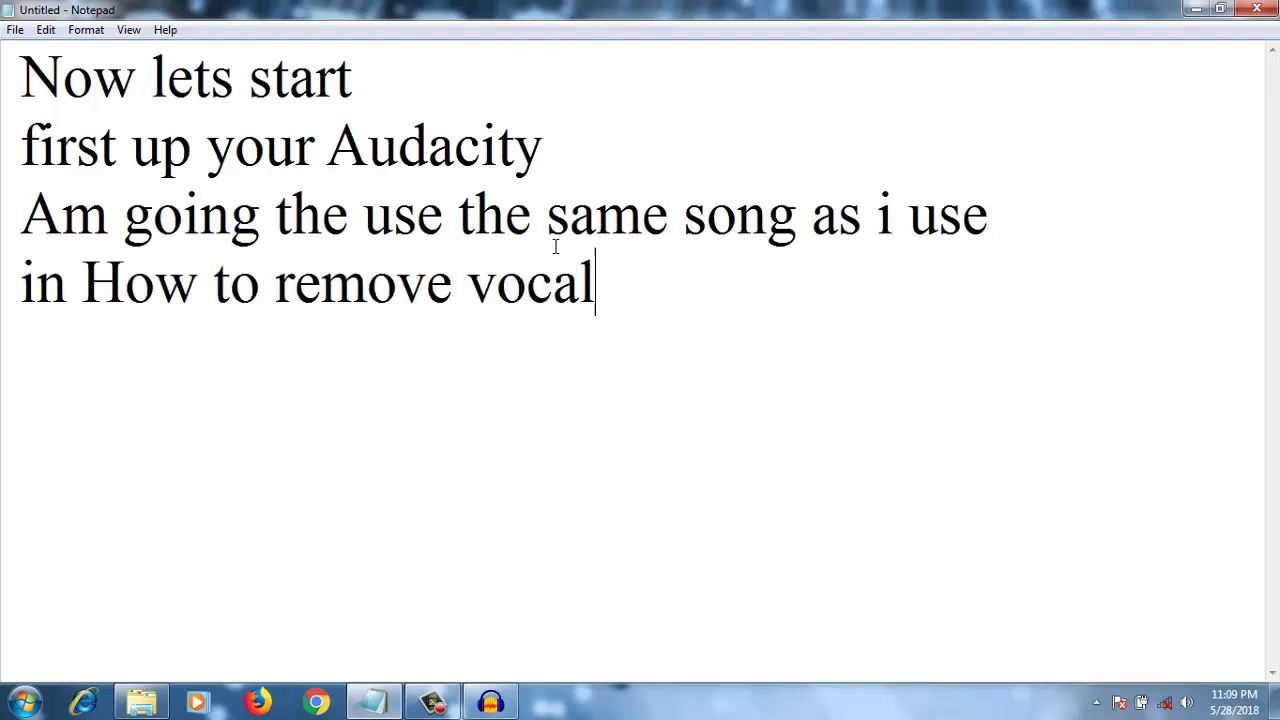
text( from the trace)
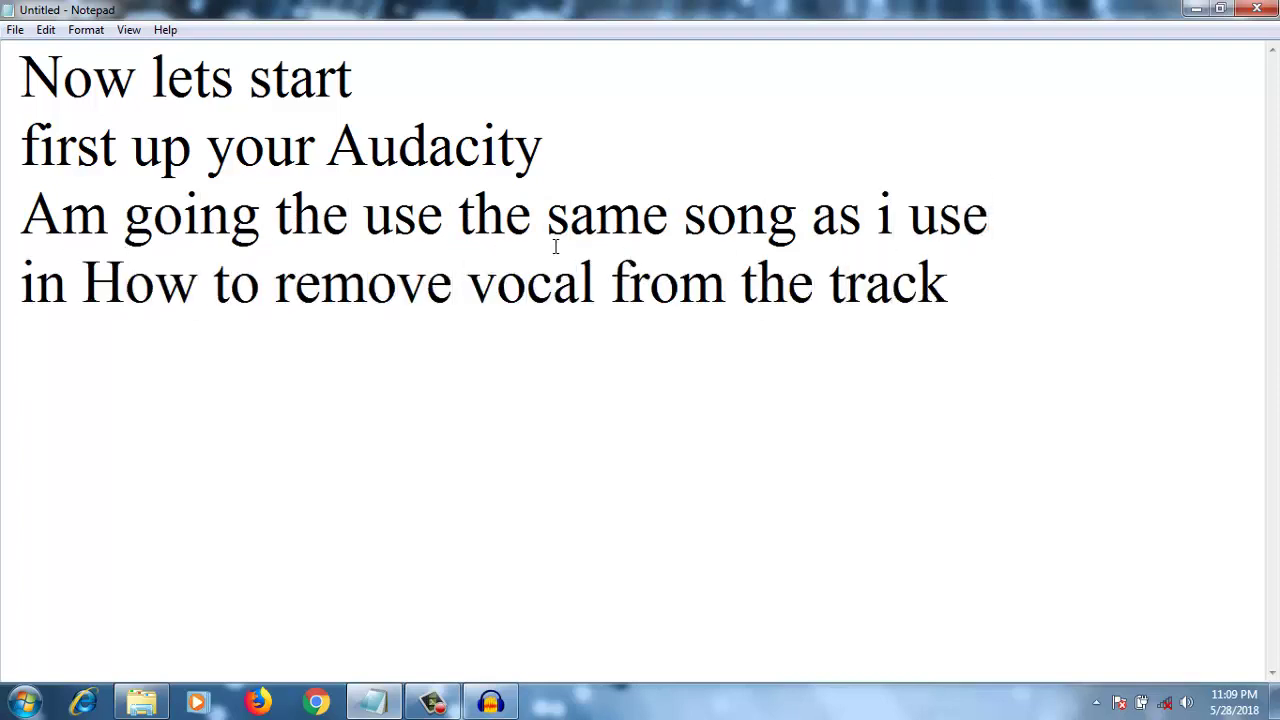
text( Open your Song)
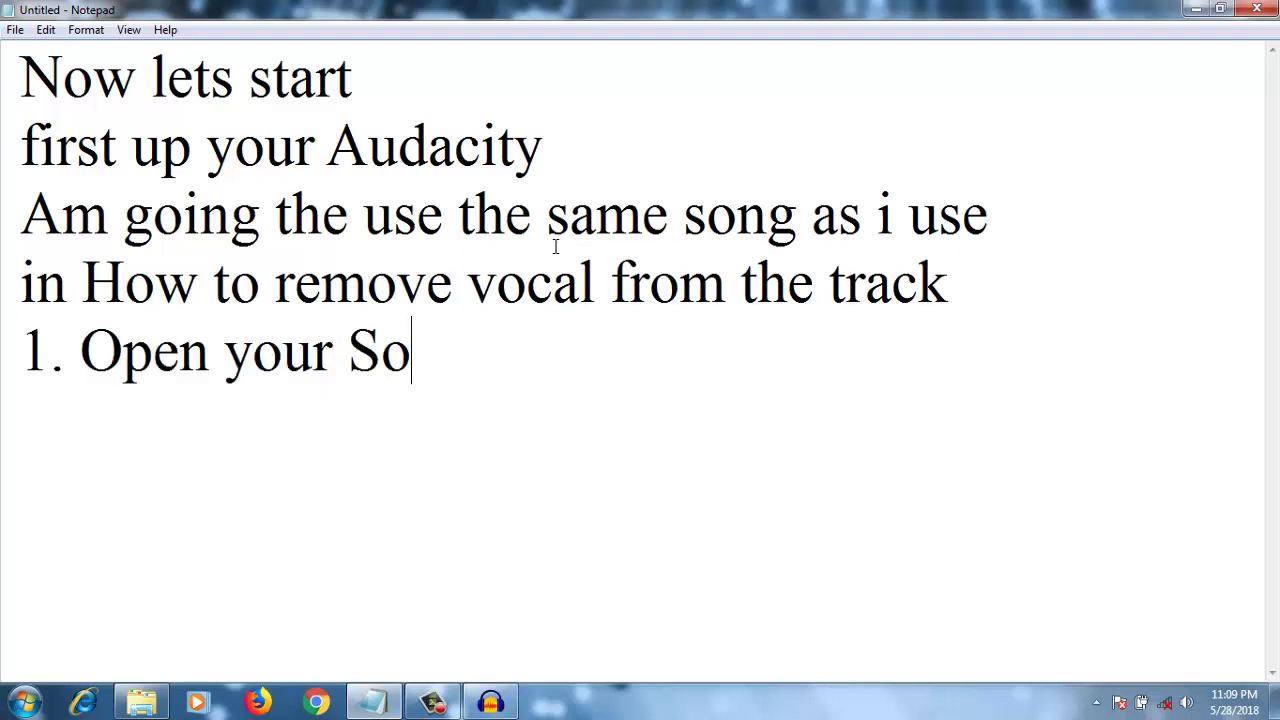
- Switch to Audacity and open light.mp3 from the Tutorial folder
click(492, 703)
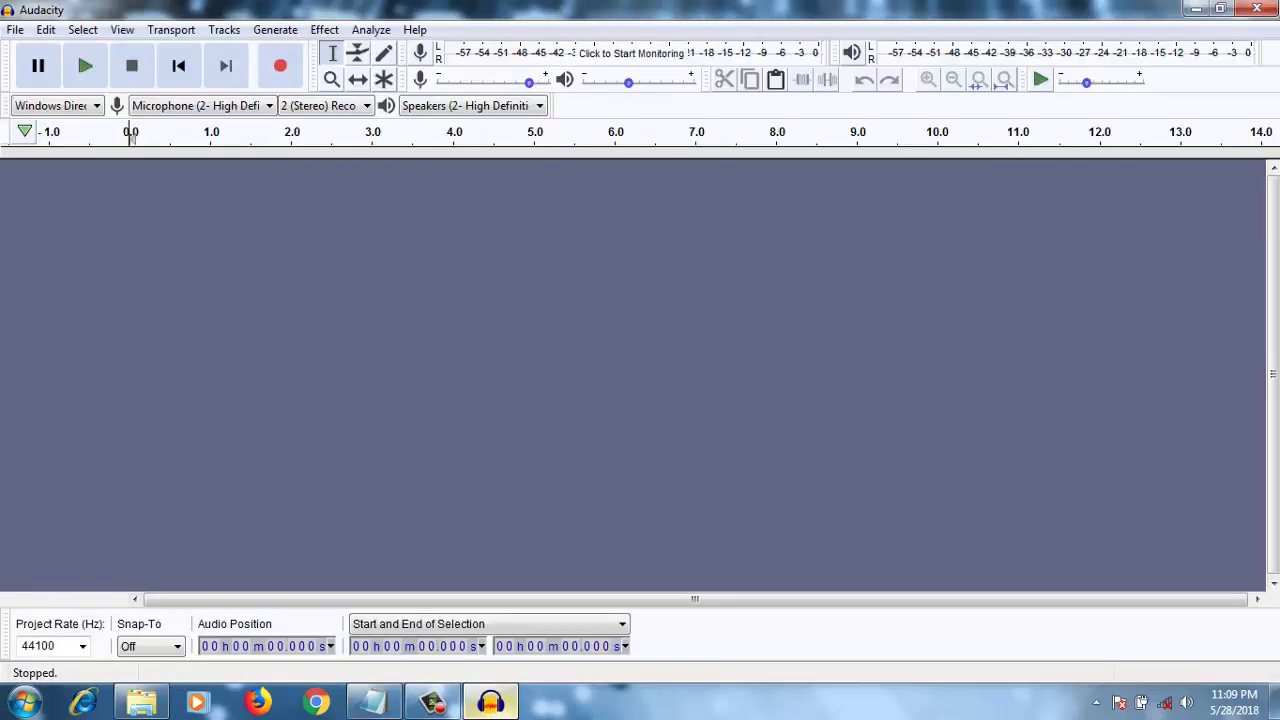
click(15, 29)
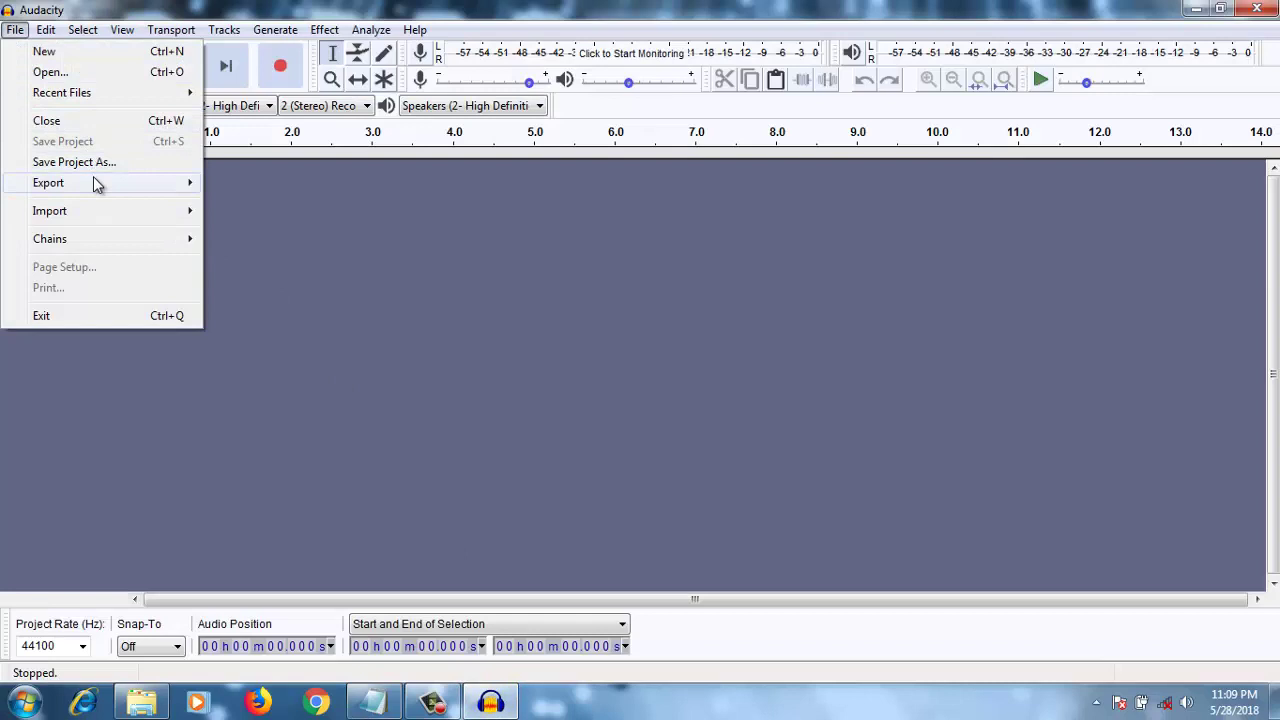
click(72, 77)
click(184, 207)
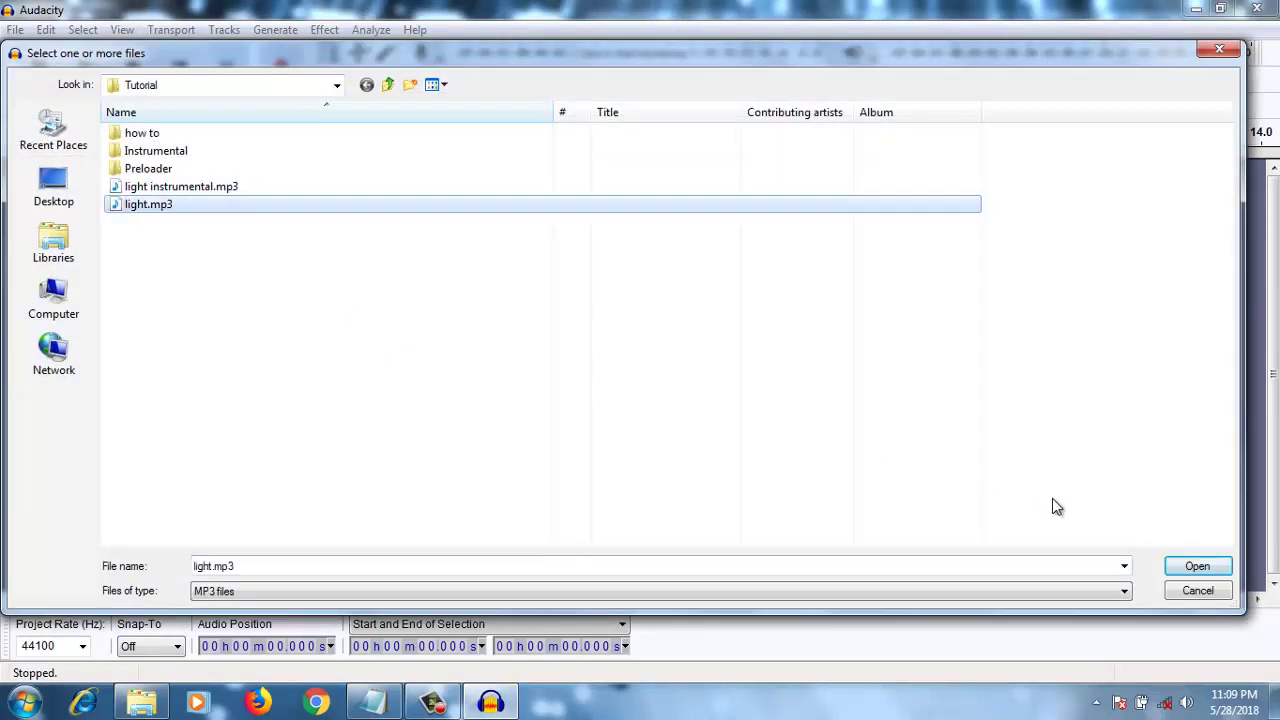
click(1218, 570)
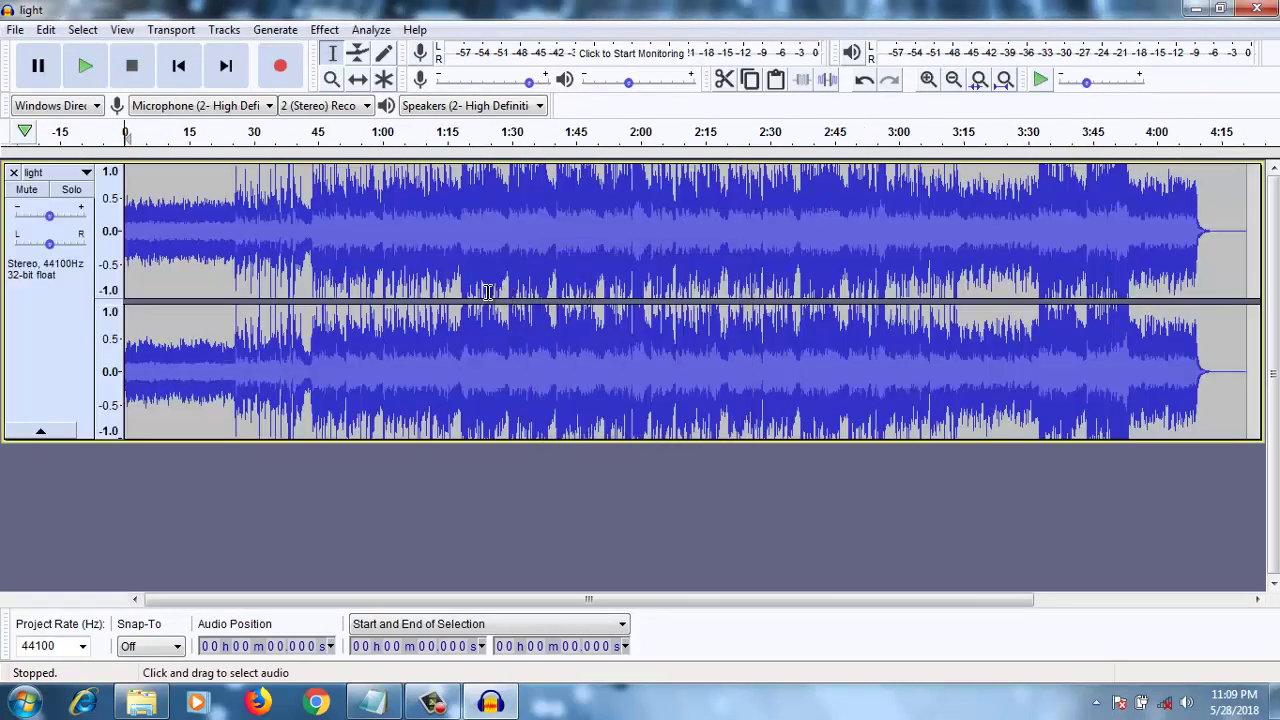
- Switch to Notepad and add the line "Now lets play it" below the first instruction
click(373, 702)
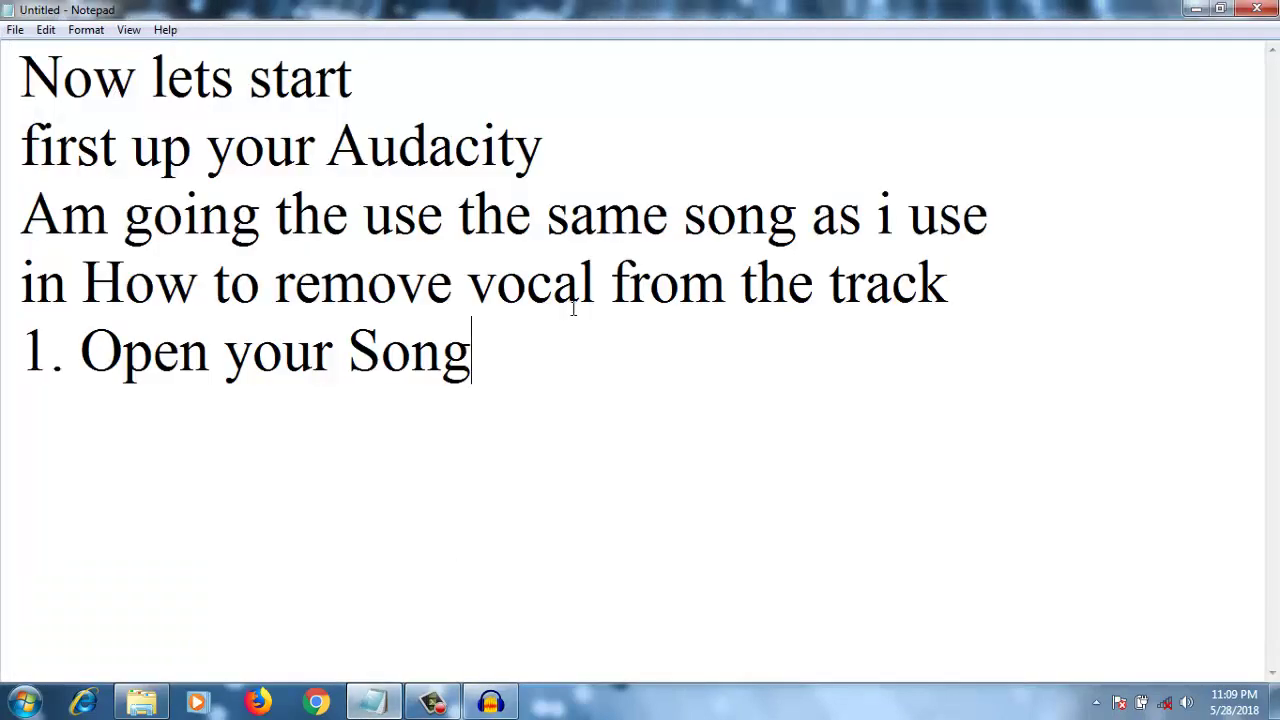
text(Now lets paly)
key(BackSpace)
key(BackSpace)
key(BackSpace)
text(lay it)
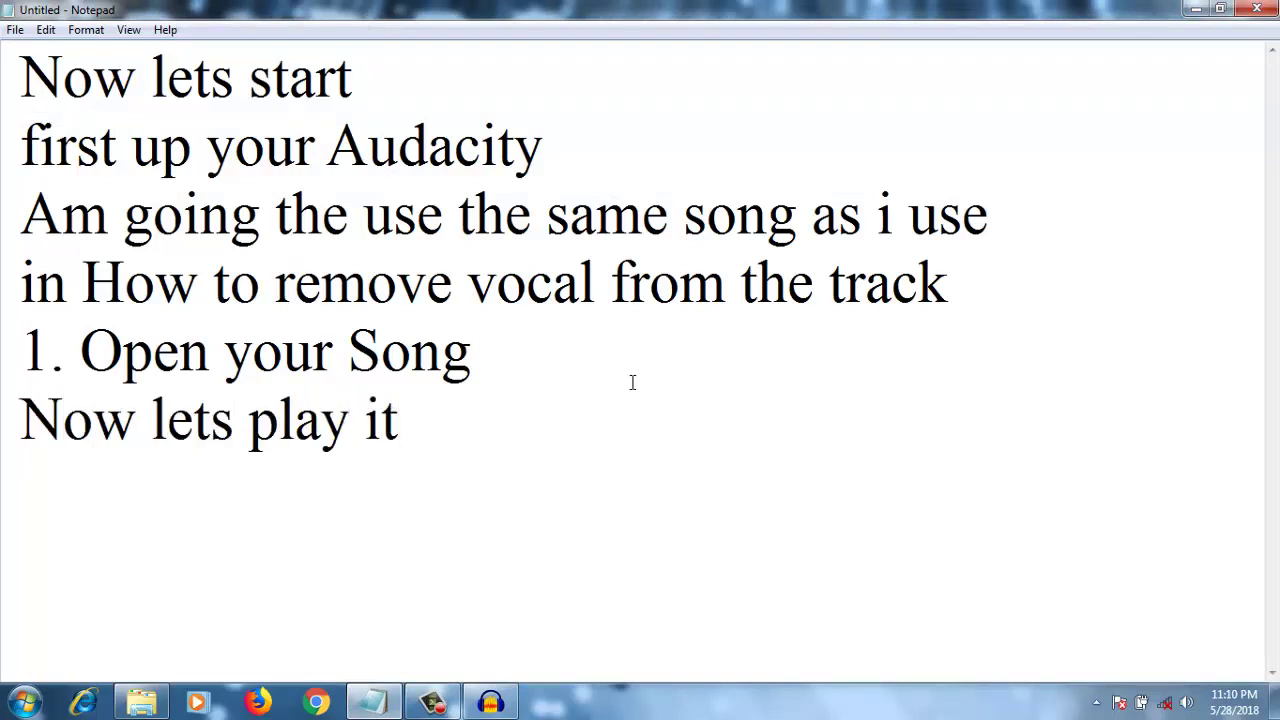
- Switch to Audacity and preview the light track from about 20 seconds, lowering the playback volume slightly
click(490, 702)
click(85, 65)
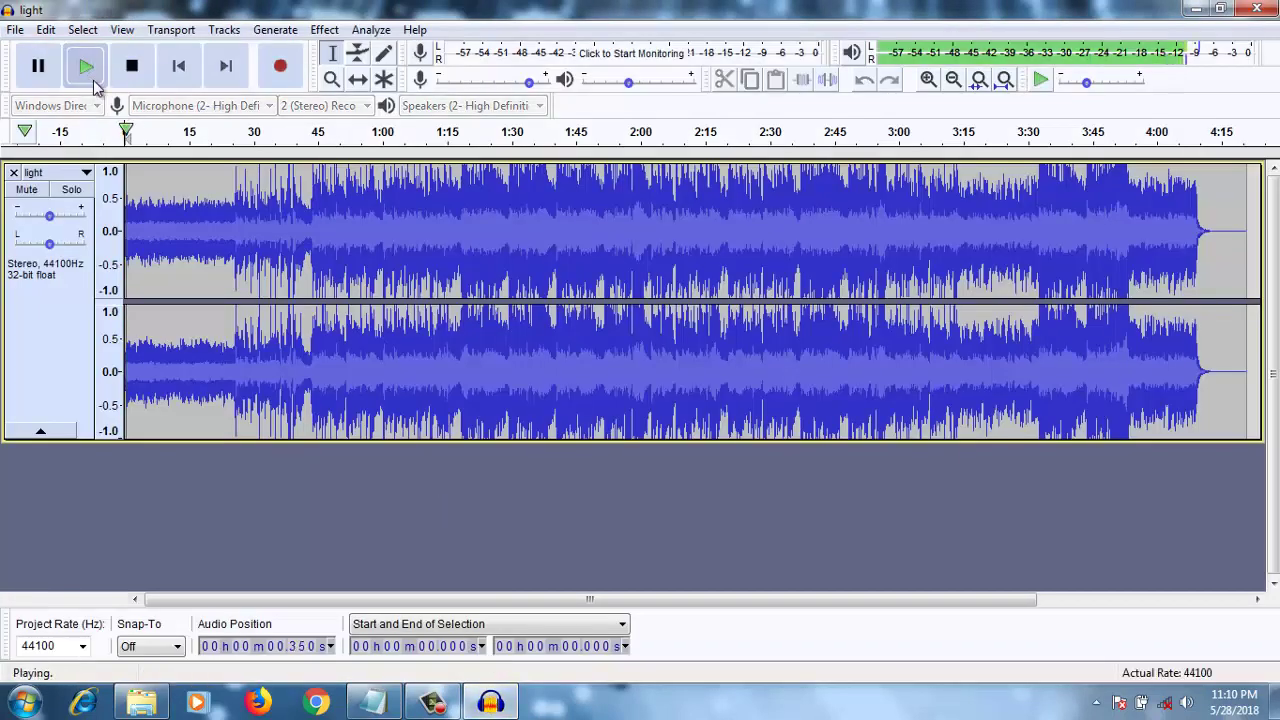
click(214, 140)
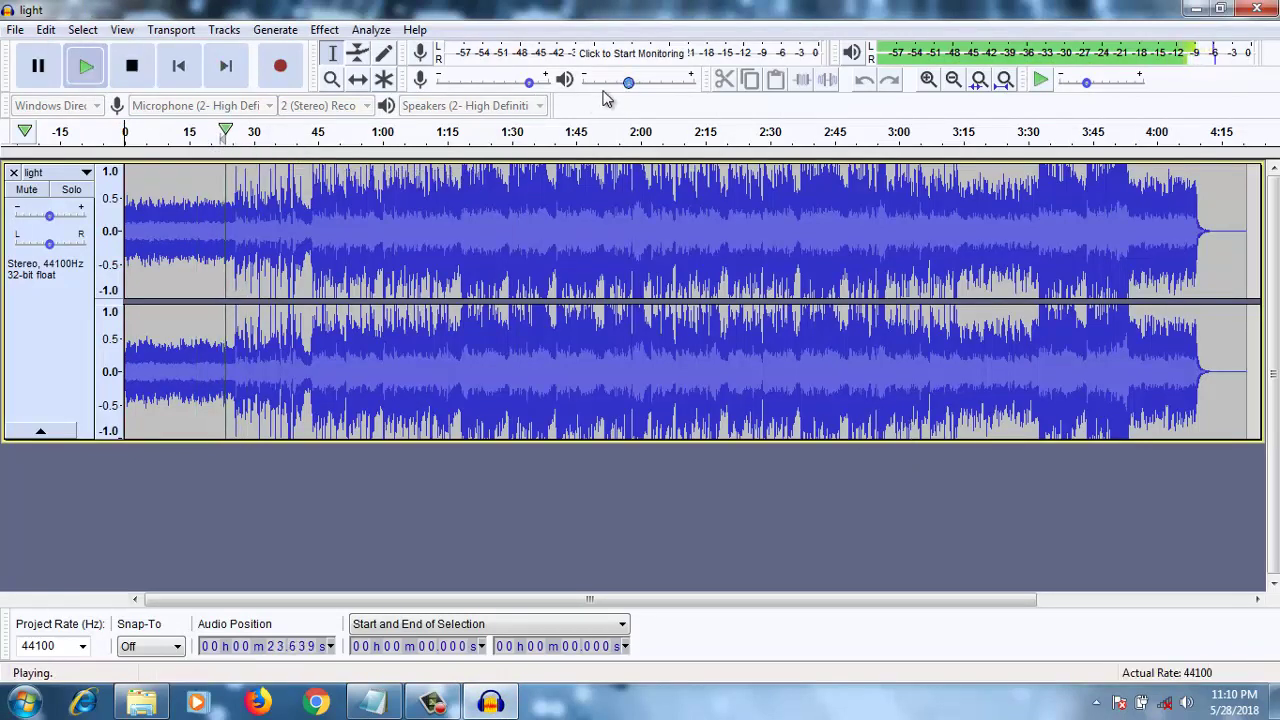
drag(622, 84, 618, 84)
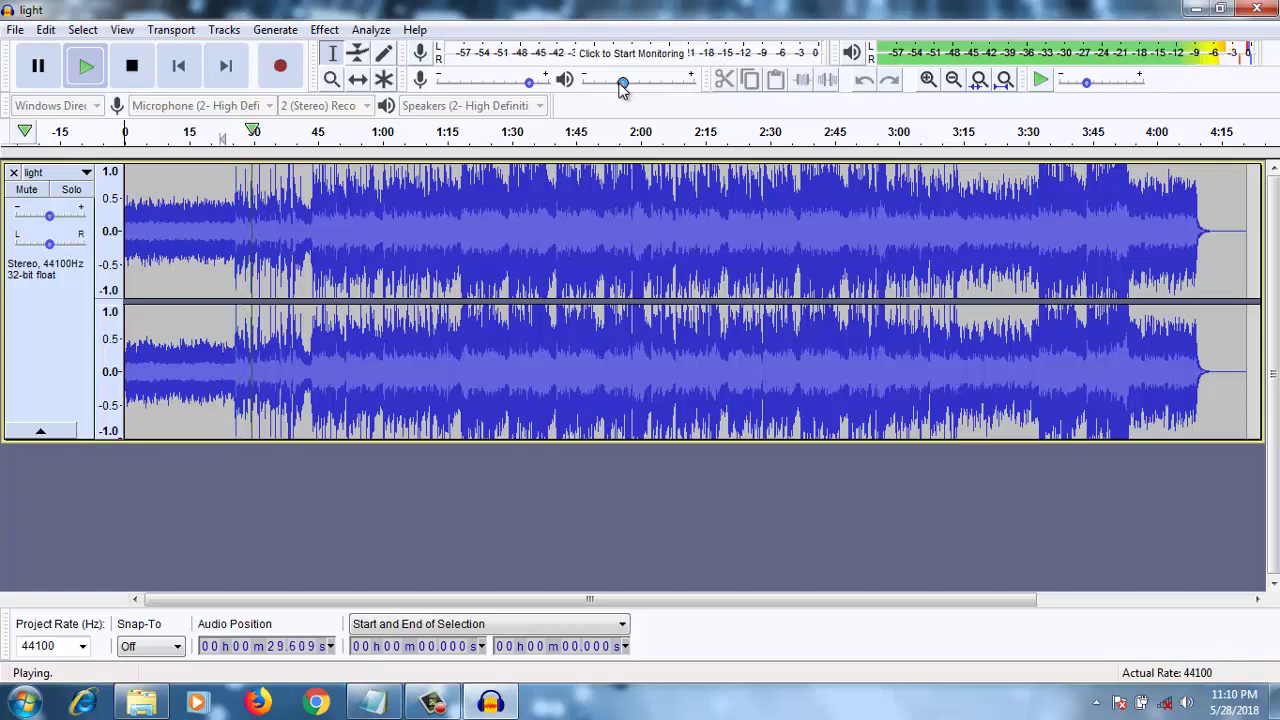
click(134, 68)
- Switch to Notepad and add the lines "greate song and track" and "2. Import your instrumental track"
key(alt+Tab)
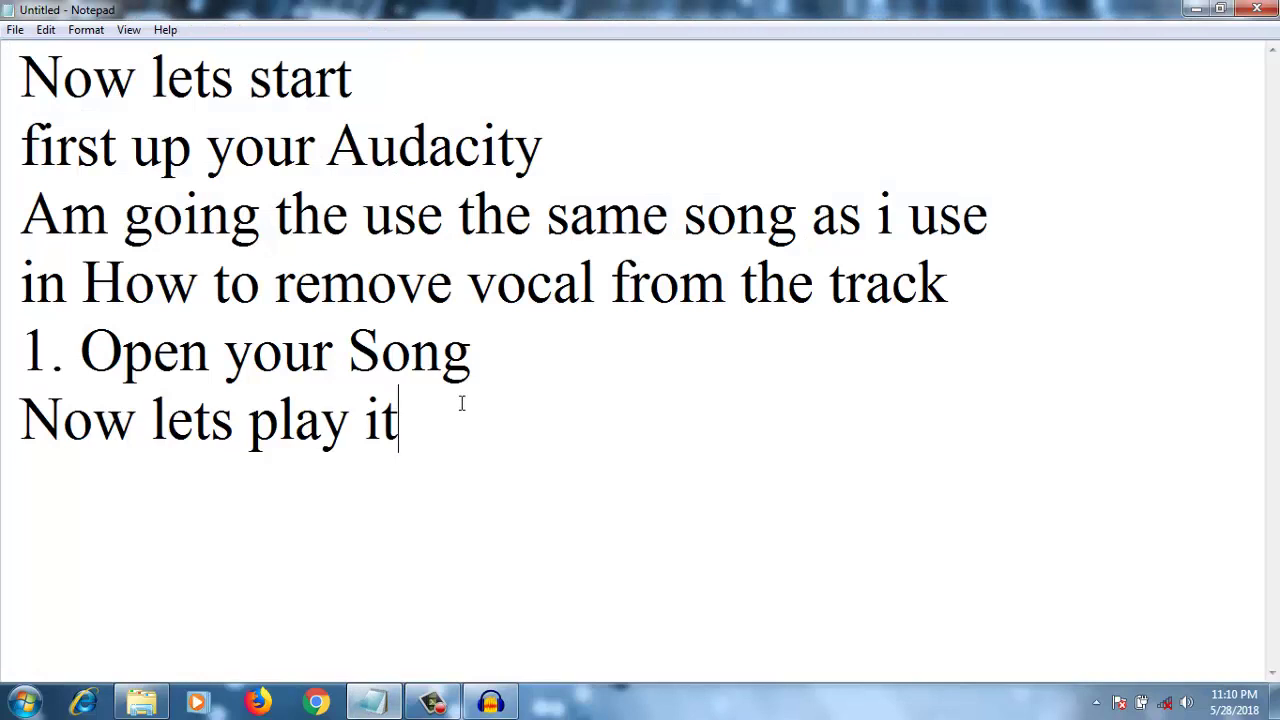
key(Return)
text(greate song and track)
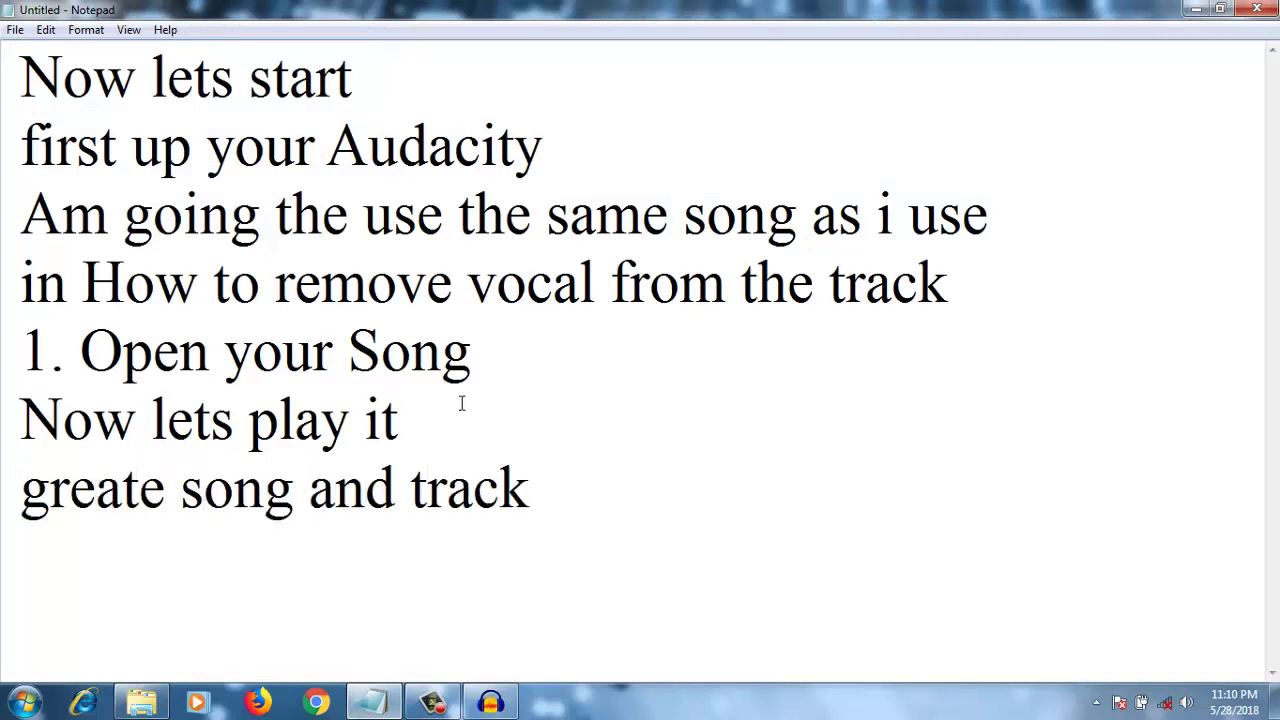
text( 2. Import your)
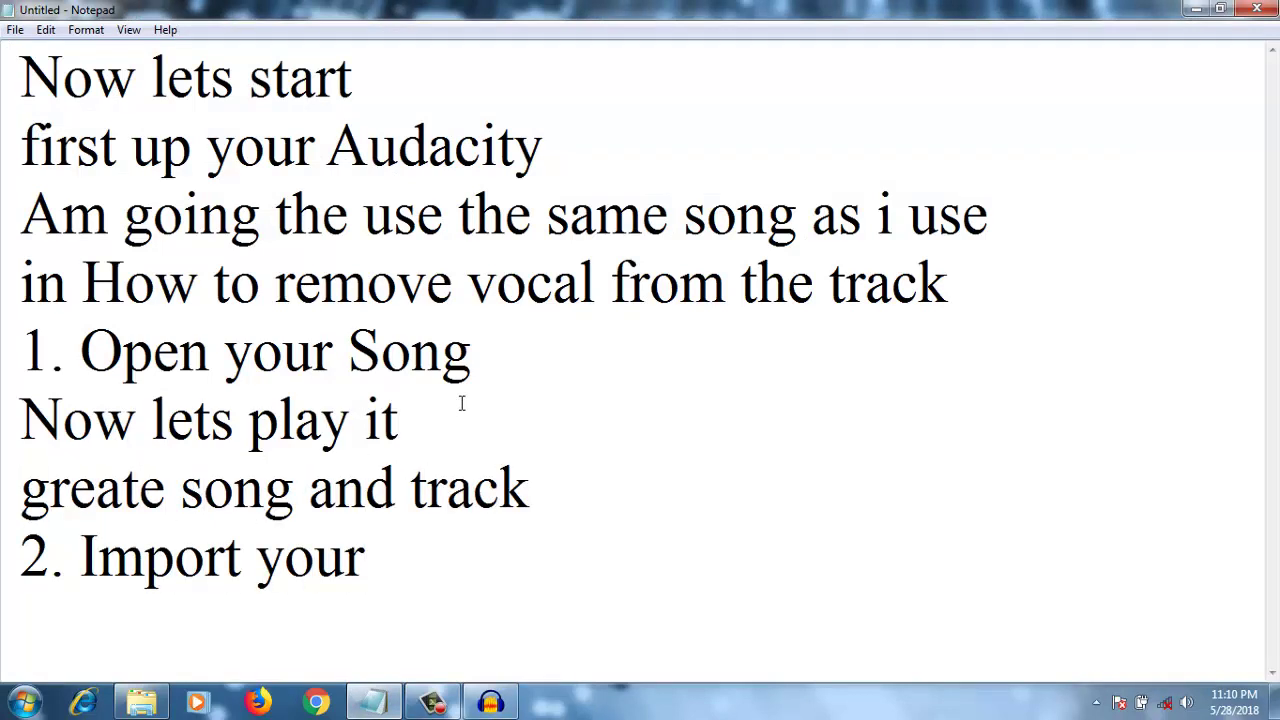
text( instrumental track)
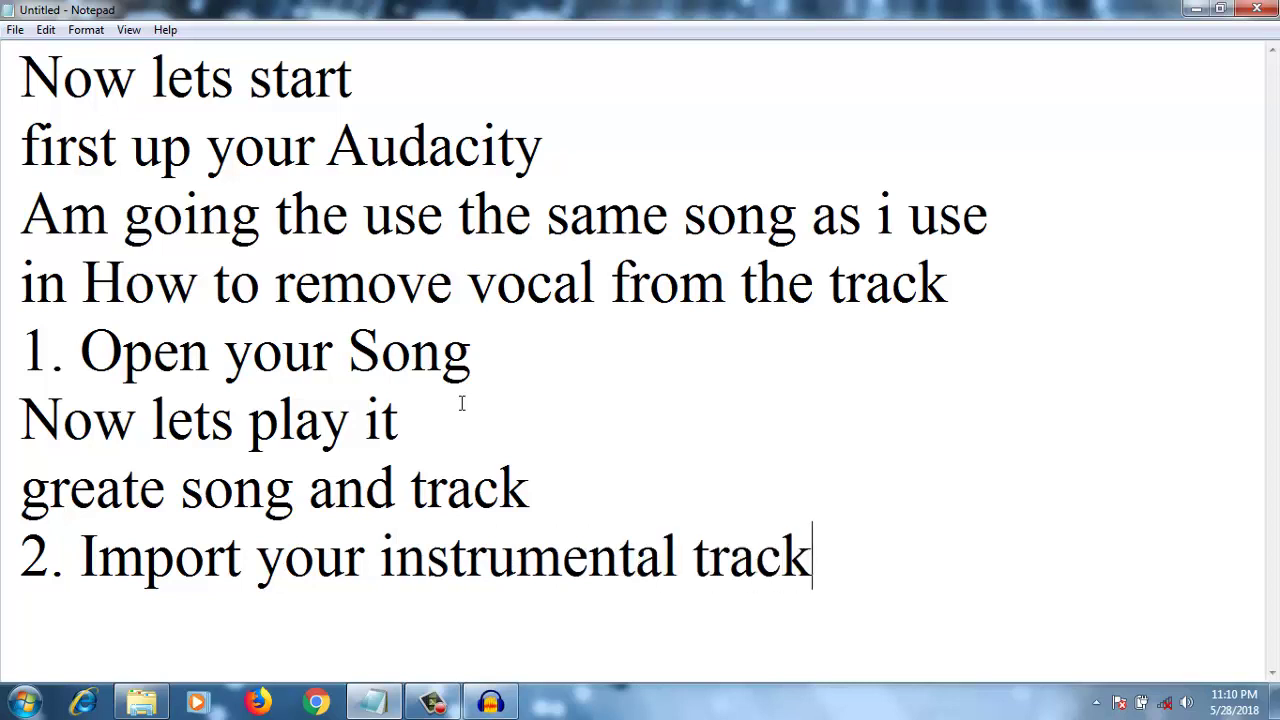
- Switch to Audacity and import light instrumental.mp3 from the Tutorial folder as a second track below the song
click(490, 703)
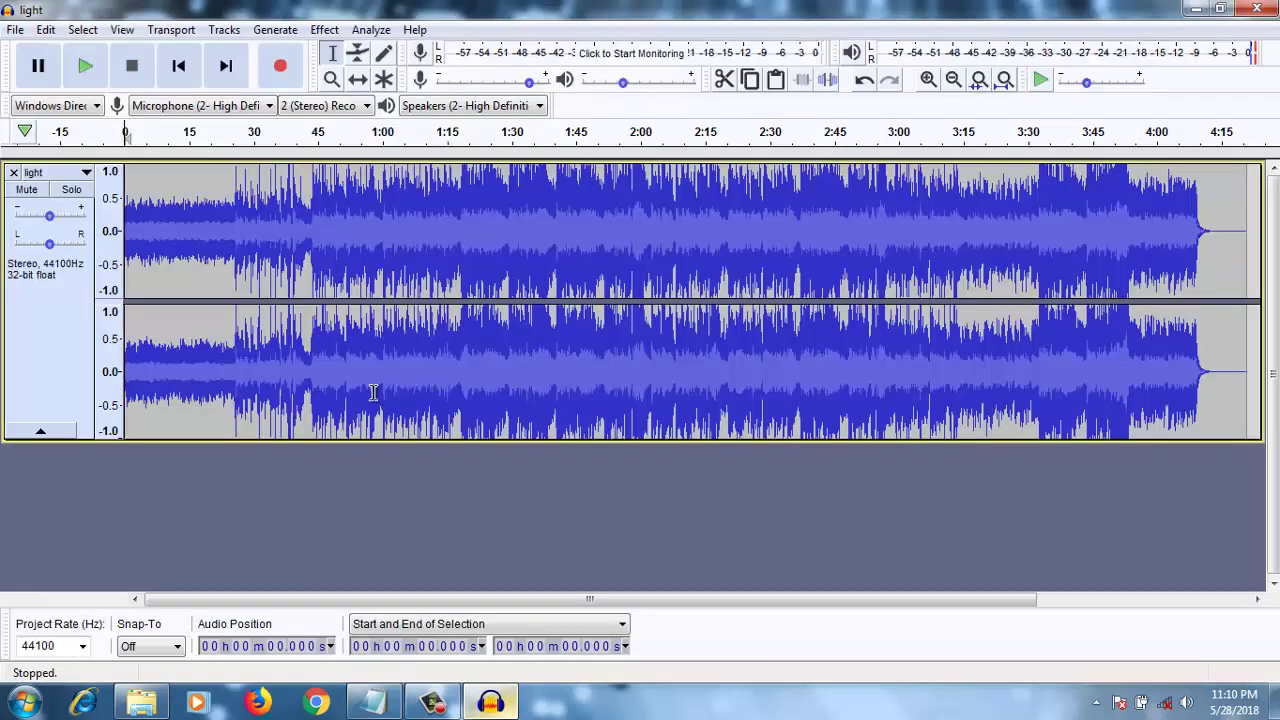
click(14, 30)
mouse_move(80, 211)
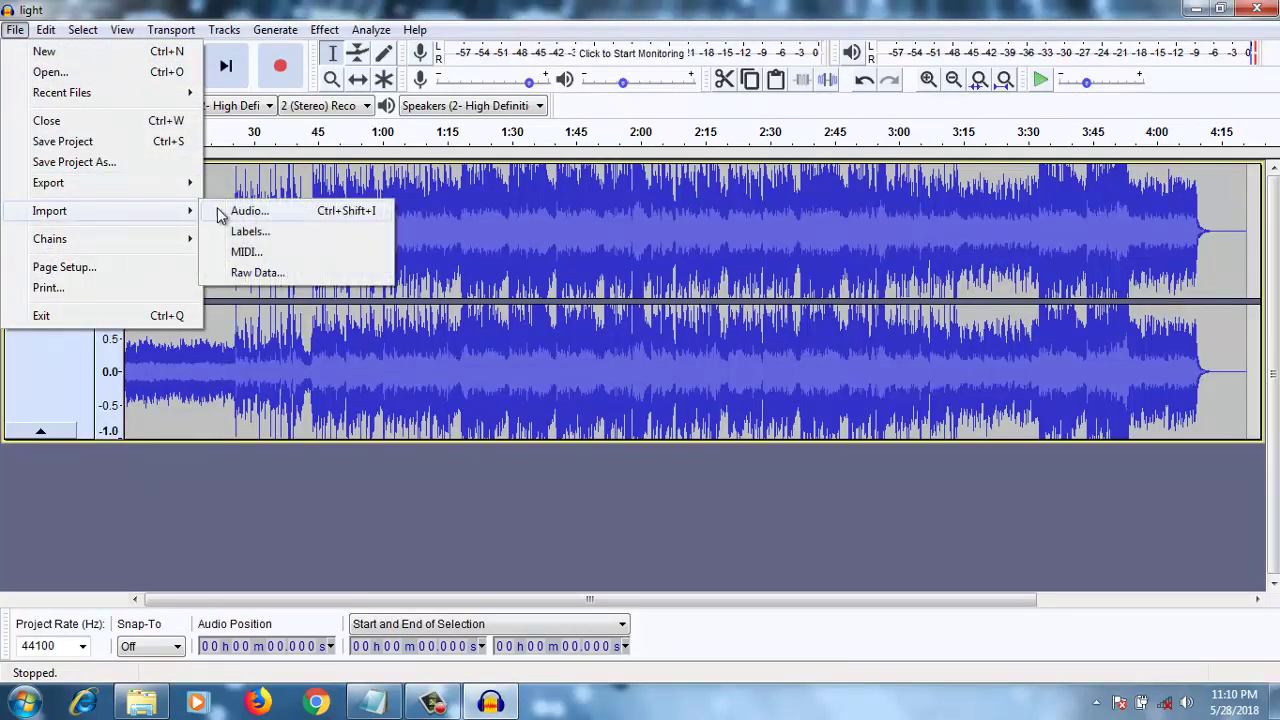
click(248, 211)
click(180, 187)
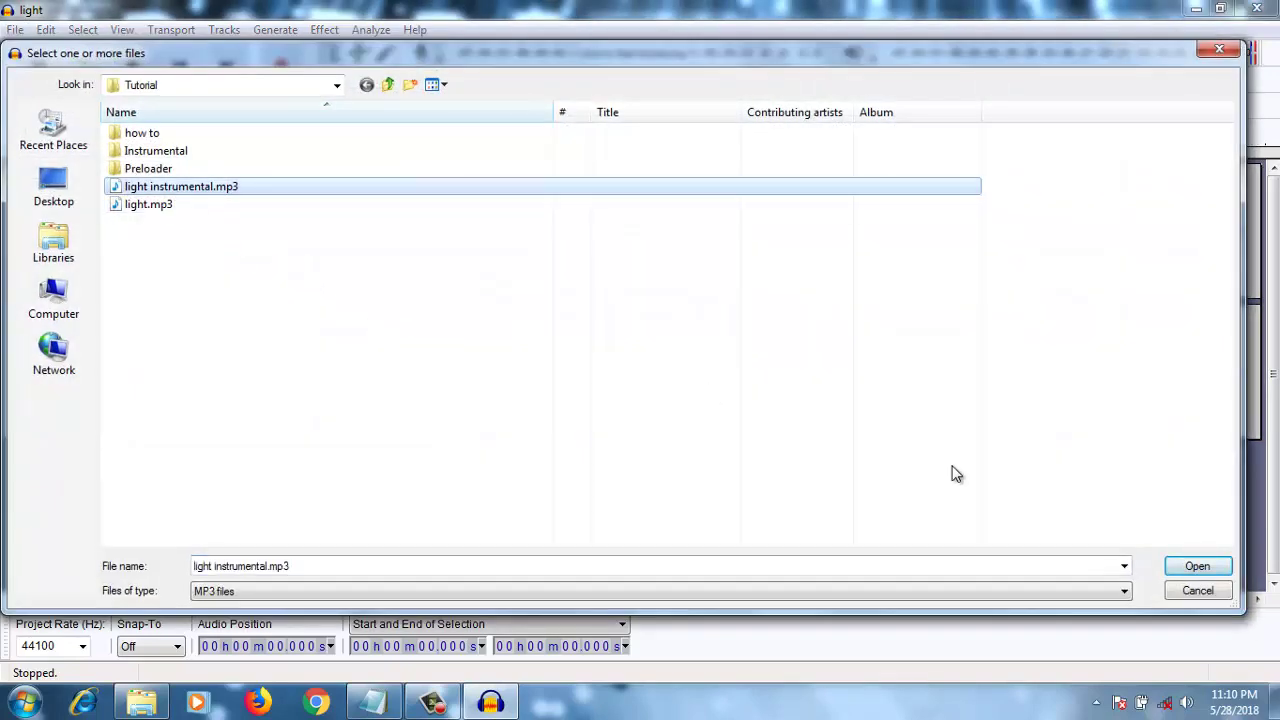
click(1197, 566)
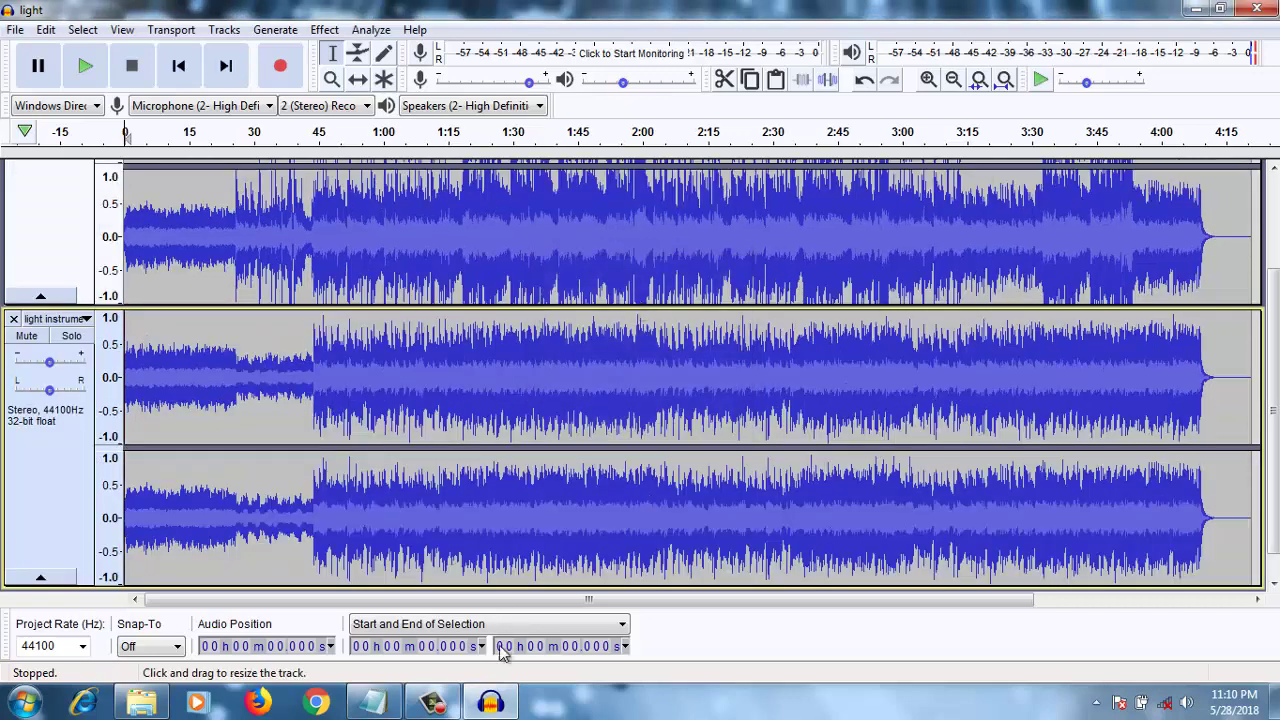
- Switch to Notepad and add the line "lets play it" below the second instruction
click(373, 703)
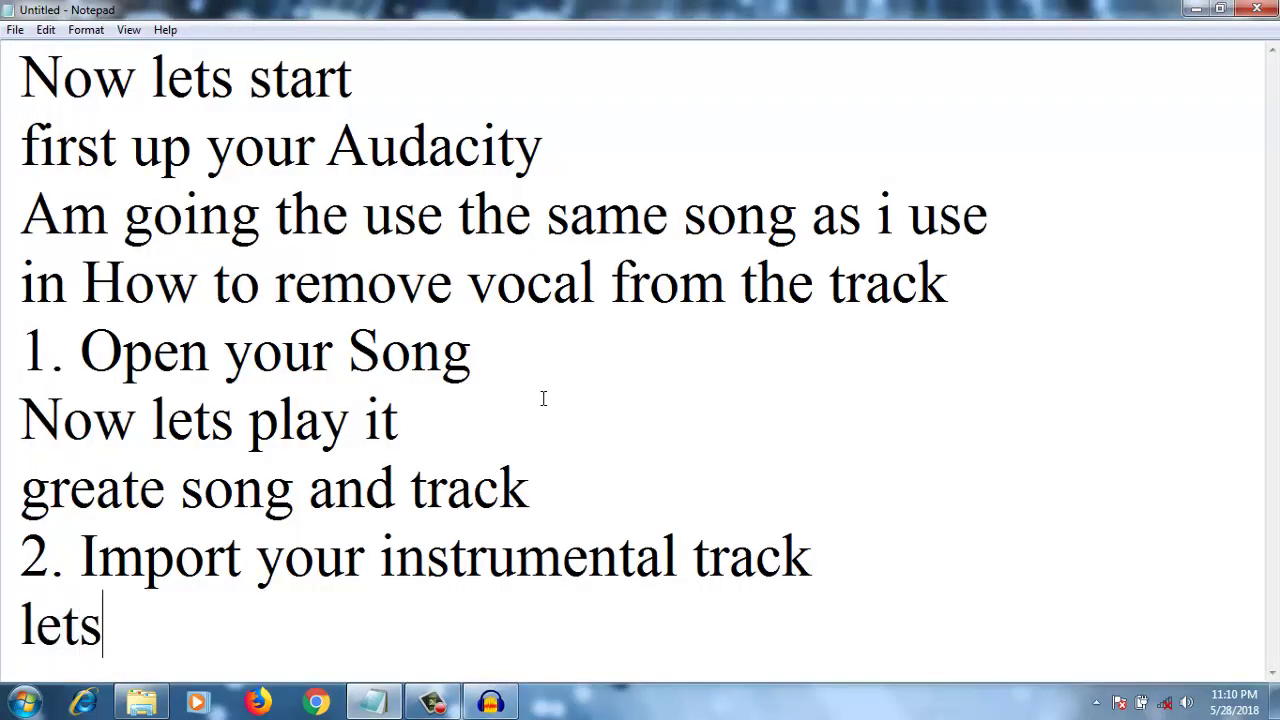
text(play it)
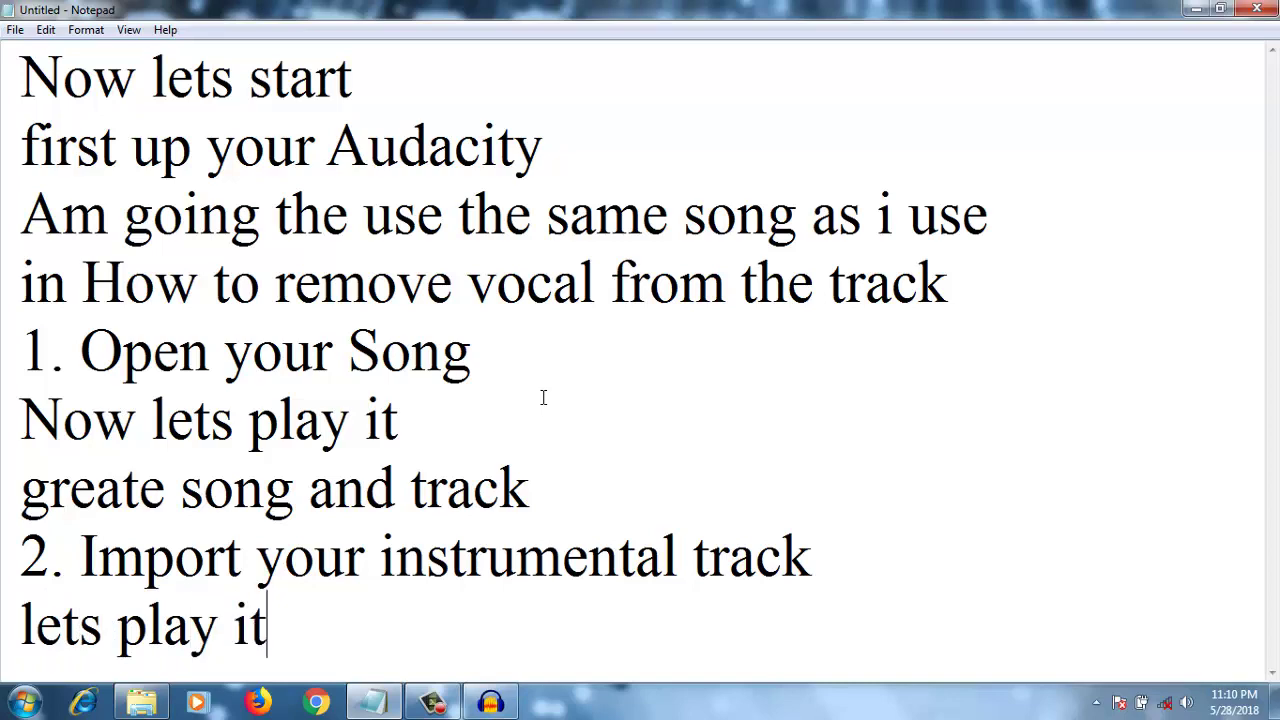
- Switch to Audacity, solo the light instrumental track and preview it from the start and from about 26 seconds, briefly bringing the song in for comparison
click(490, 703)
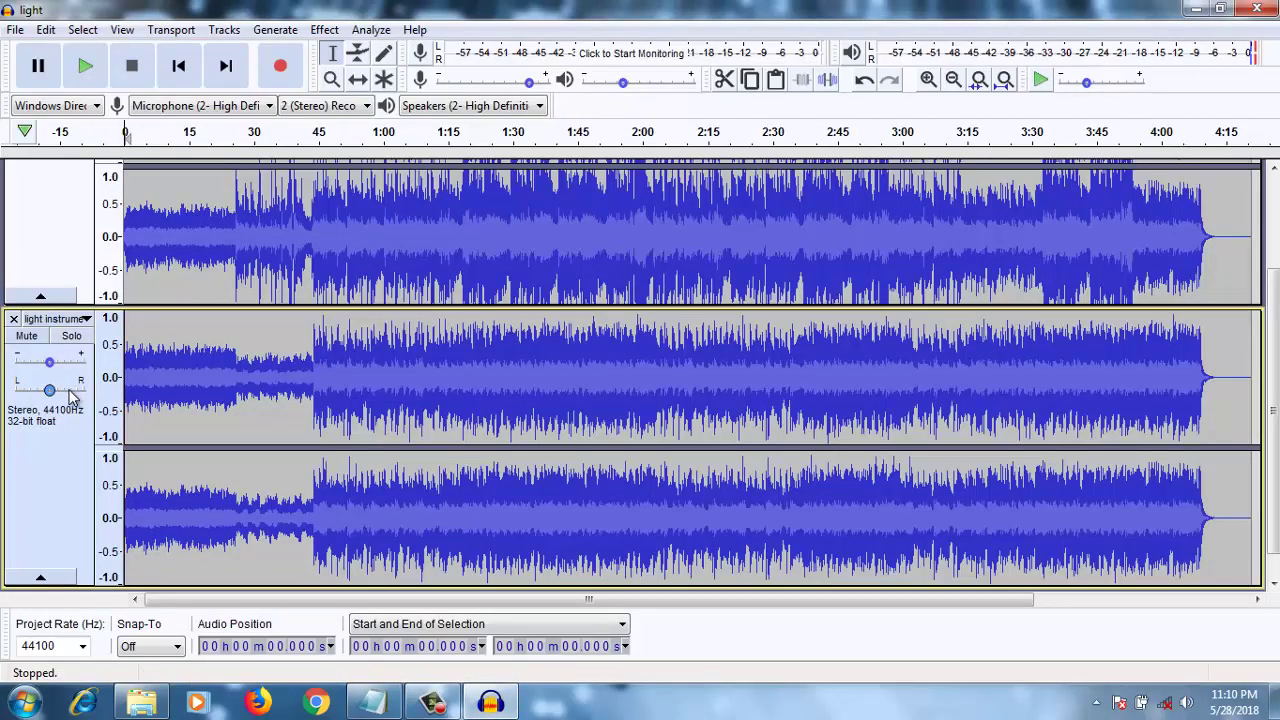
click(70, 338)
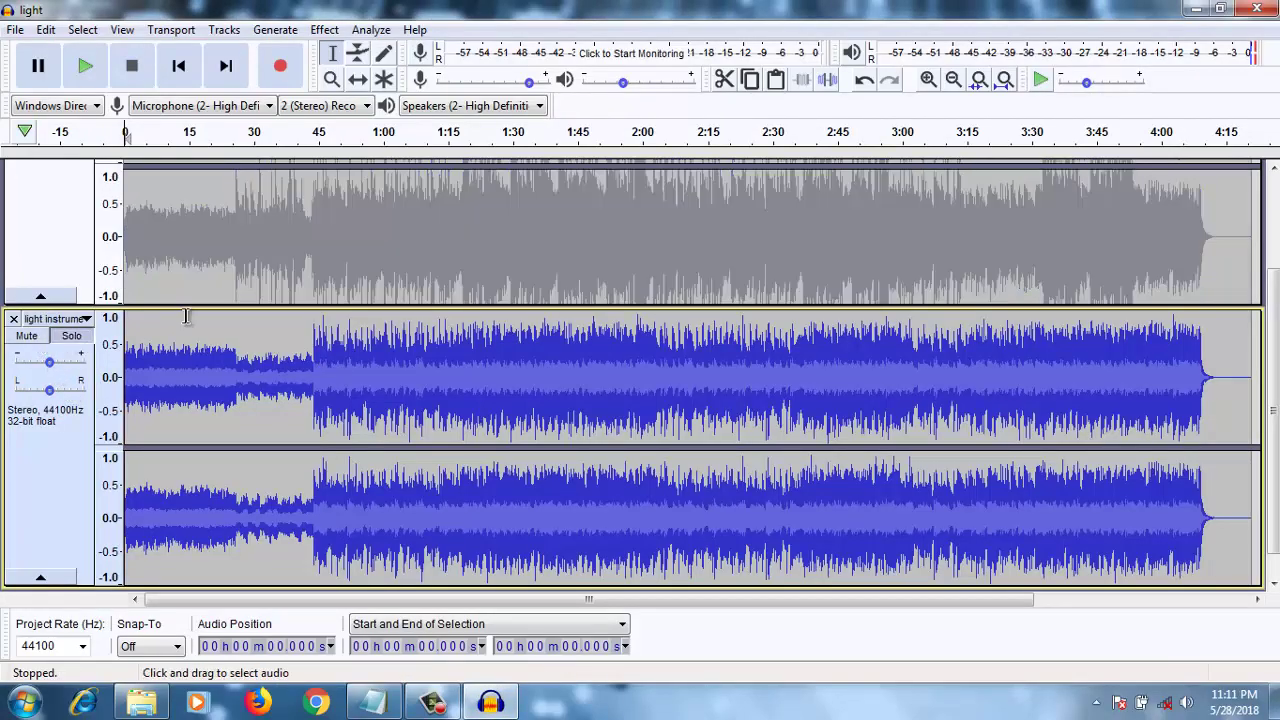
click(86, 72)
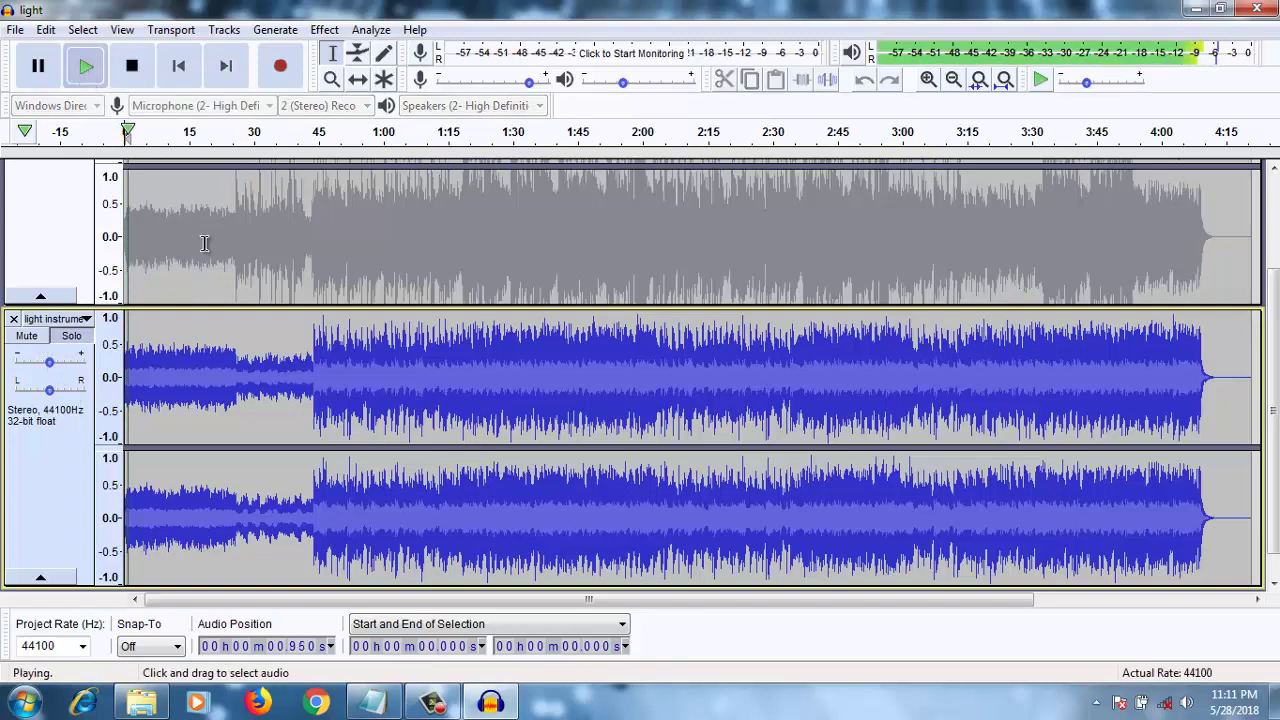
scroll(237, 230, up, 2)
click(236, 140)
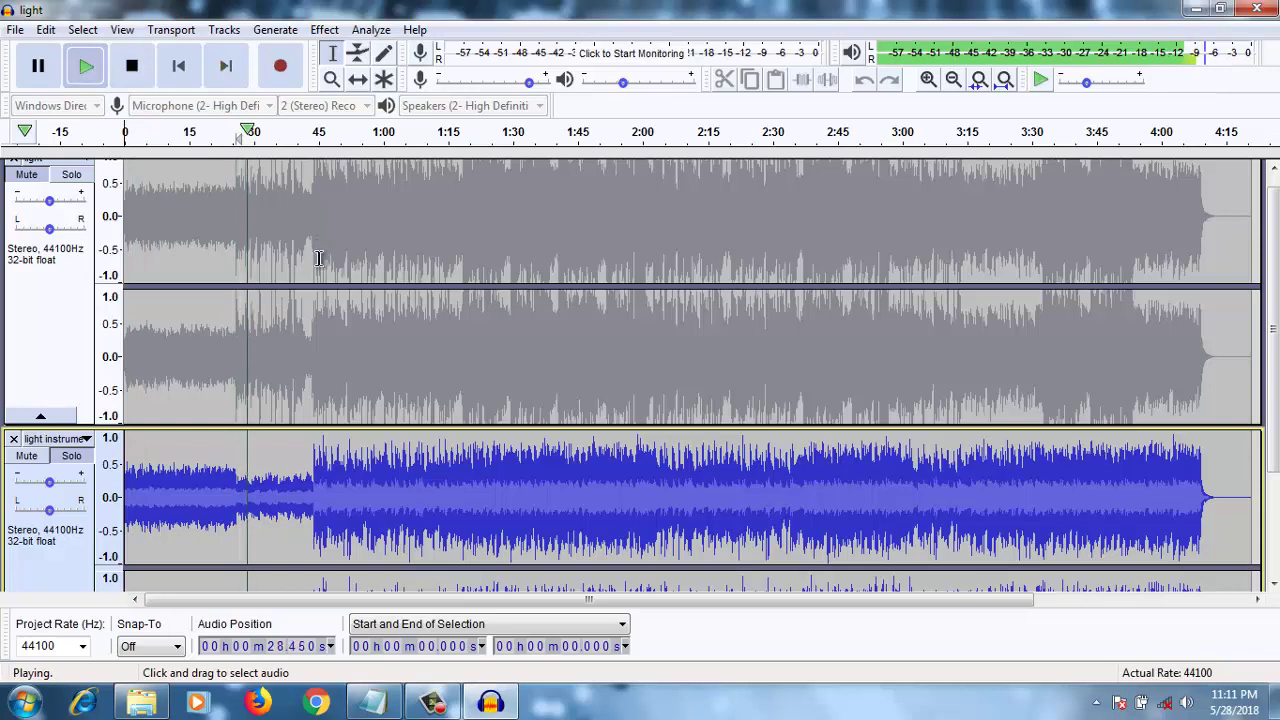
click(26, 176)
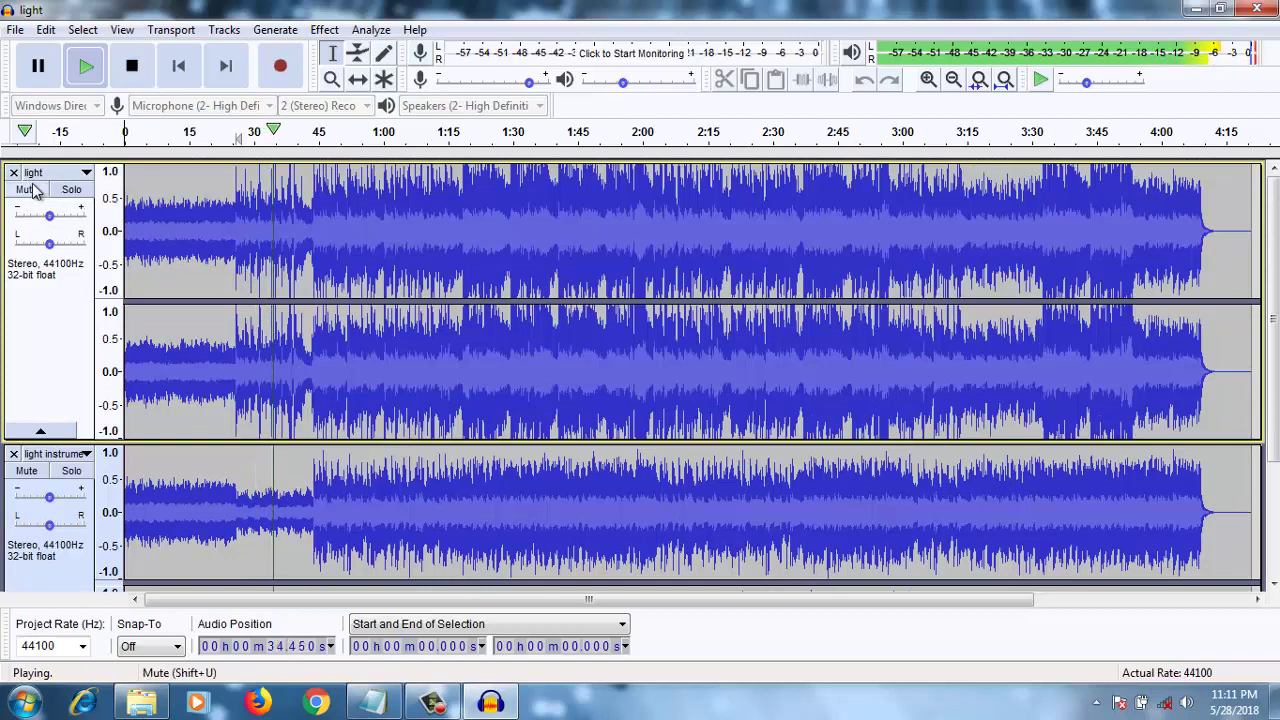
click(27, 188)
scroll(250, 480, down, 3)
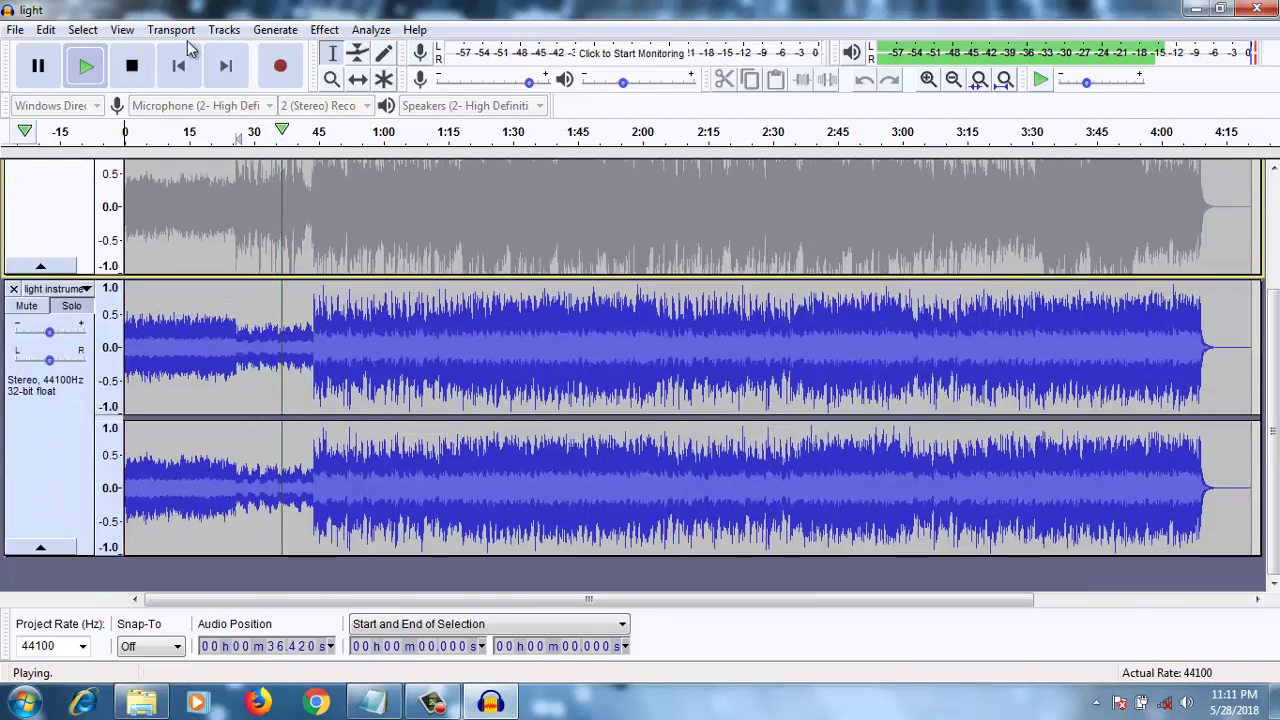
click(131, 65)
- Switch to Notepad and replace all the text with "Now let check the wave"
click(374, 702)
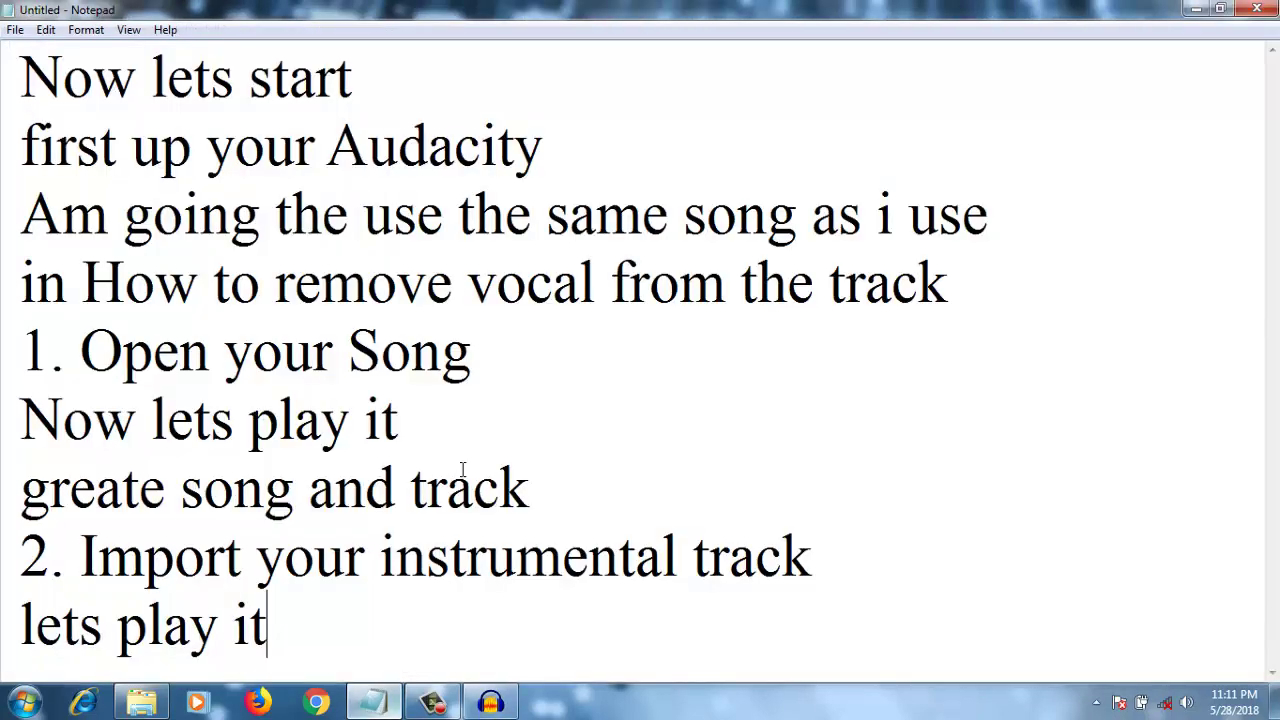
key(ctrl+a)
key(BackSpace)
text(Now)
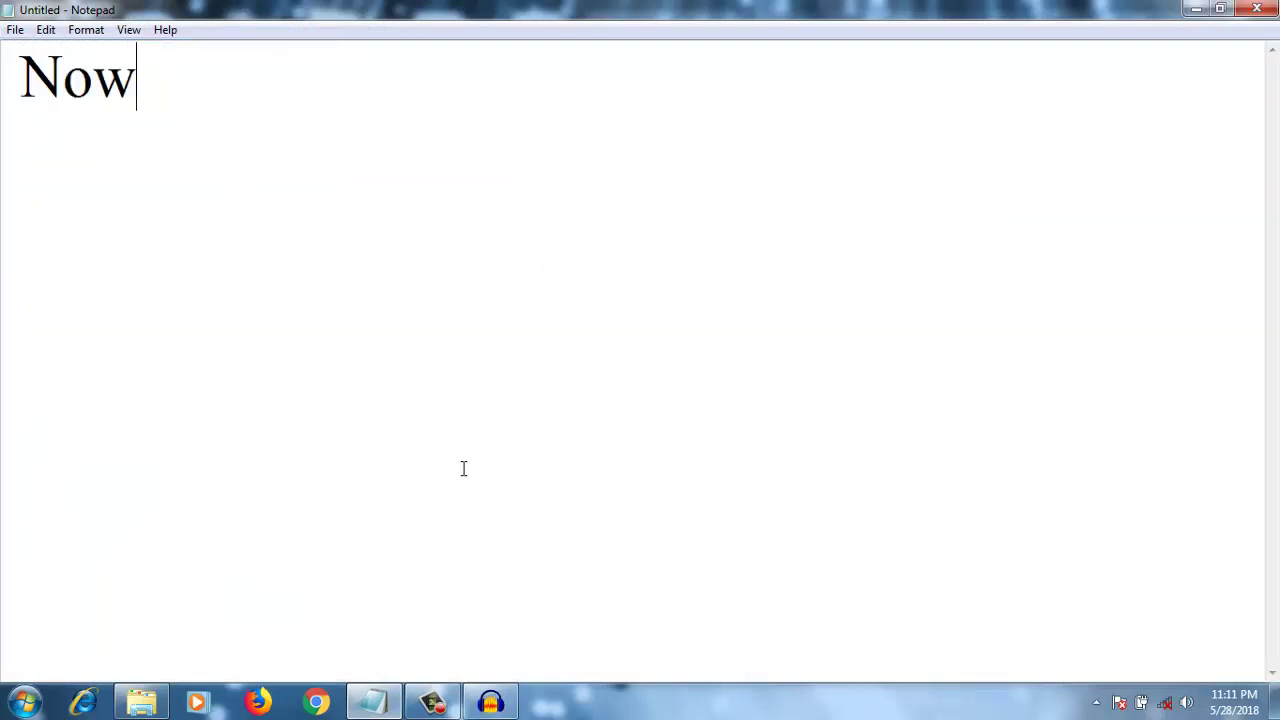
text( let check the wave)
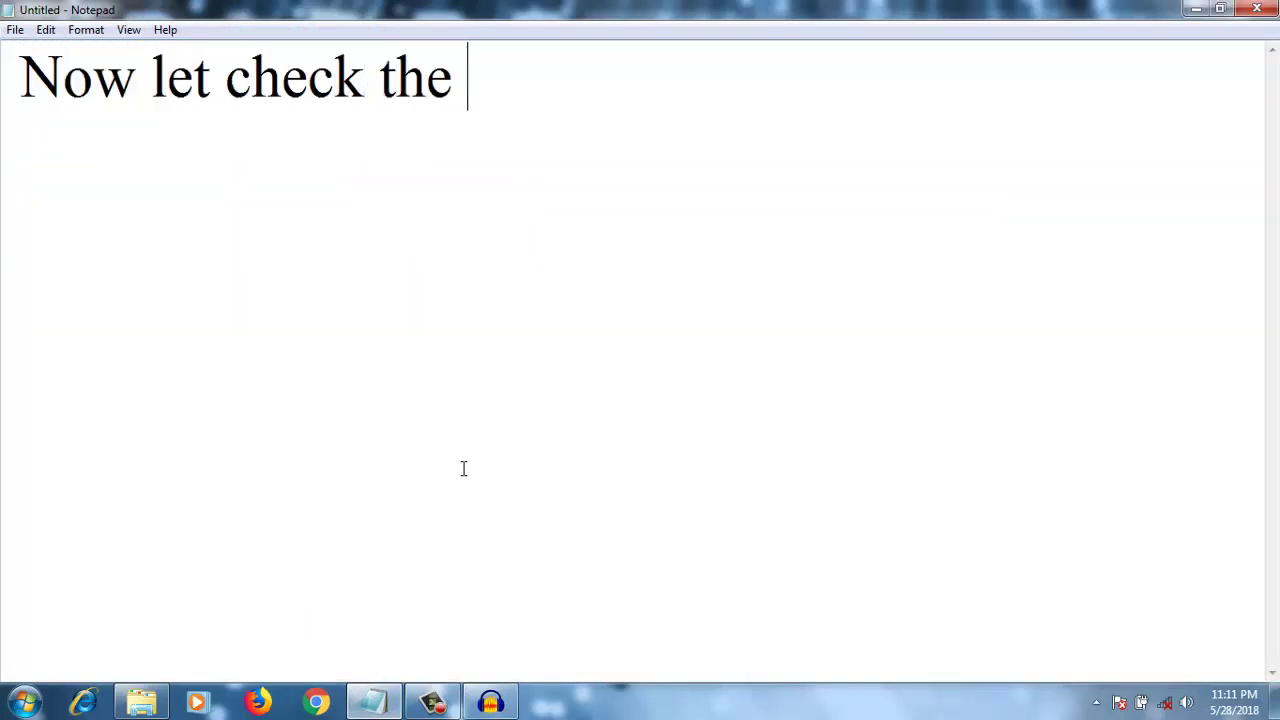
- Switch to Audacity and make the light song track audible again alongside the instrumental
click(490, 702)
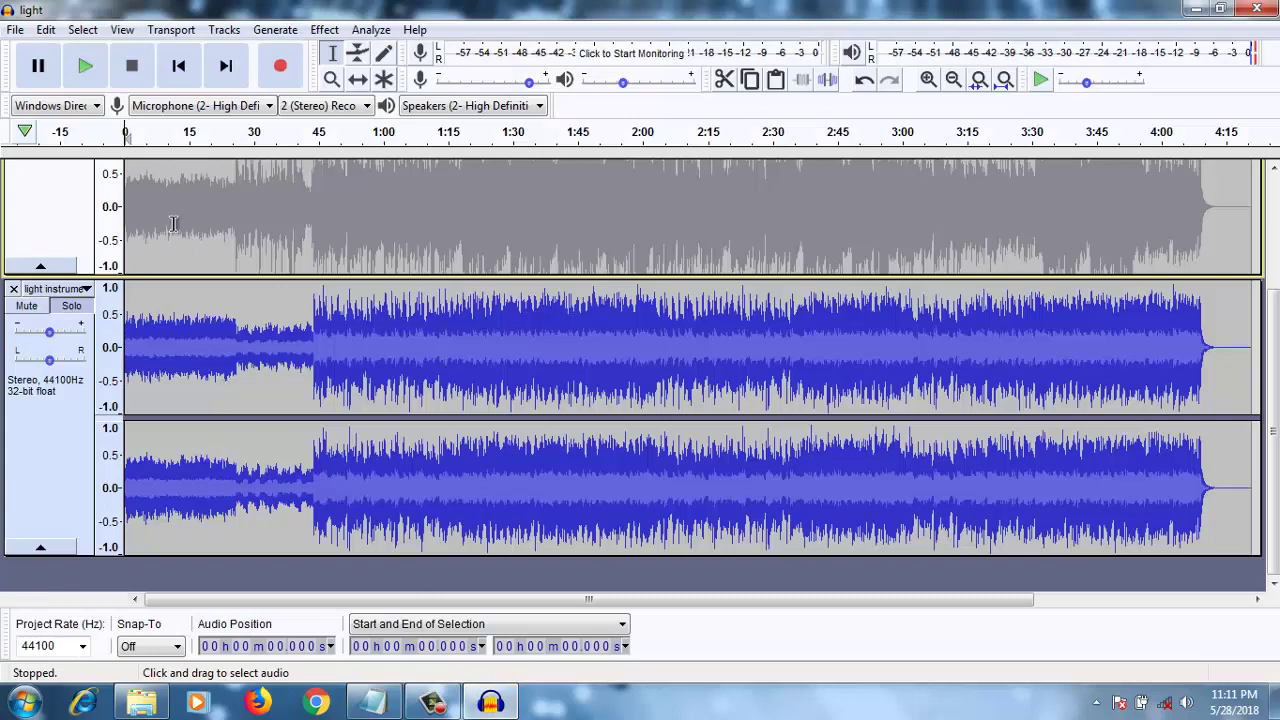
scroll(50, 230, up, 3)
click(26, 189)
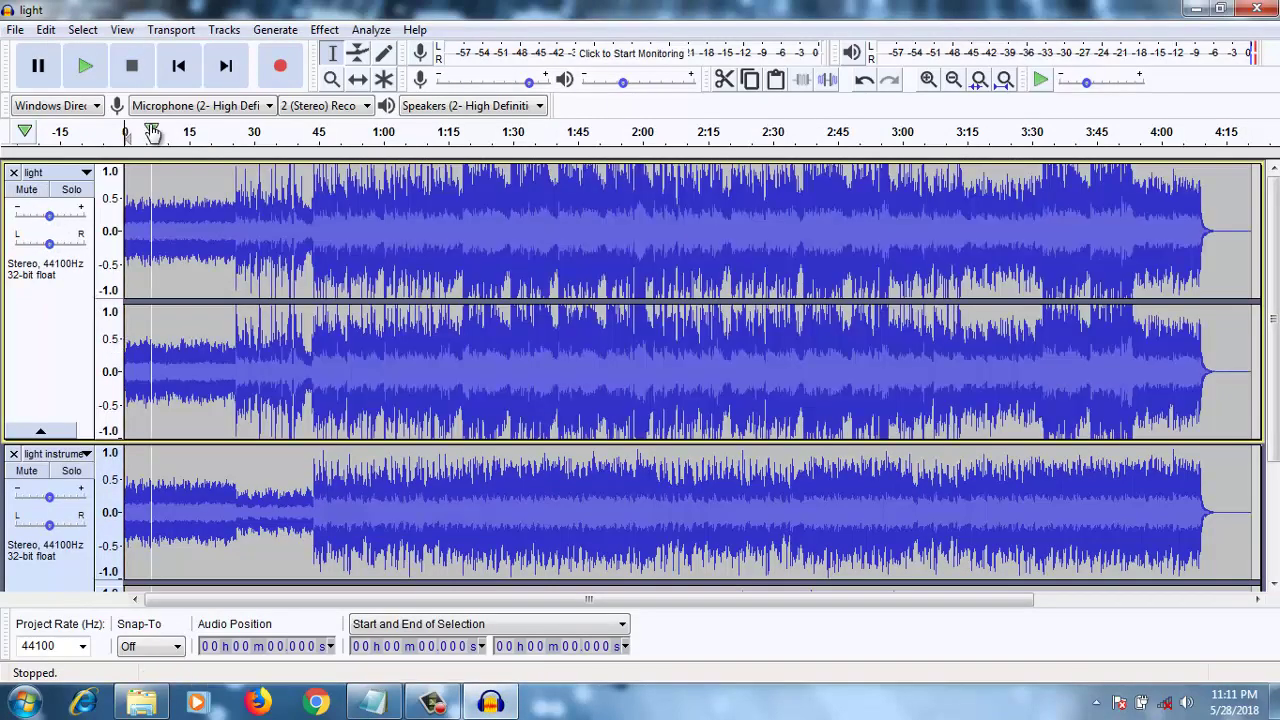
- Examine the song and instrumental waveforms down to individual samples around 8.69 seconds
click(332, 79)
click(155, 243)
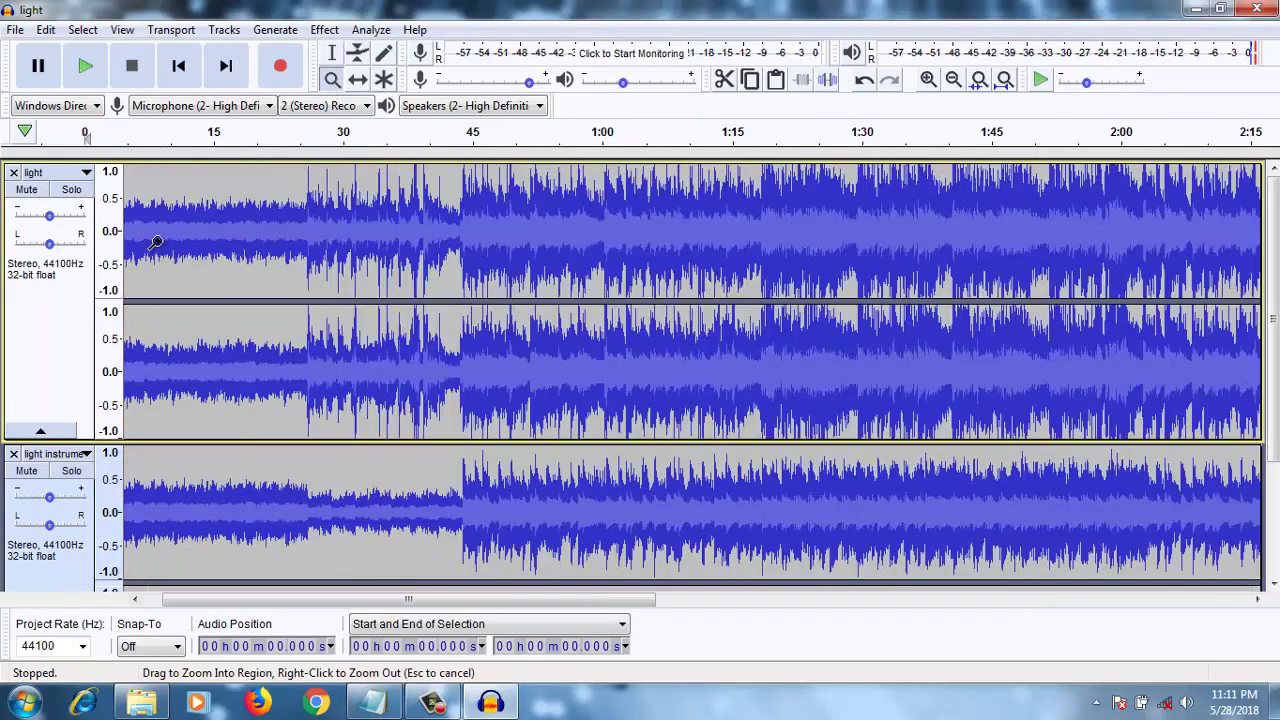
click(155, 243)
click(155, 243)
click(155, 243)
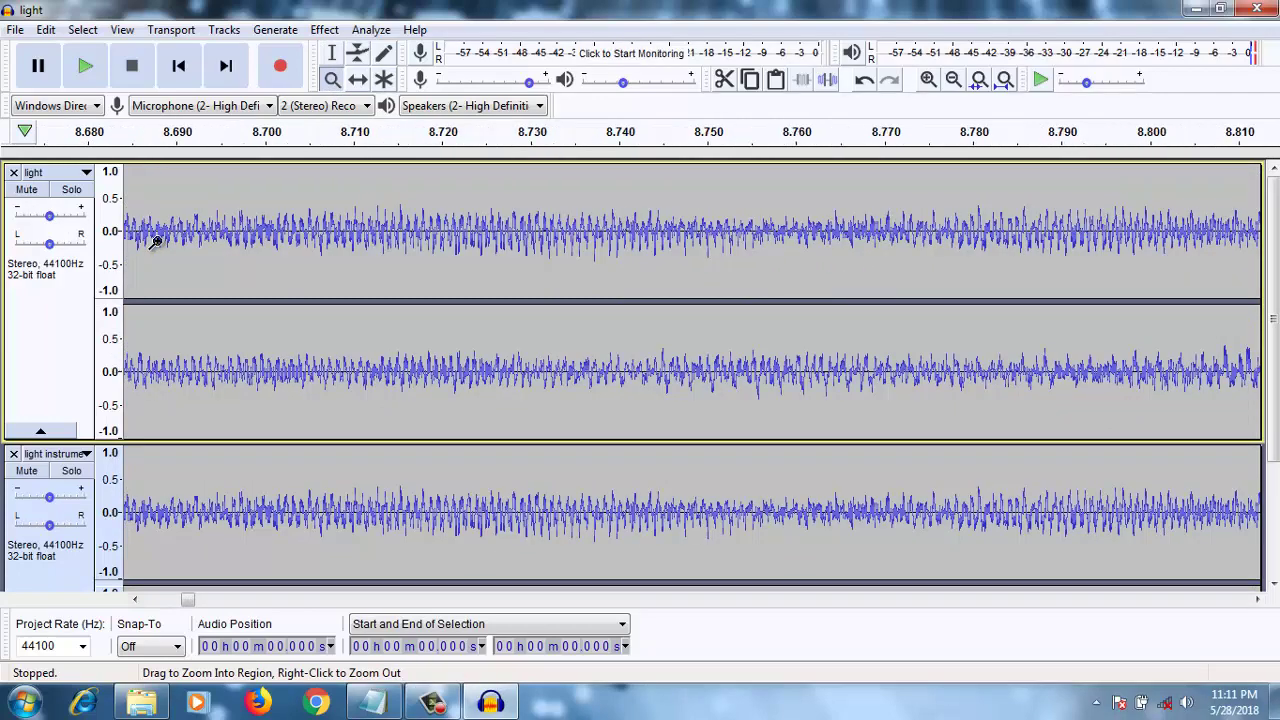
click(155, 243)
click(155, 243)
click(155, 243)
click(155, 243)
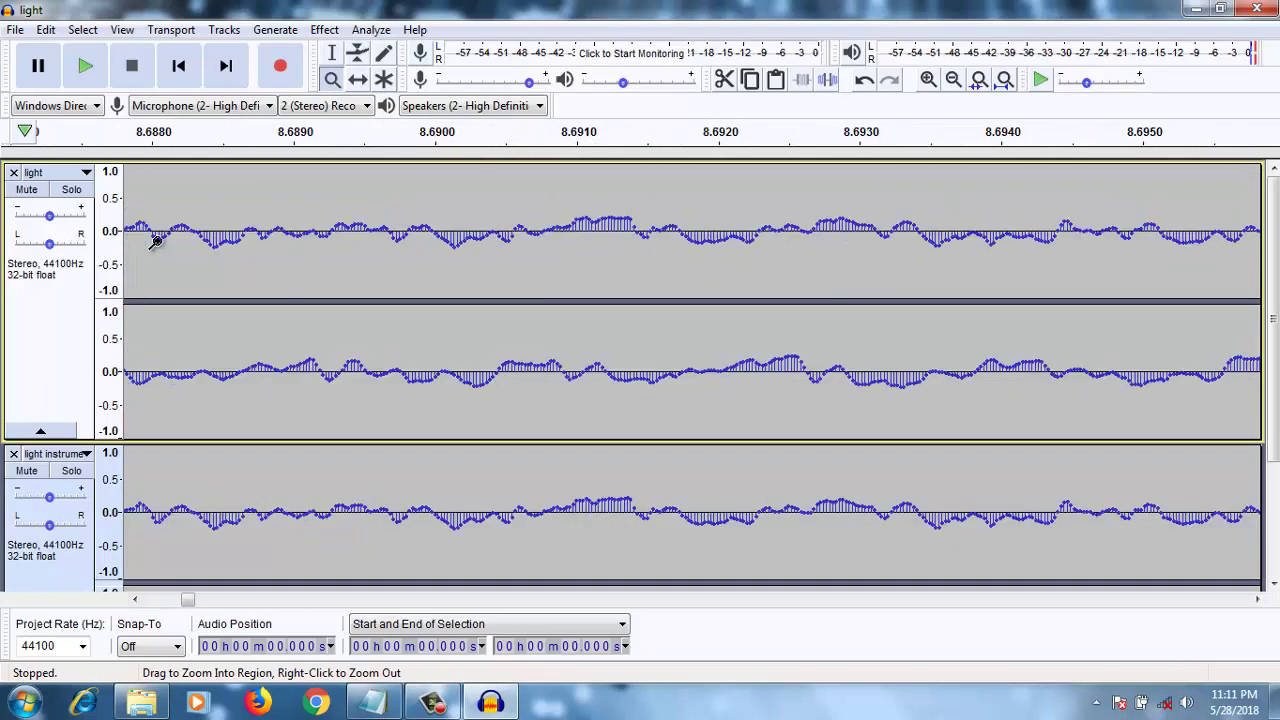
right_click(155, 243)
- Compare both channels of the song and instrumental tracks around 0.68 seconds
drag(188, 600, 155, 601)
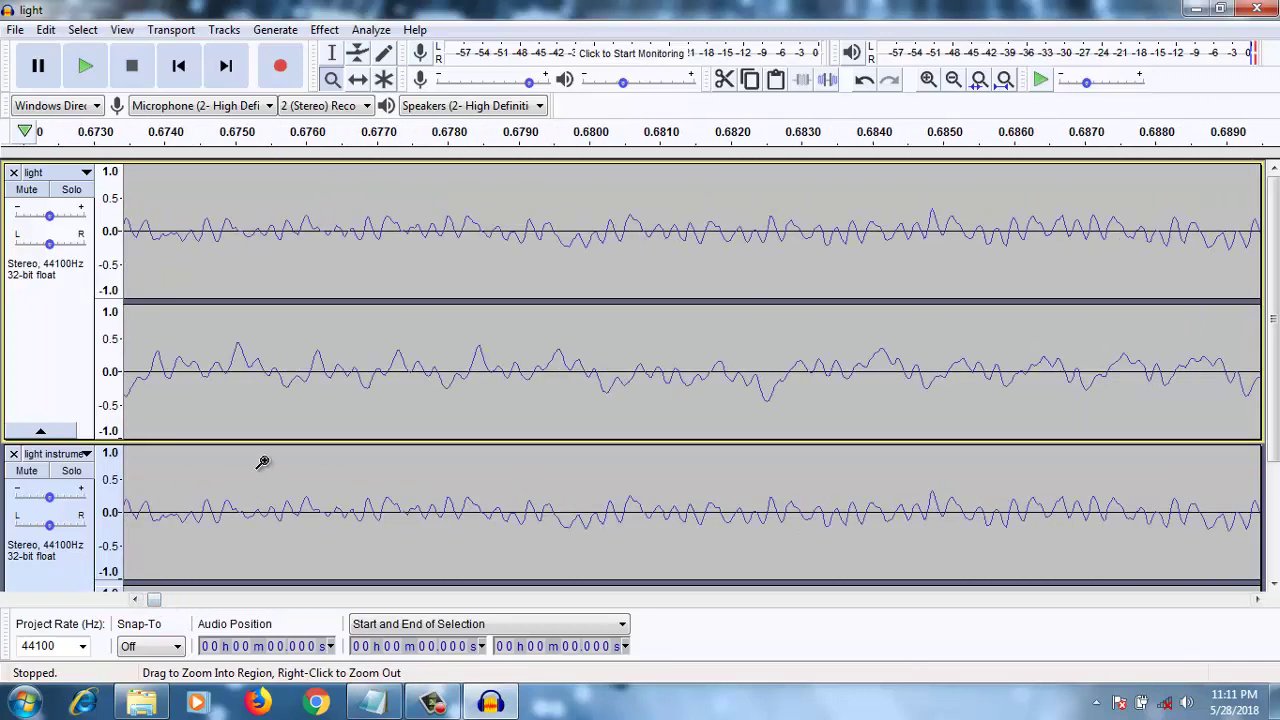
drag(1273, 370, 1273, 505)
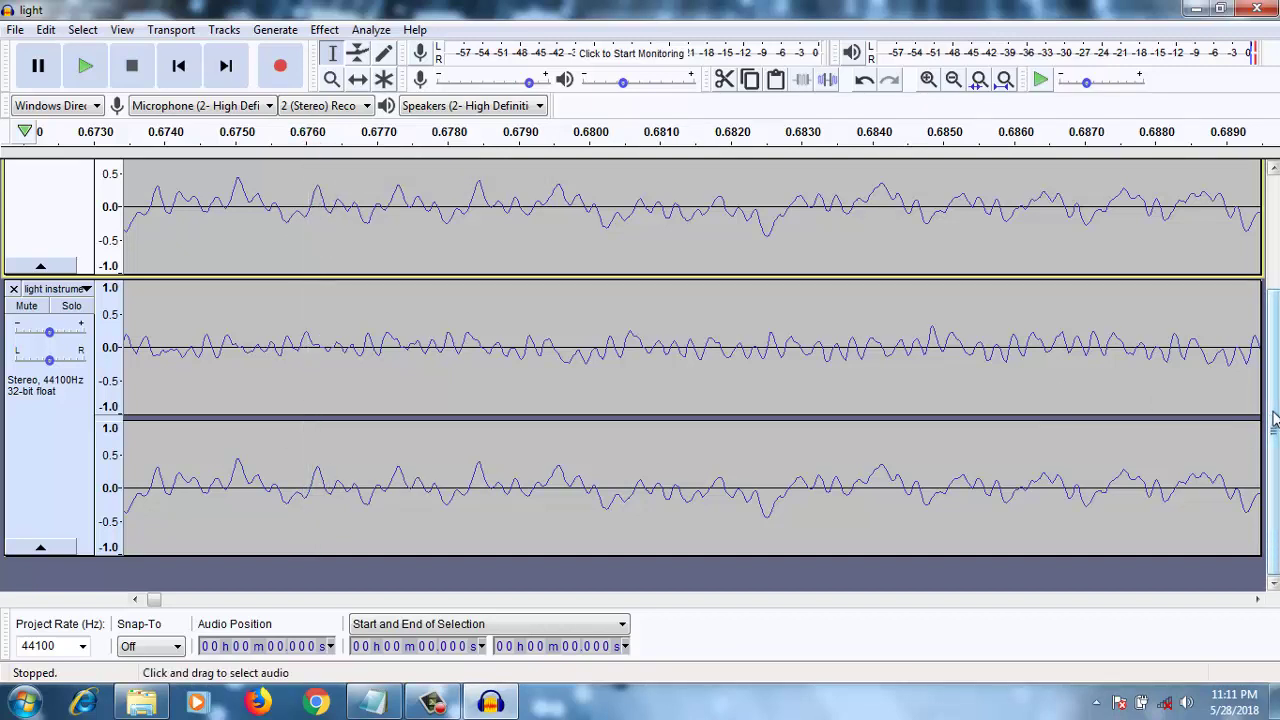
scroll(1274, 420, up, 3)
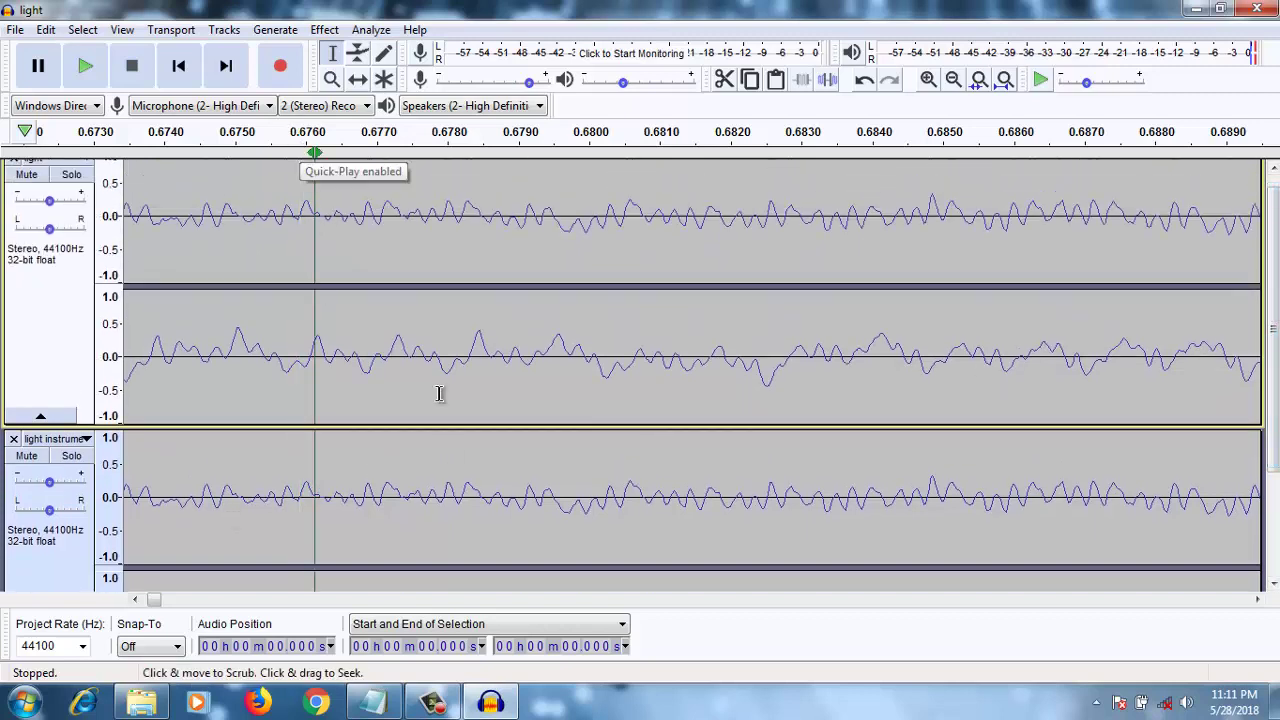
- Zoom back out to an overview of roughly the first two minutes of both tracks
click(332, 79)
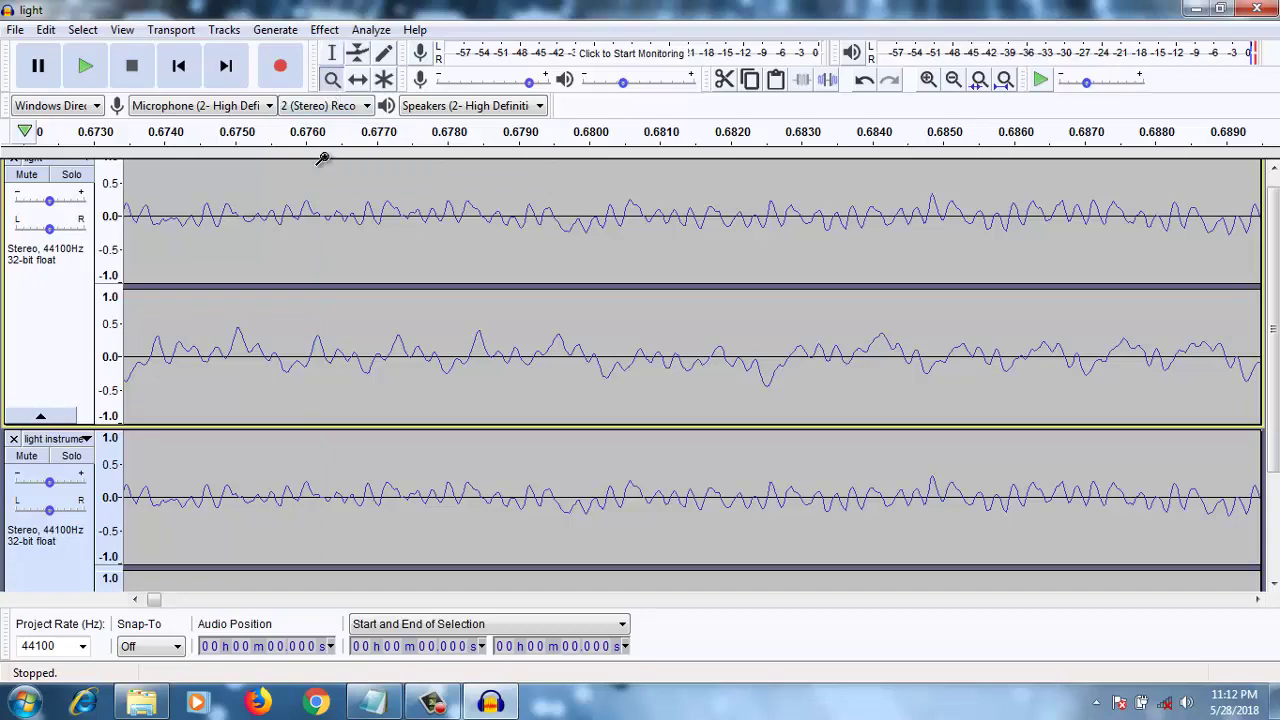
right_click(338, 348)
right_click(338, 348)
right_click(338, 348)
right_click(340, 347)
right_click(340, 347)
right_click(340, 347)
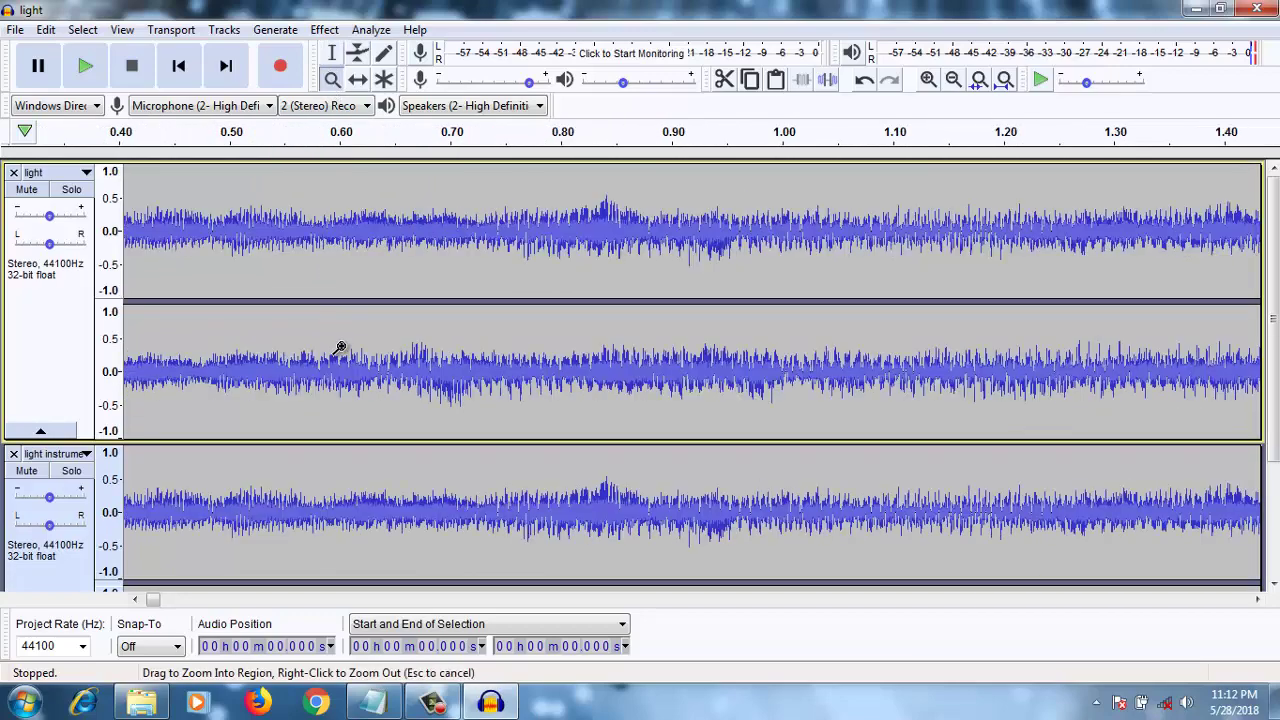
right_click(340, 347)
right_click(340, 347)
right_click(340, 347)
right_click(340, 347)
right_click(340, 347)
right_click(340, 347)
right_click(340, 347)
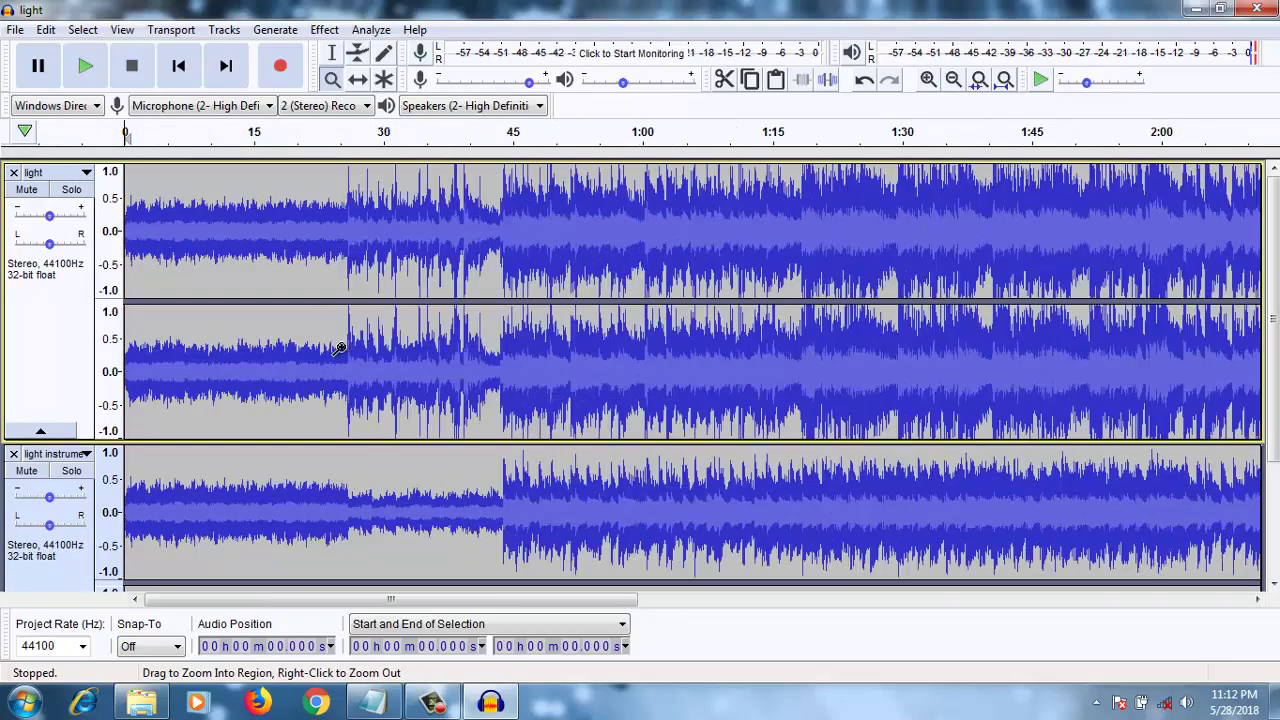
- Compare the song and instrumental waveforms in close detail where they diverge near 25.97 seconds, and again around 26.94 seconds
click(471, 249)
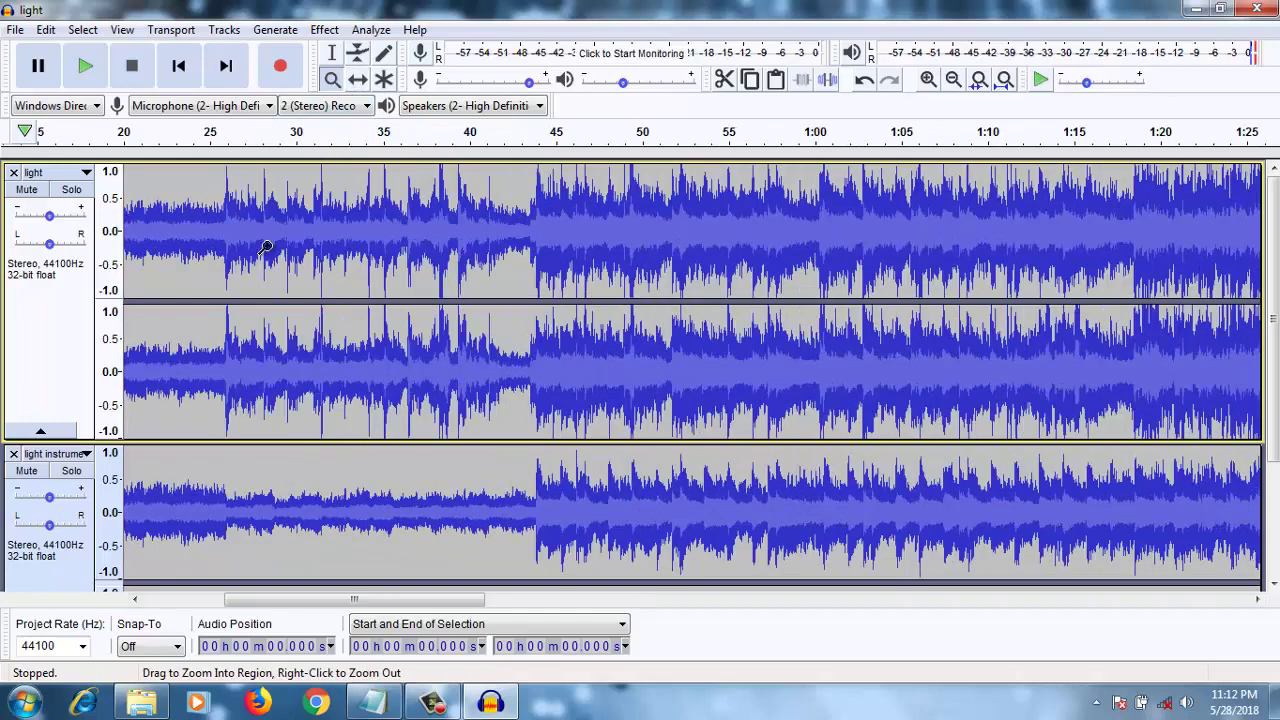
click(233, 242)
click(233, 242)
click(213, 240)
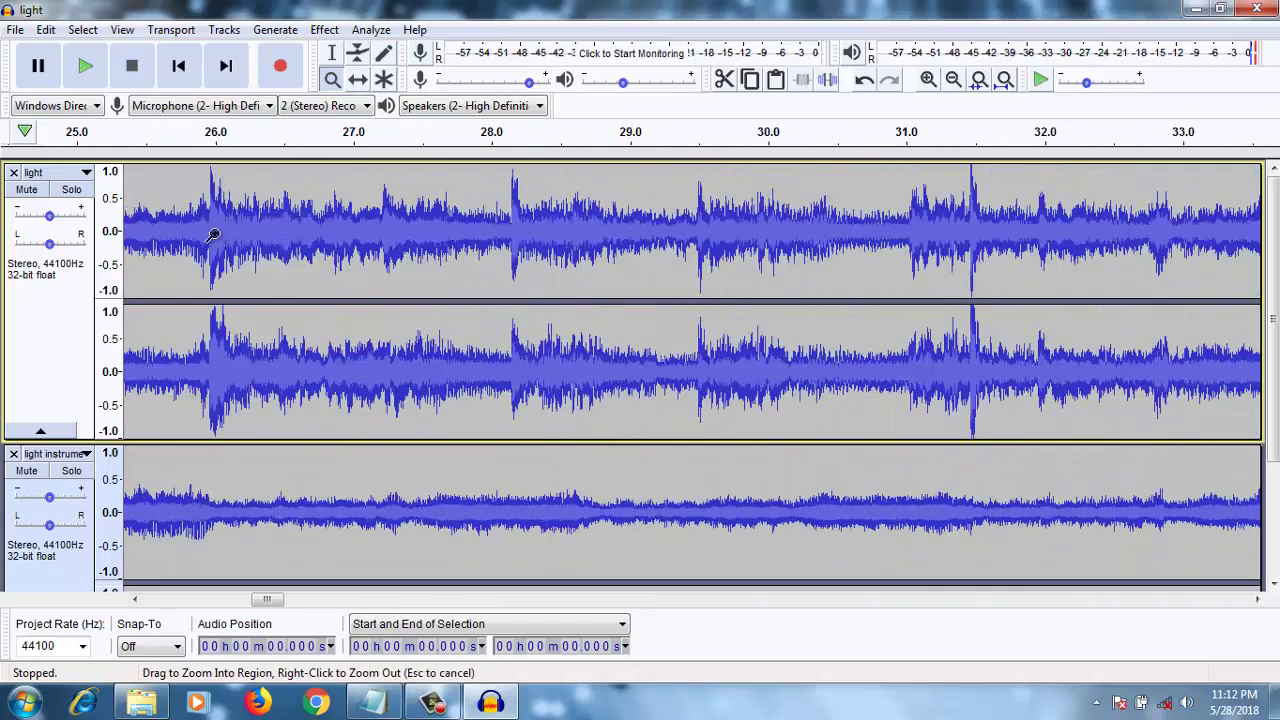
click(213, 235)
click(205, 235)
click(207, 232)
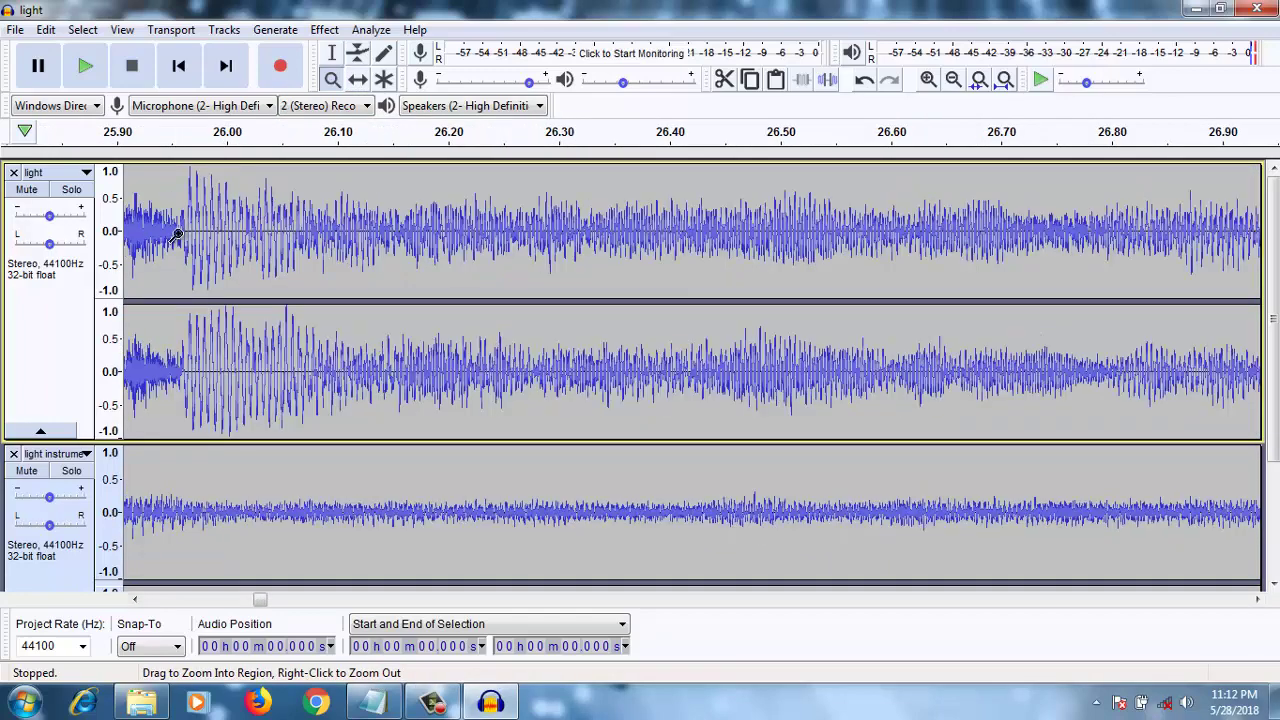
click(177, 234)
click(190, 234)
click(211, 234)
click(221, 235)
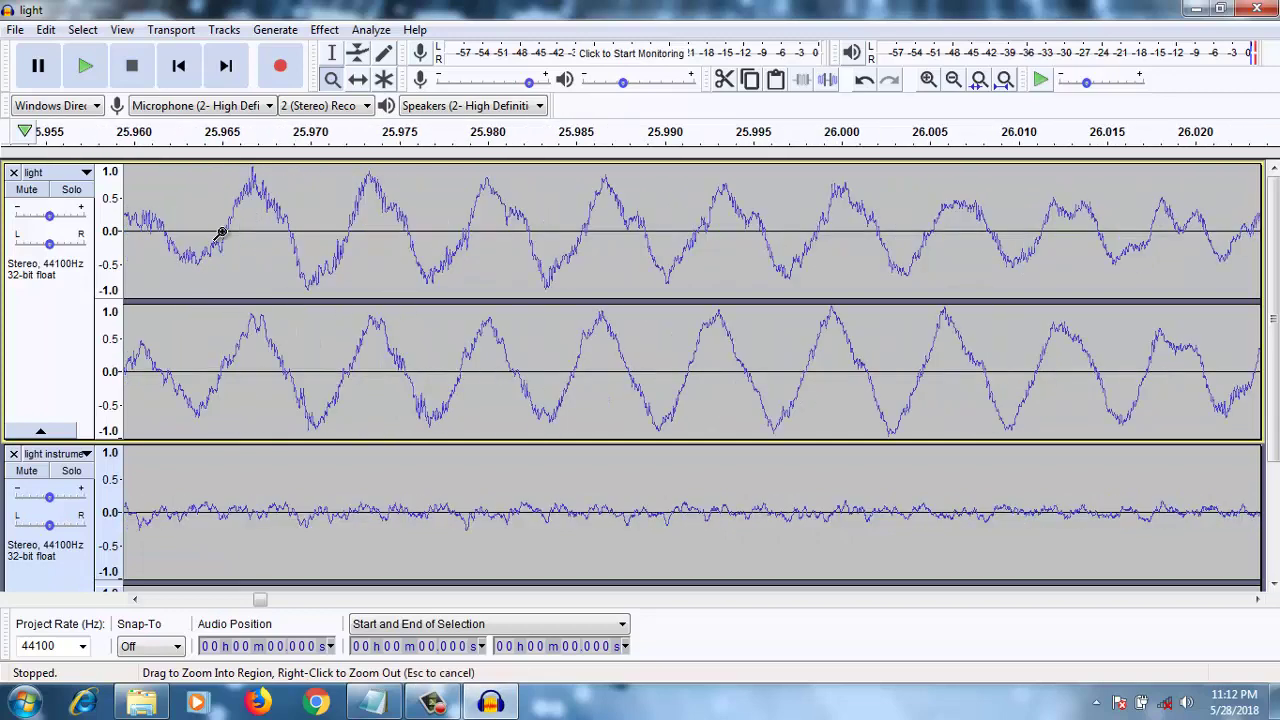
click(206, 240)
click(208, 242)
scroll(303, 298, down, 2)
scroll(299, 299, down, 2)
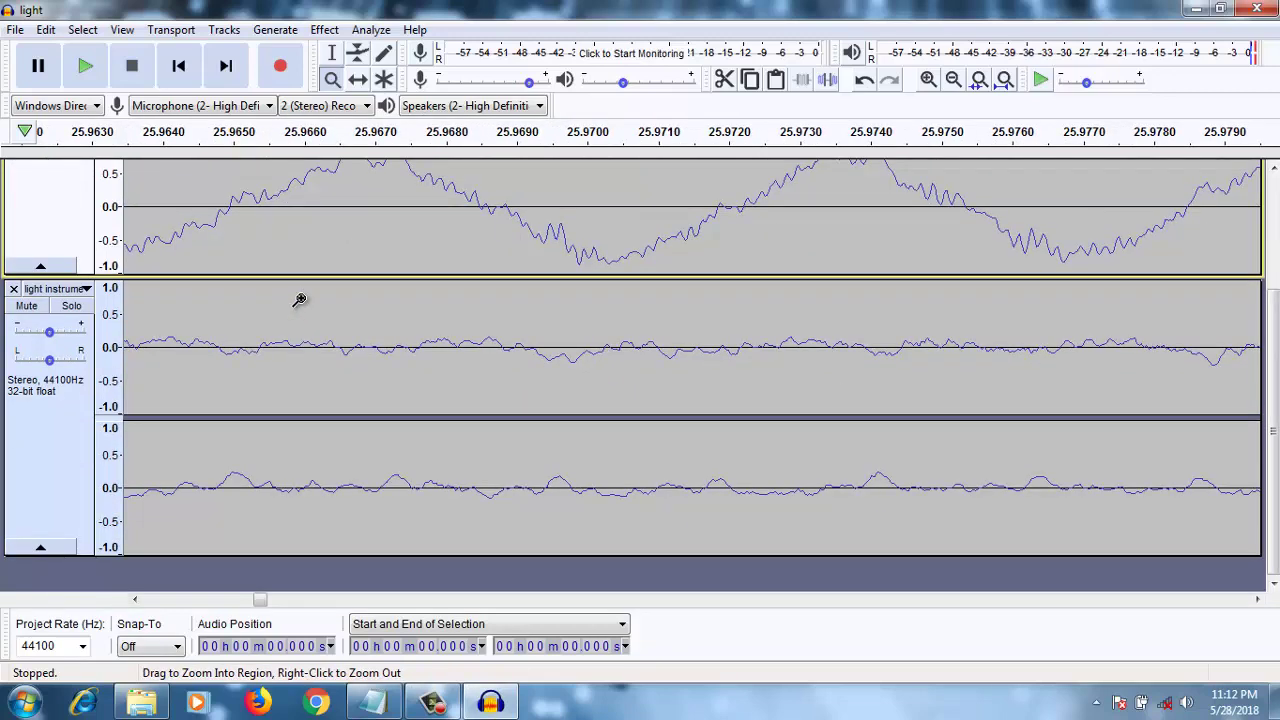
drag(264, 600, 265, 598)
scroll(284, 498, up, 3)
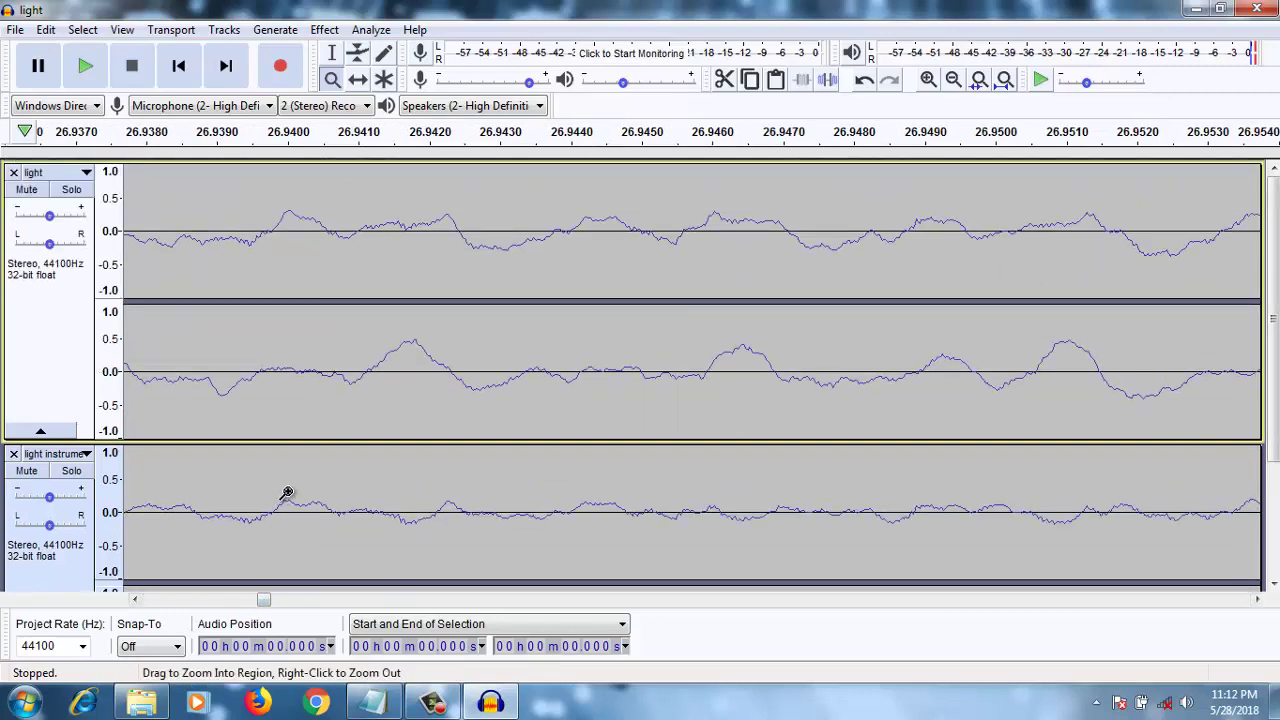
- Examine the stretch from about 25 to 33 seconds on both tracks, focusing on the song's sudden peak near 26 seconds
right_click(394, 253)
right_click(394, 253)
right_click(394, 253)
right_click(394, 253)
right_click(394, 253)
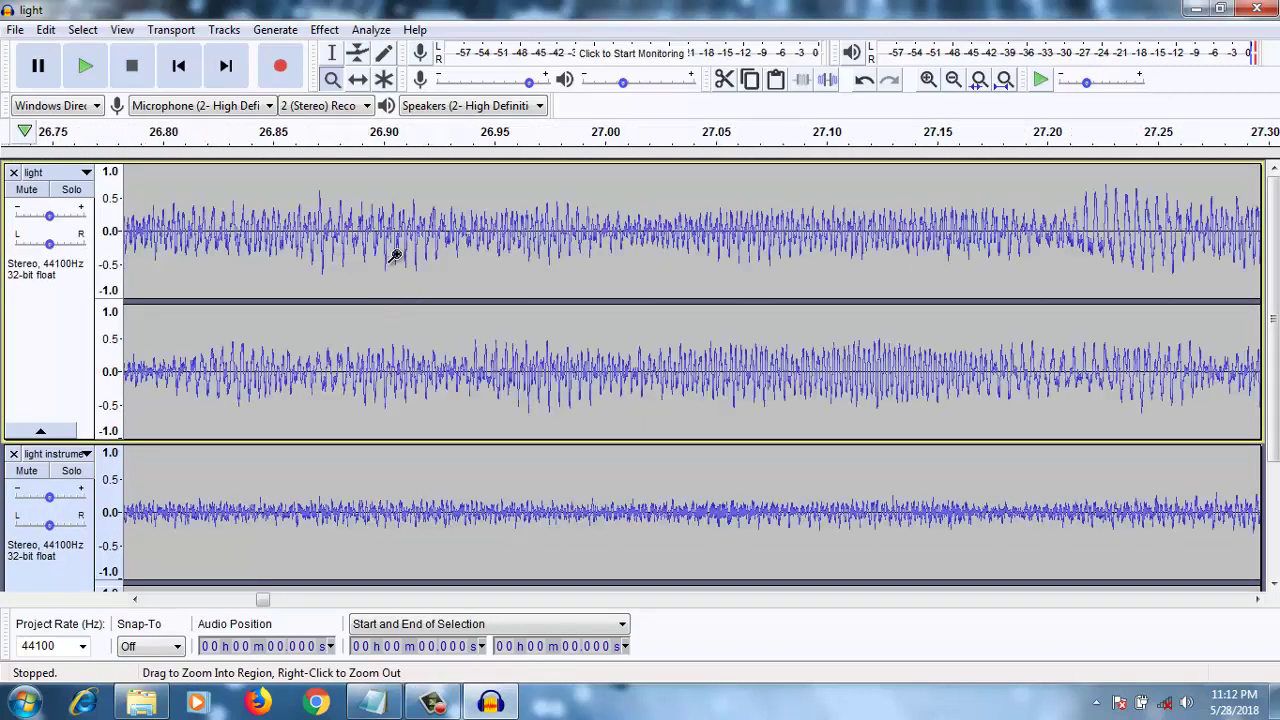
right_click(394, 253)
right_click(394, 253)
right_click(394, 253)
right_click(394, 253)
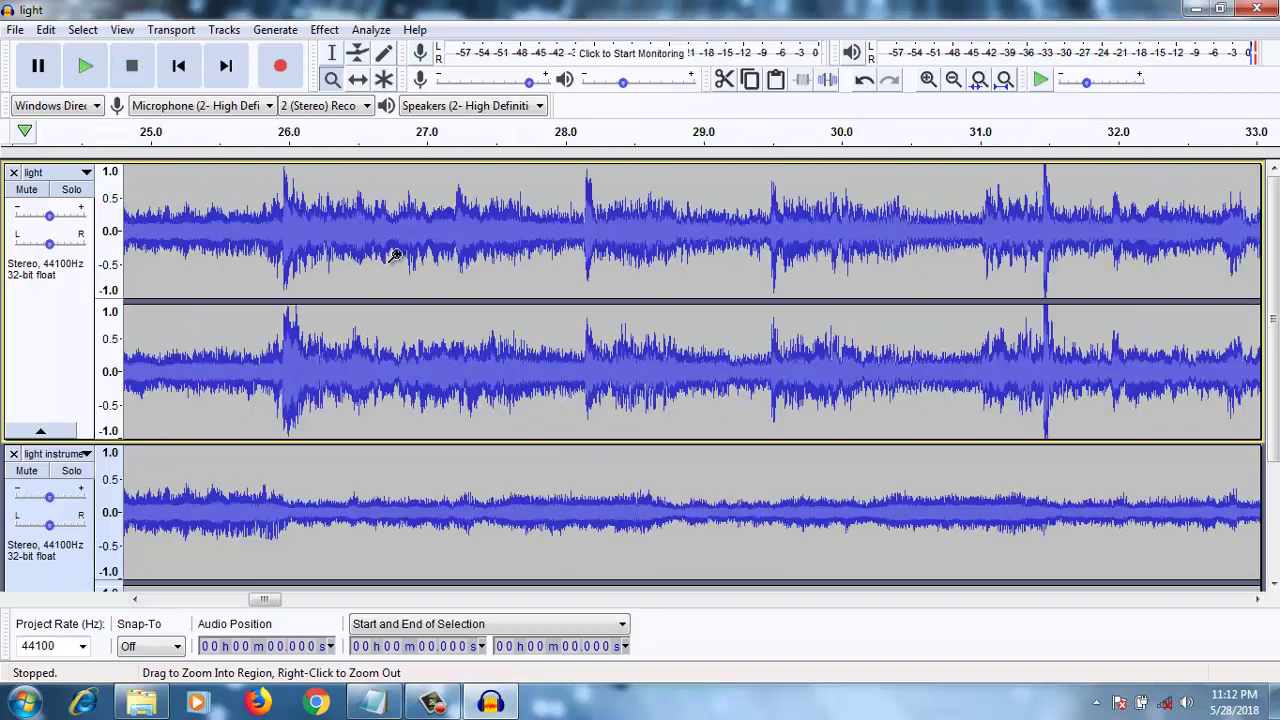
click(290, 250)
click(290, 250)
click(289, 247)
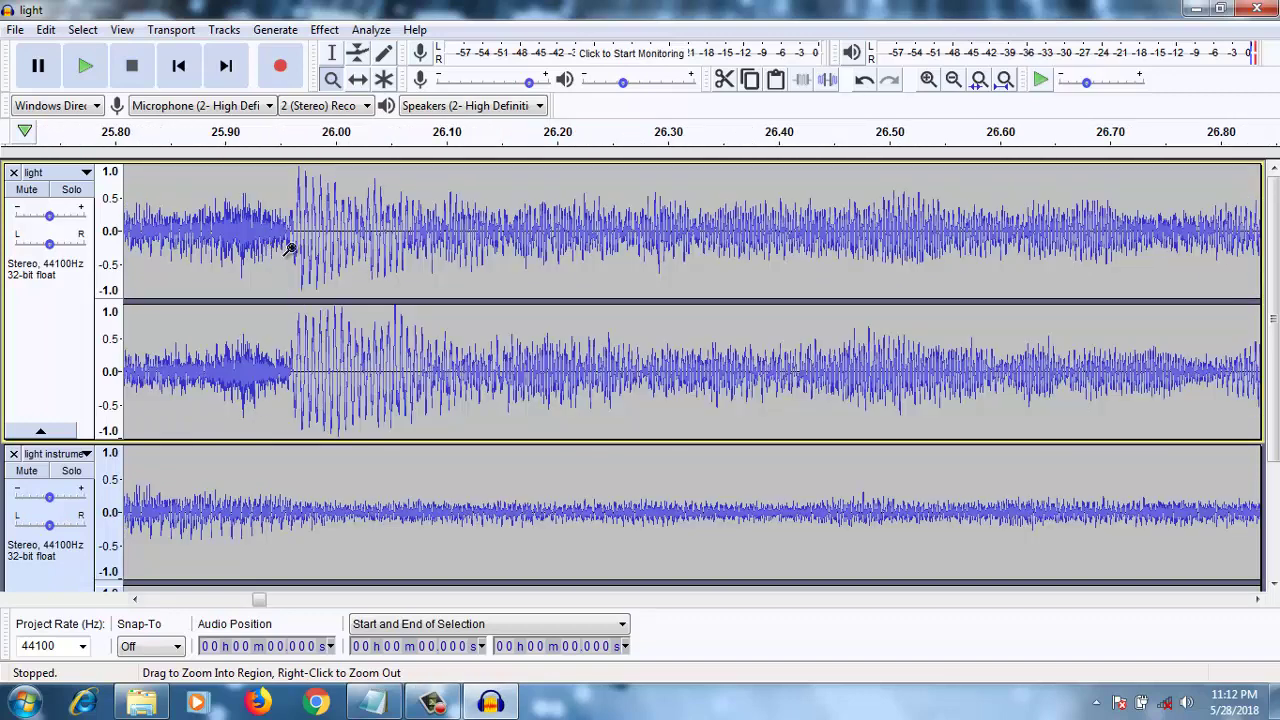
- Examine the song and instrumental waveforms in close detail from about 25.963 to 25.979 seconds
click(296, 247)
click(297, 247)
click(297, 247)
click(297, 247)
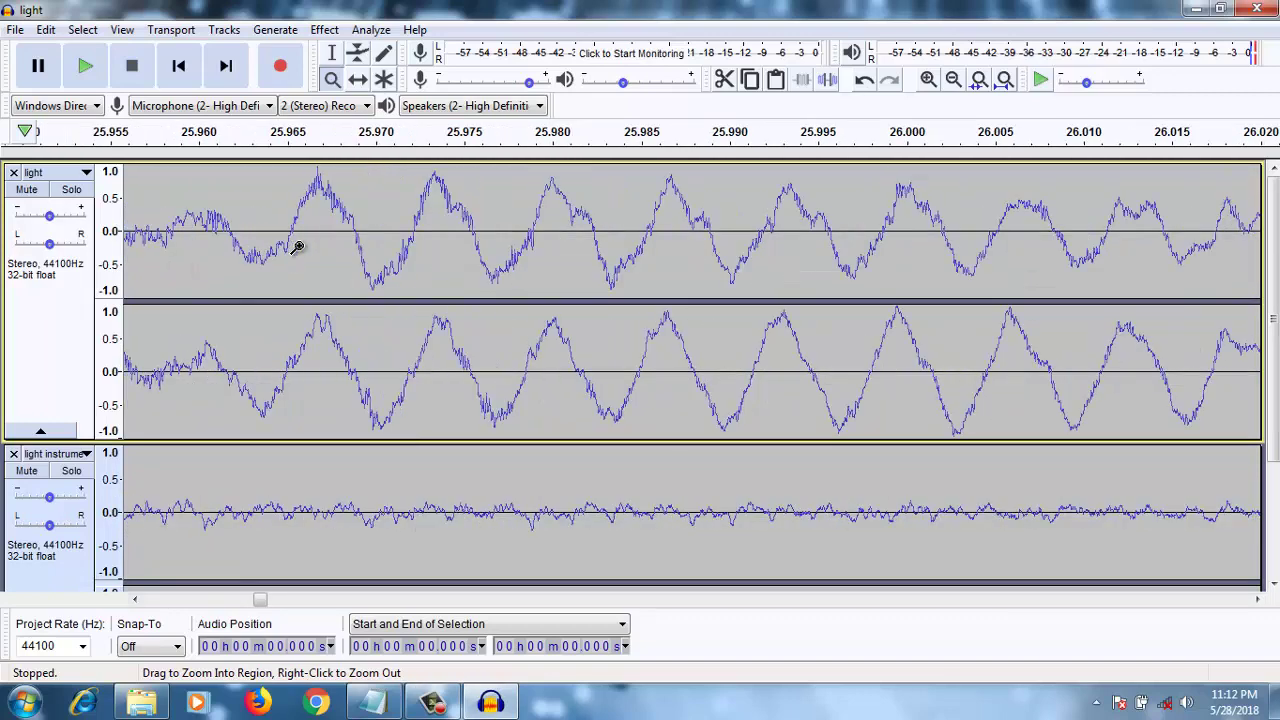
click(297, 247)
click(297, 247)
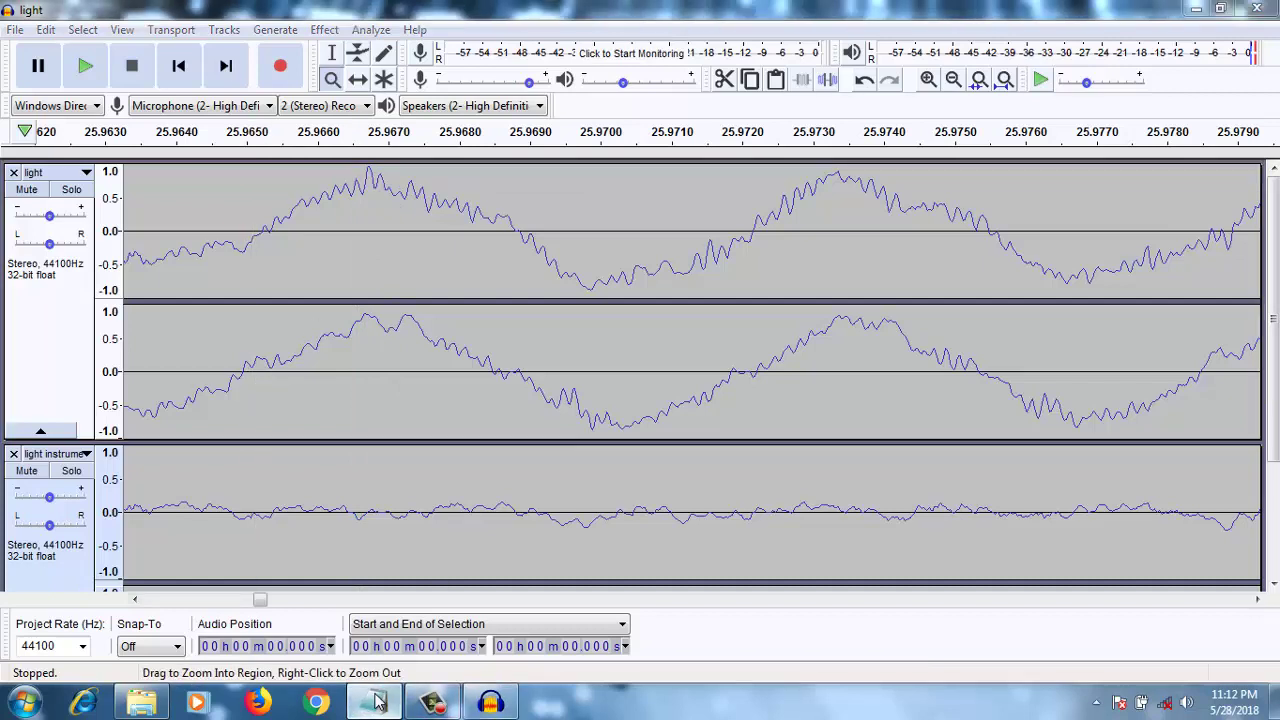
- Switch to Notepad and add the text "Vocal mix and instrumental wave are different but no worry because it's mix"
key(alt+Tab)
text(ocal )
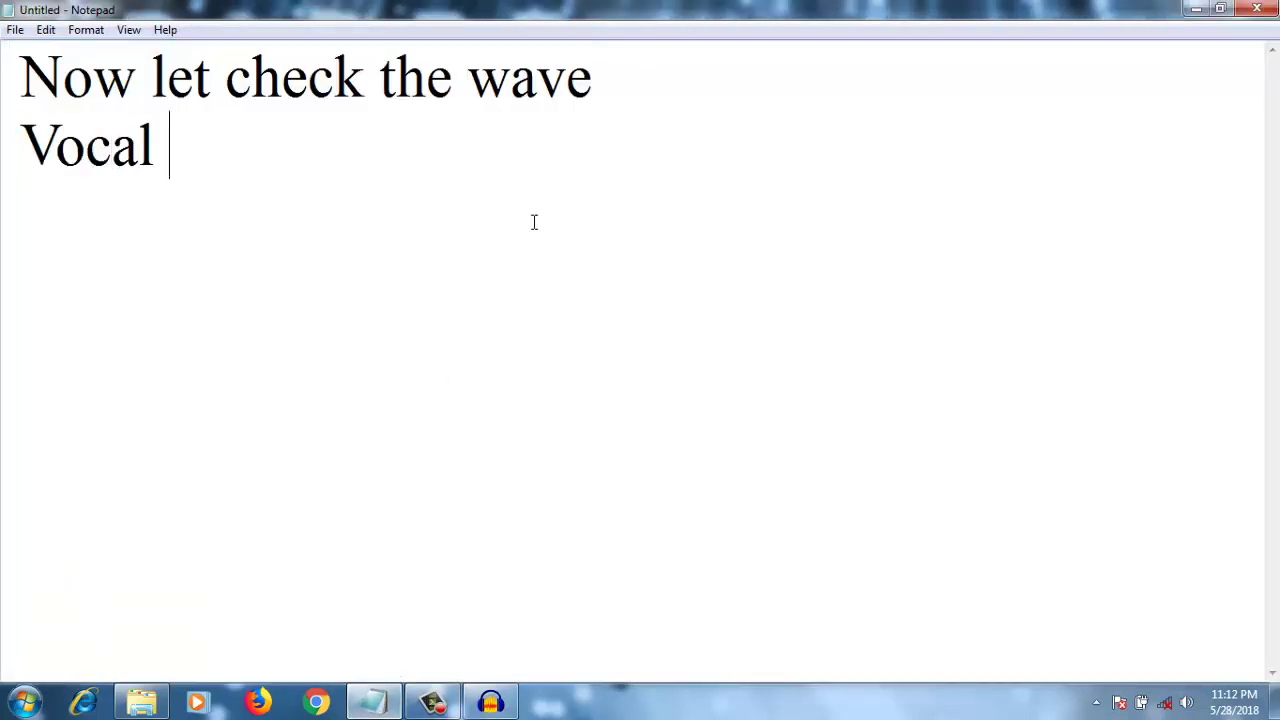
text(mix and instrumental )
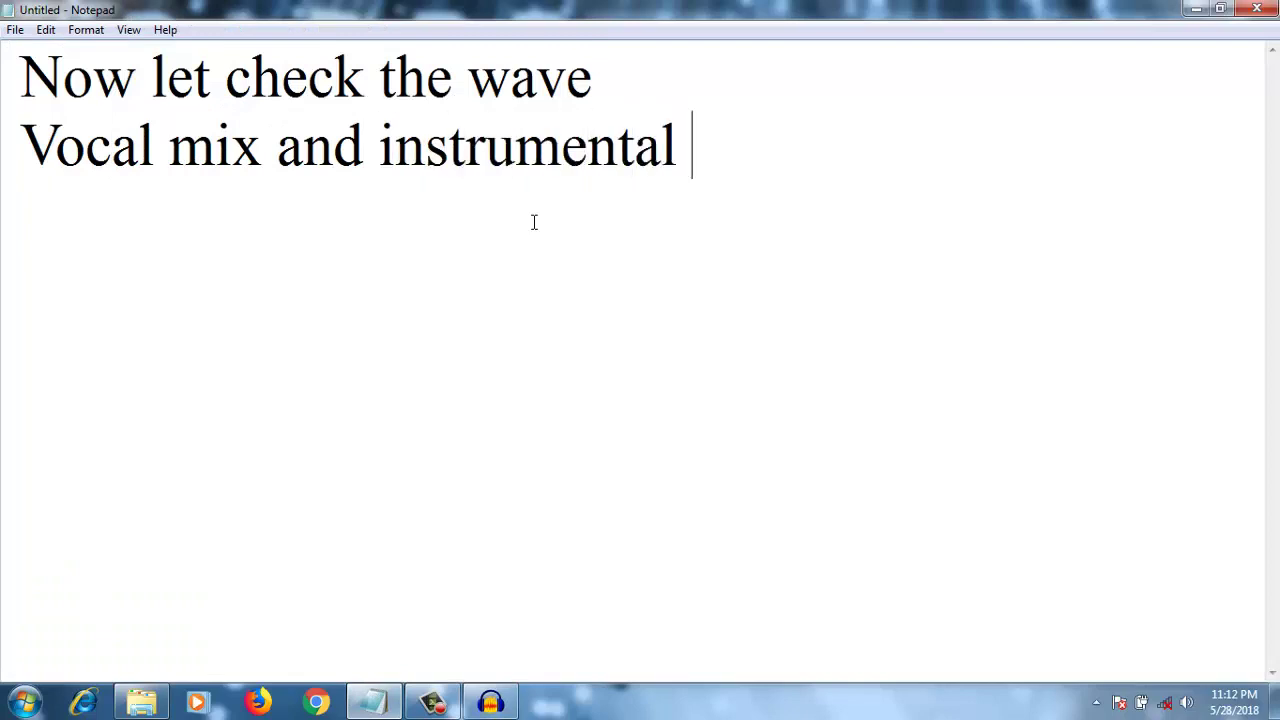
text(wave are differen)
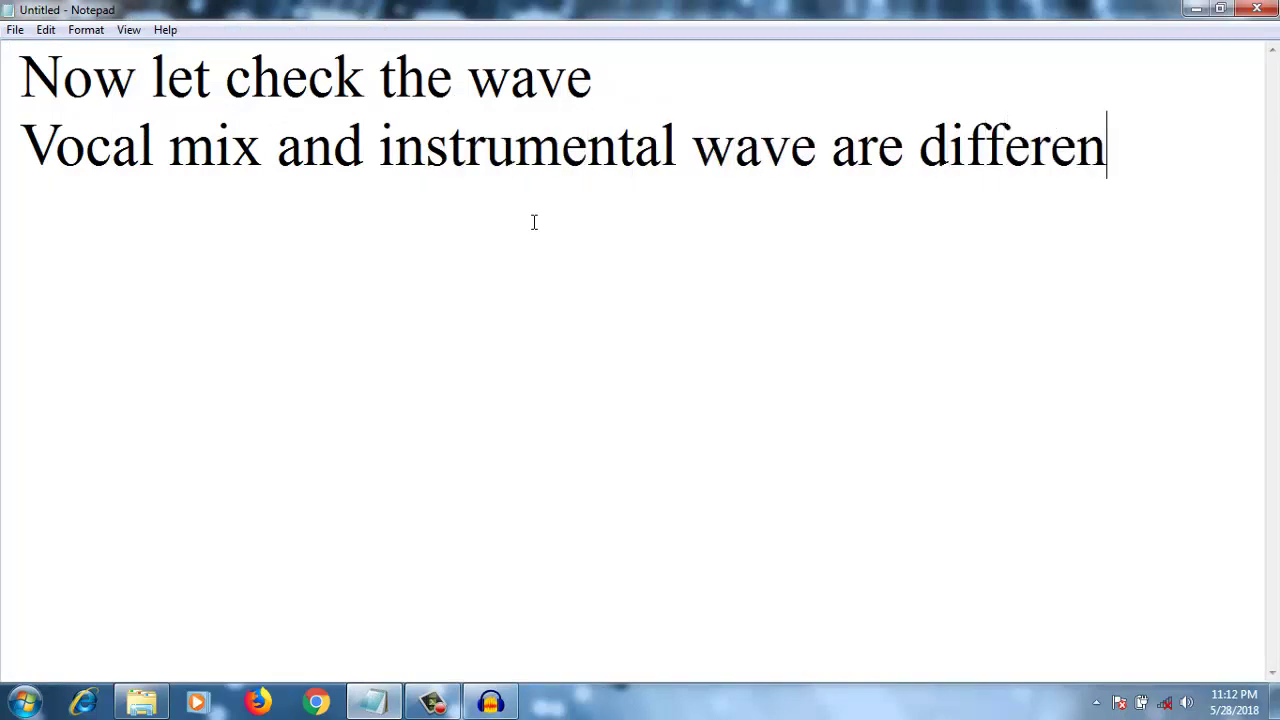
text(but no worry b)
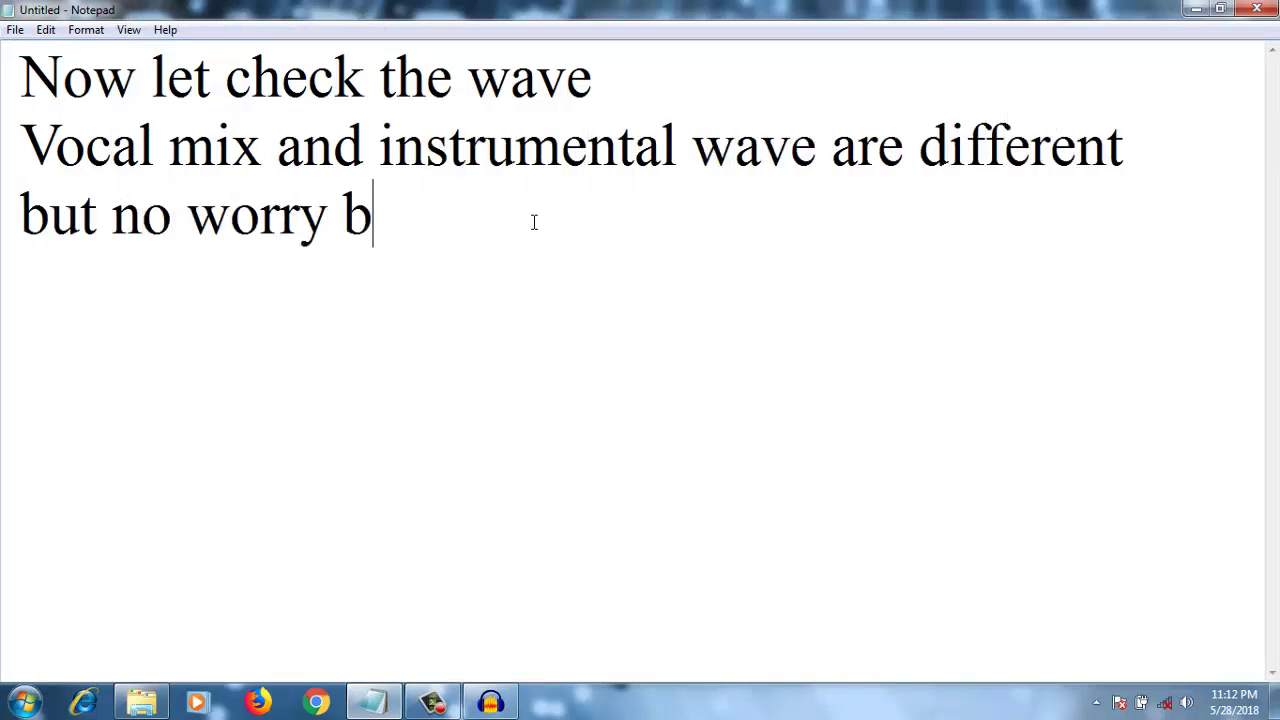
text(ecaouse it's mi)
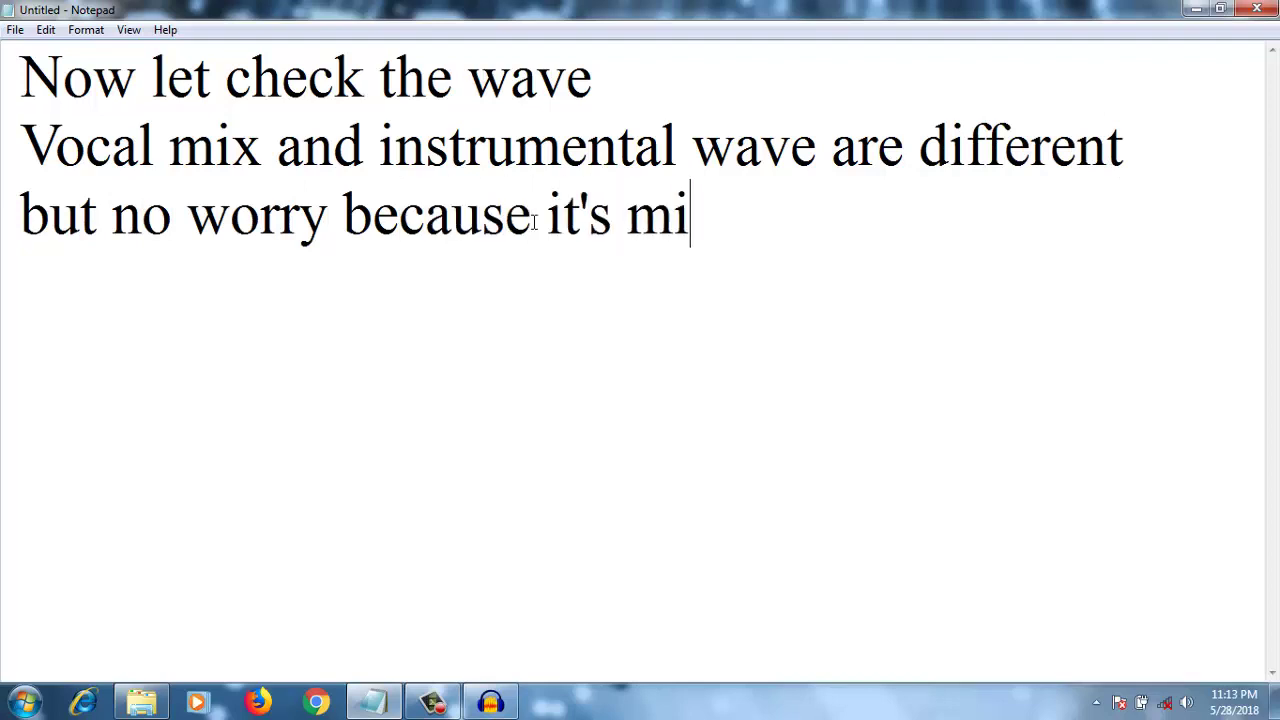
- Add the lines "now select the instrumental and goto effect-->invert" and "this will invert the instrumental track so they will cancel each other"
text(elect)
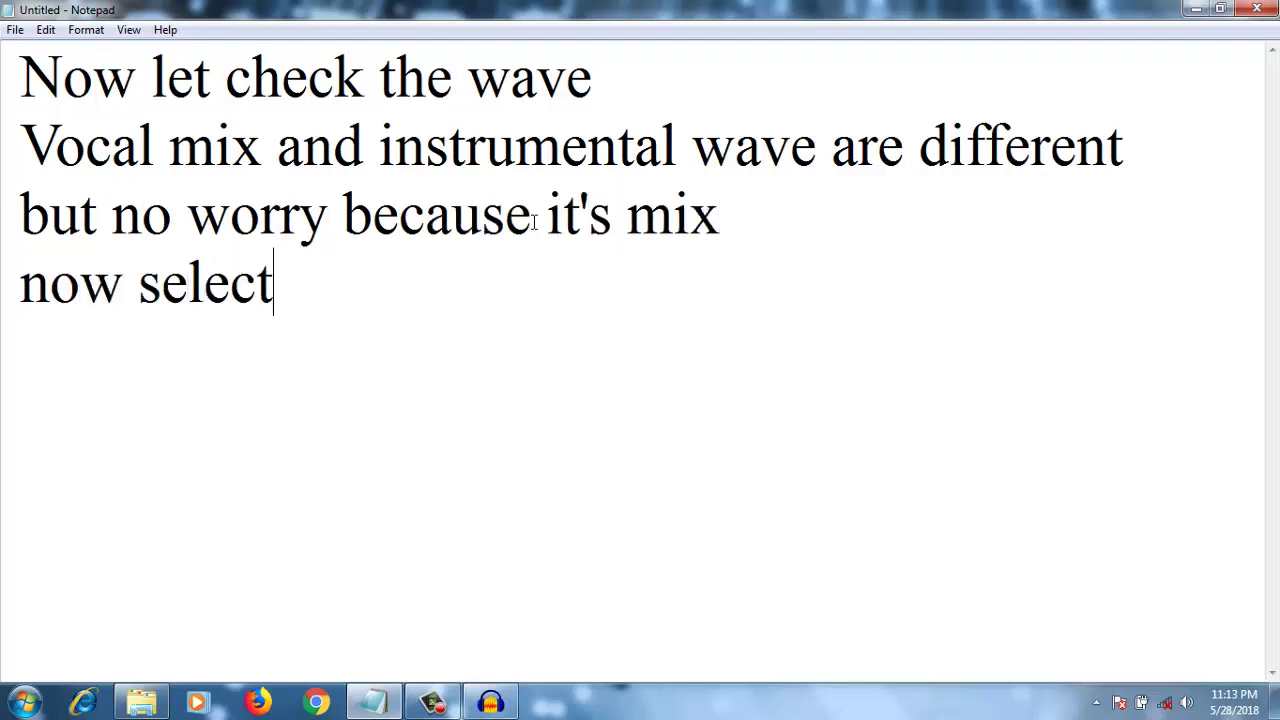
text( the instrumental)
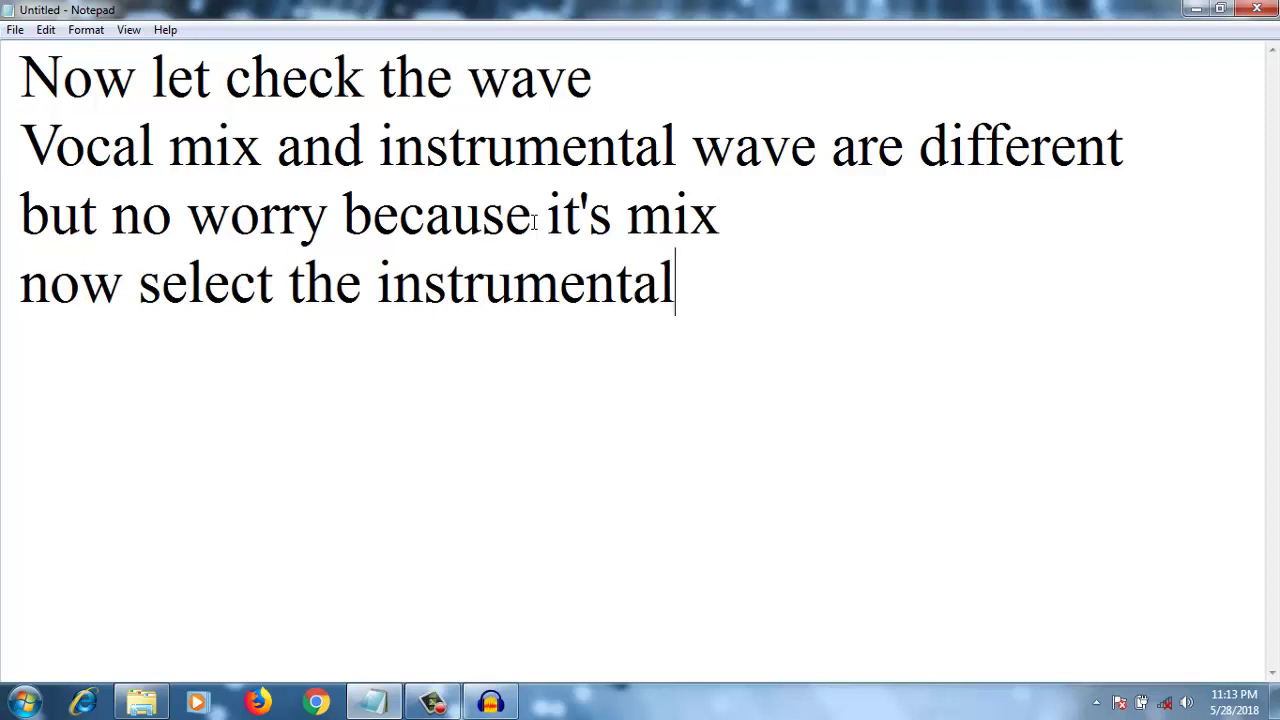
text( andffect-->invert)
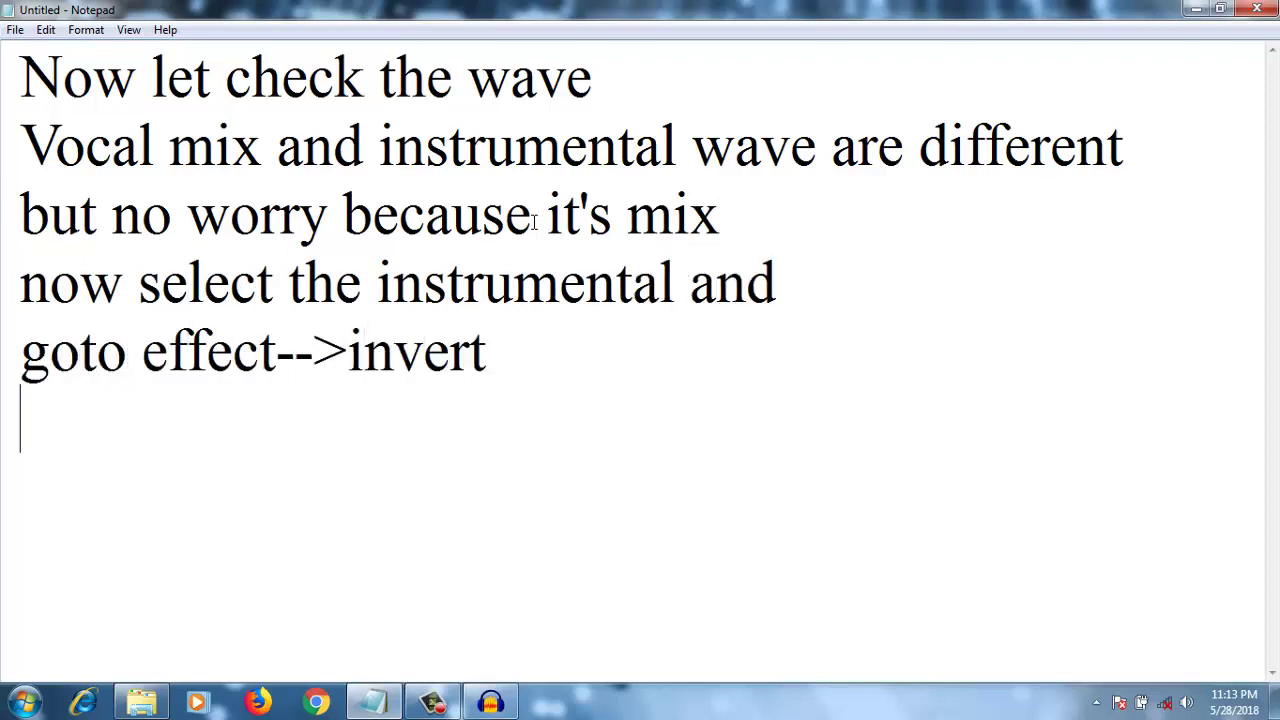
text(his will invert)
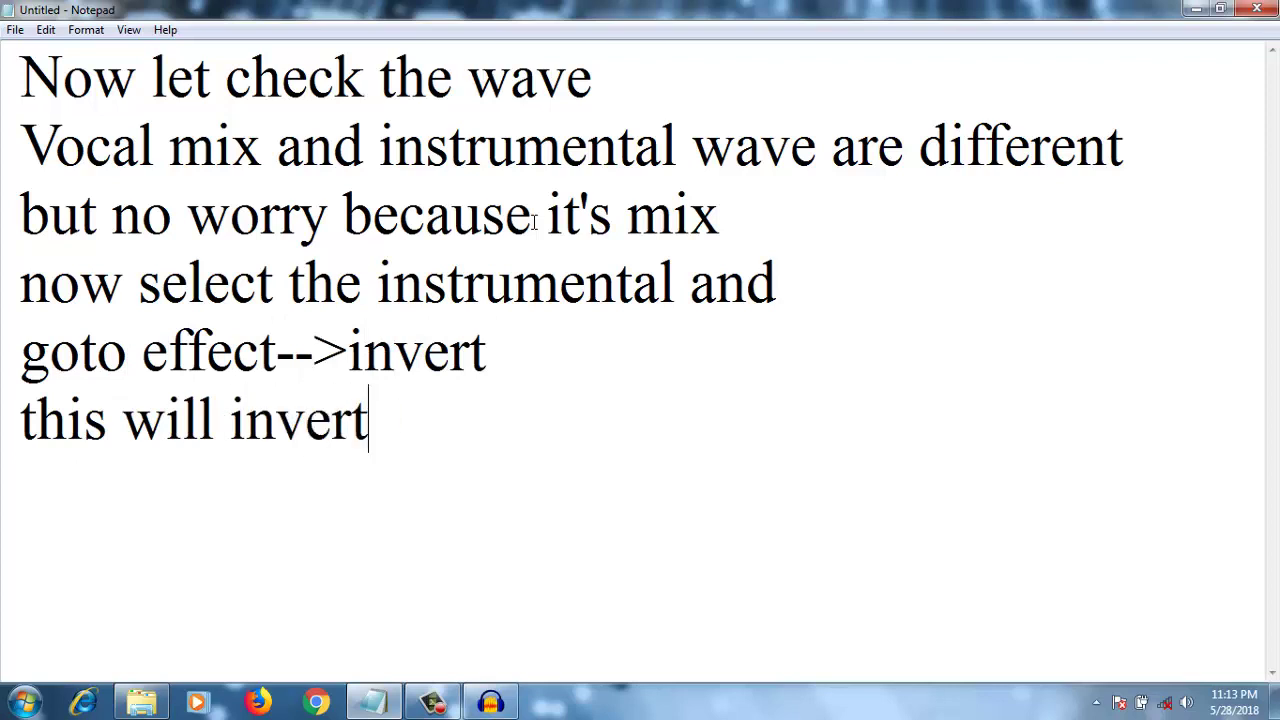
text(h the instrumental track)
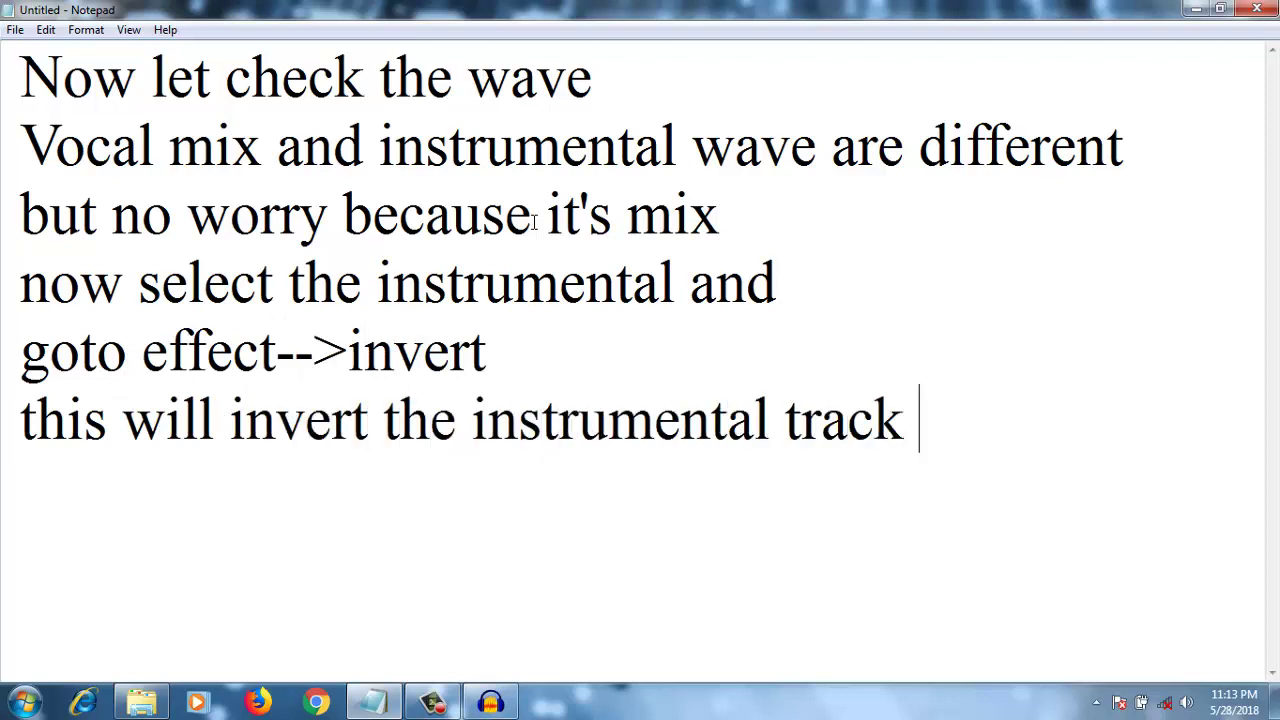
text( so they will cancel )
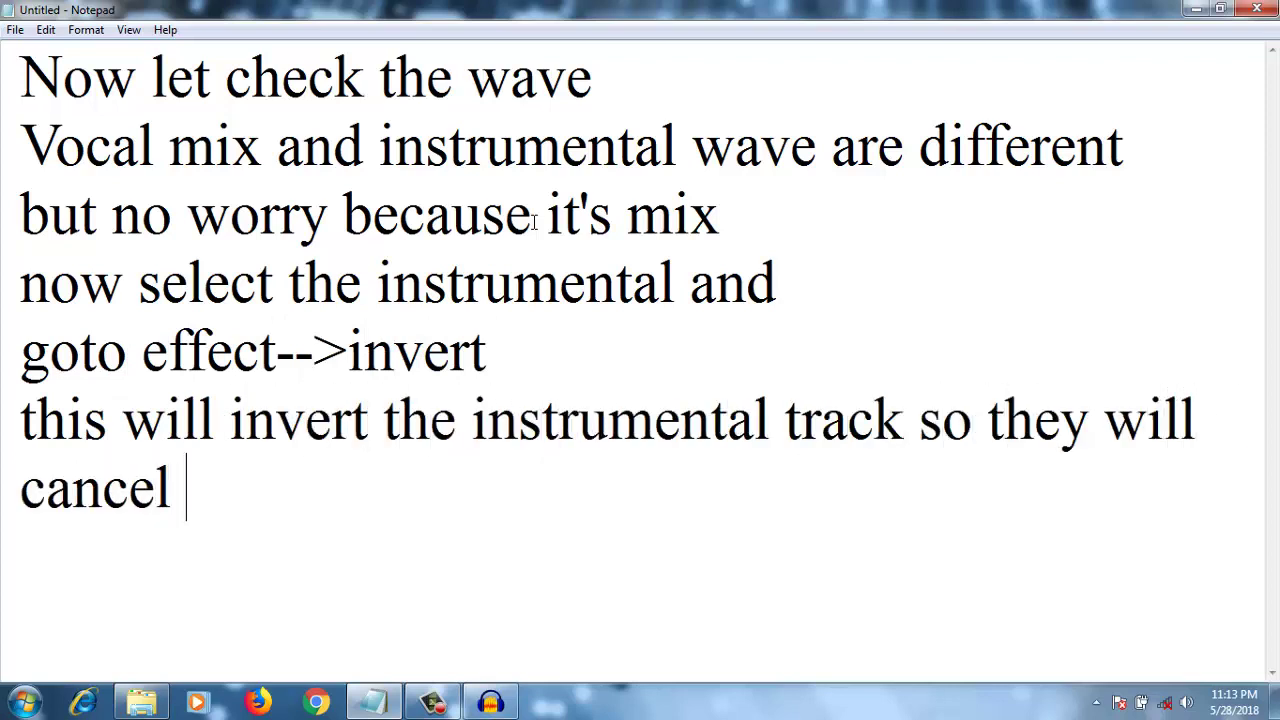
text(each other)
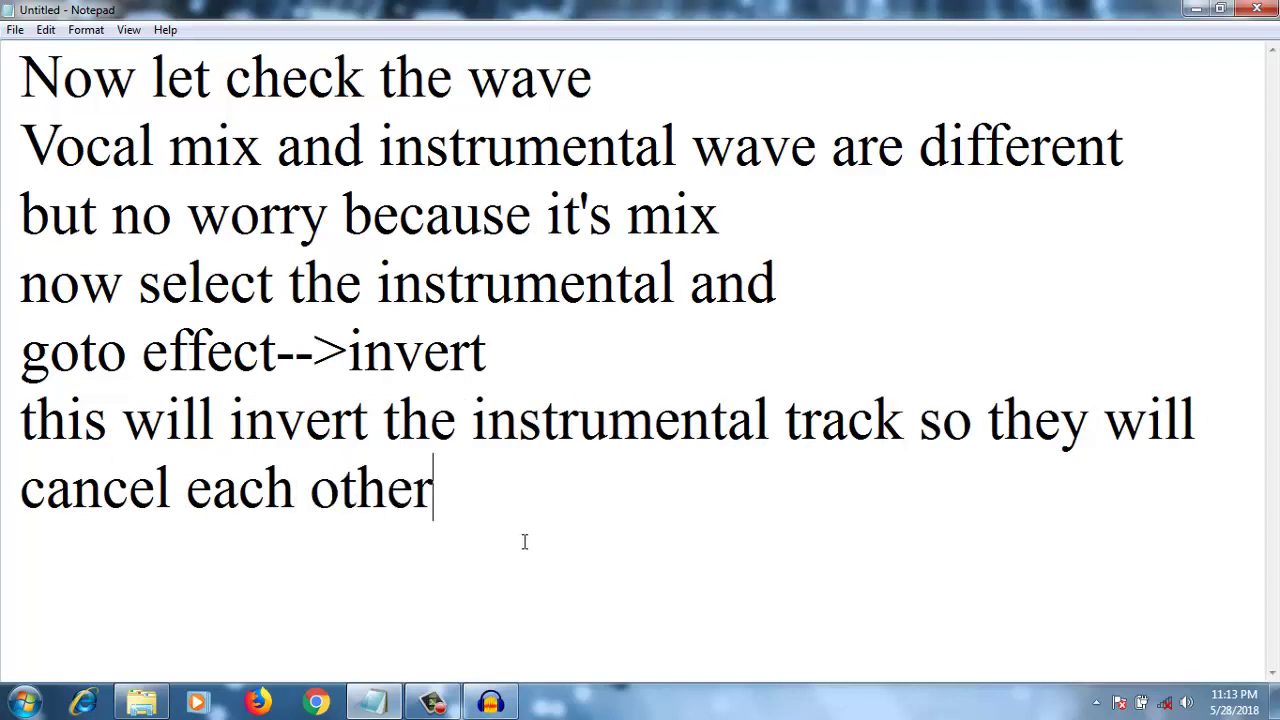
- Switch to Audacity and apply the Invert effect to the entire light instrumental track
click(491, 702)
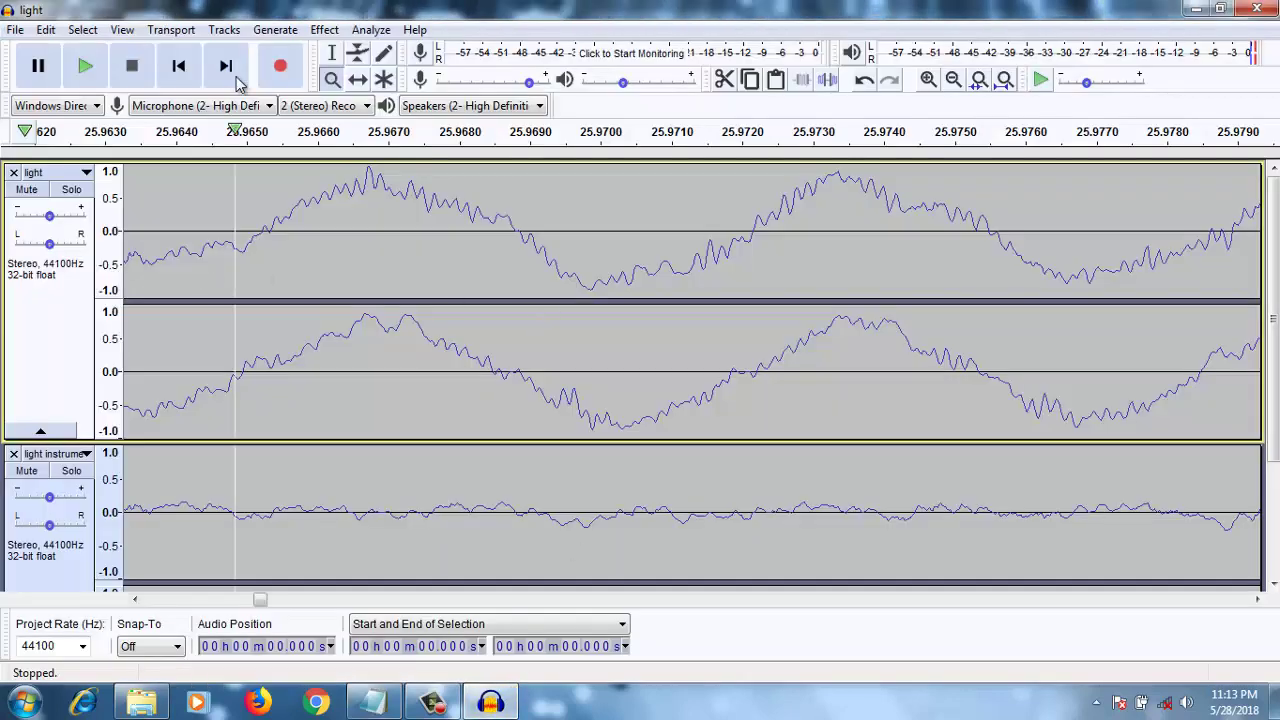
right_click(319, 274)
right_click(319, 274)
right_click(318, 274)
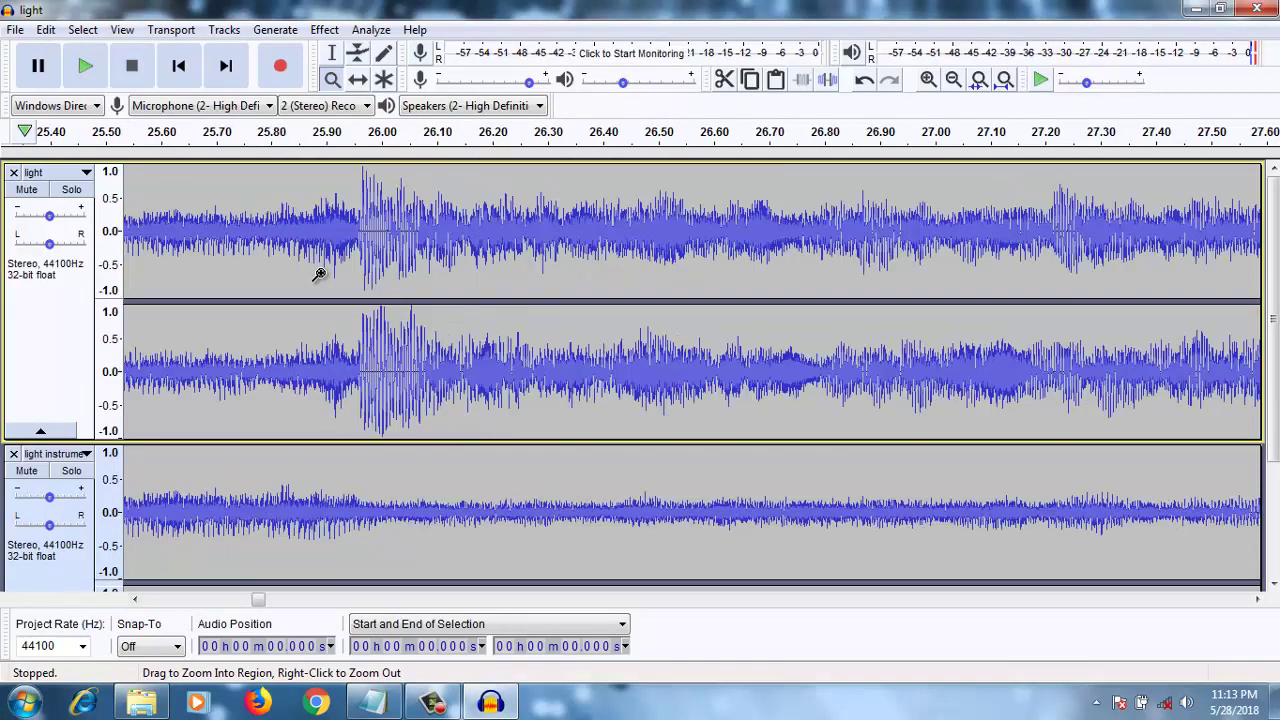
right_click(318, 274)
right_click(319, 274)
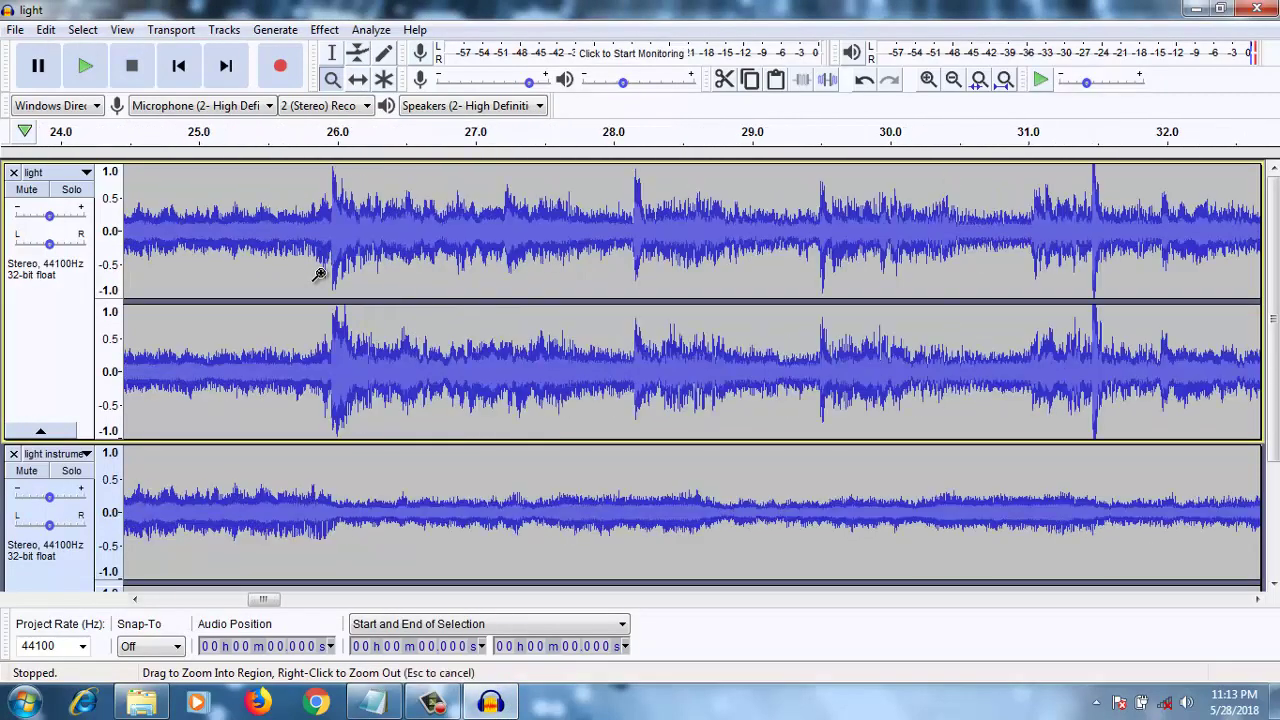
right_click(319, 274)
click(72, 562)
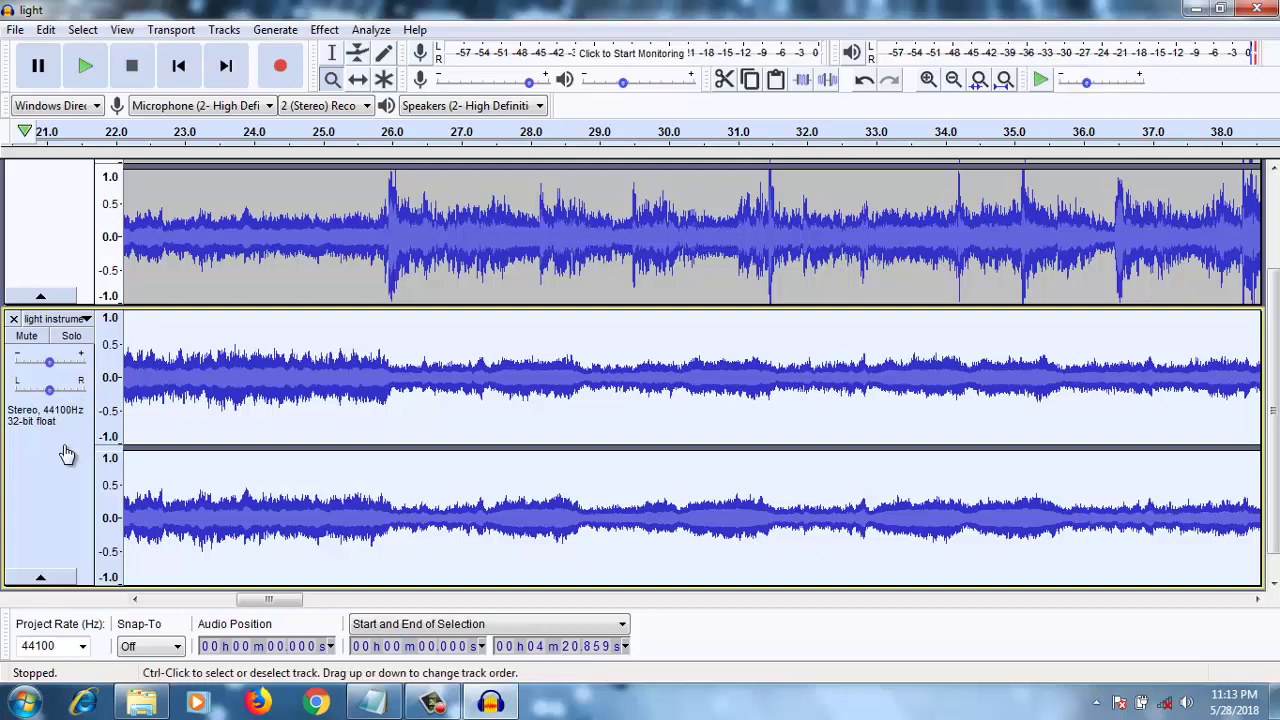
key(Up)
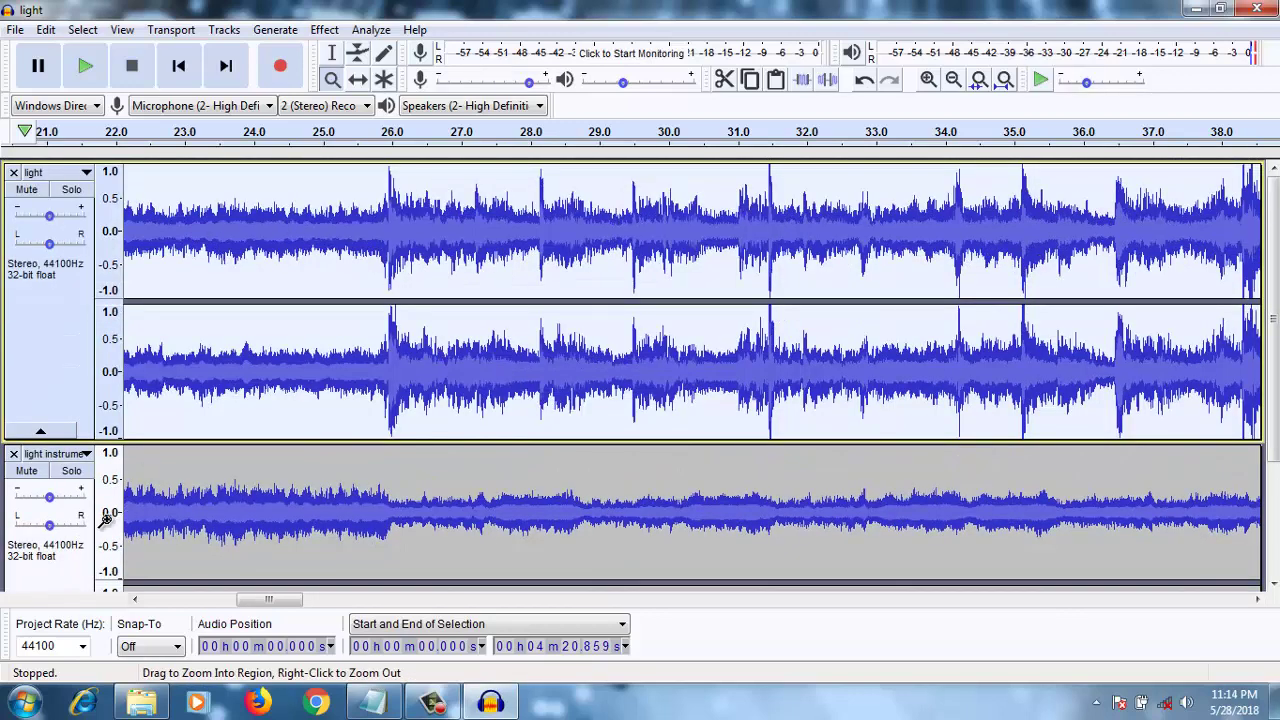
click(80, 540)
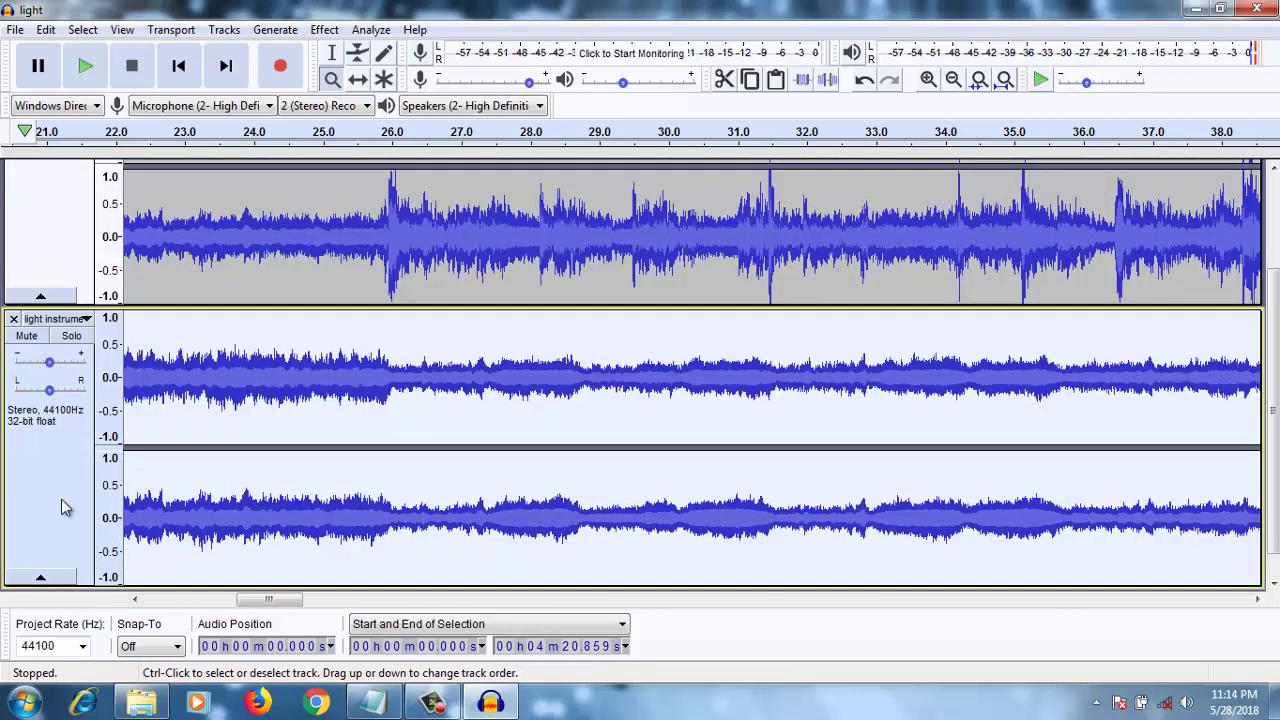
scroll(62, 507, down, 1)
click(324, 29)
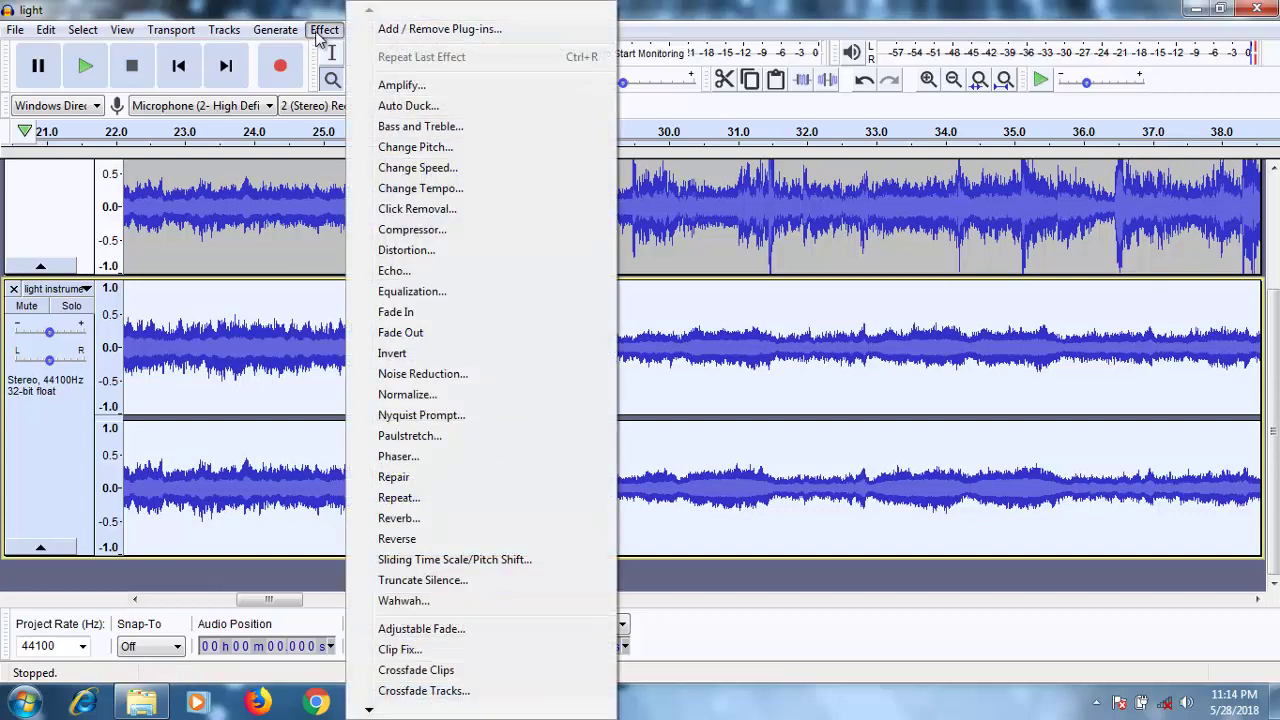
click(390, 354)
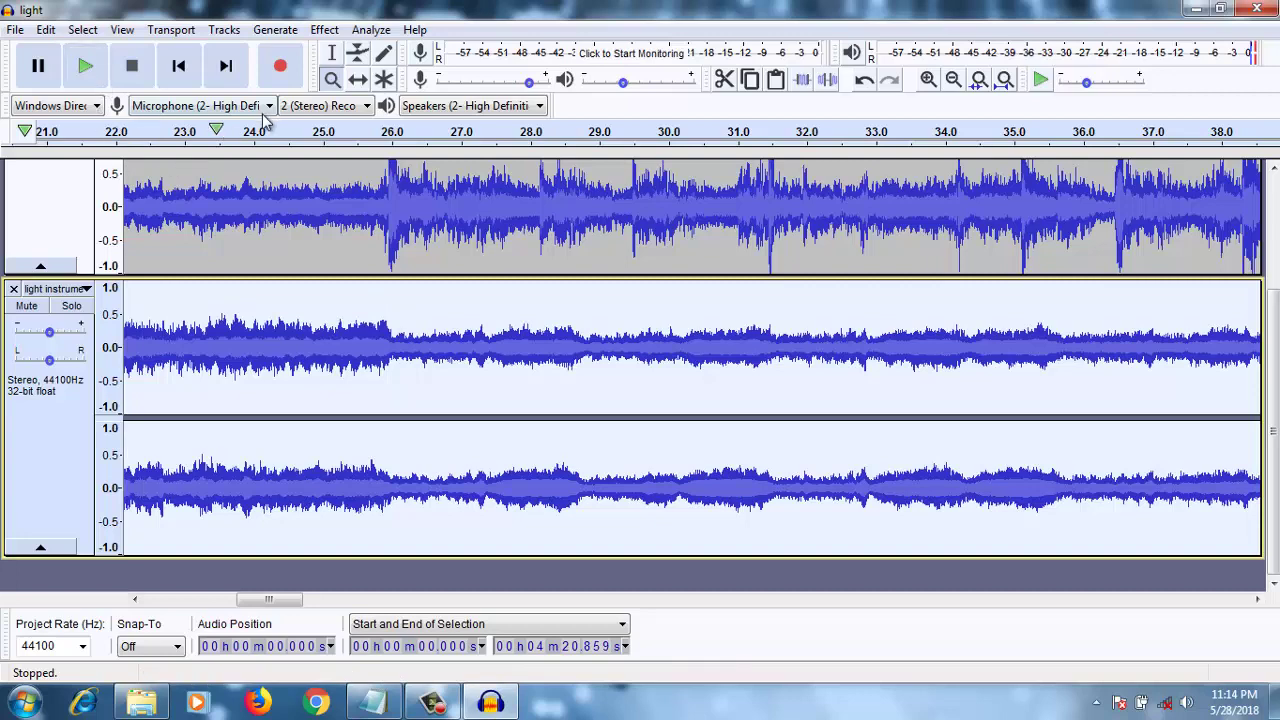
- Switch to Notepad and add the line "now lets check the wave" below the instructions
click(376, 703)
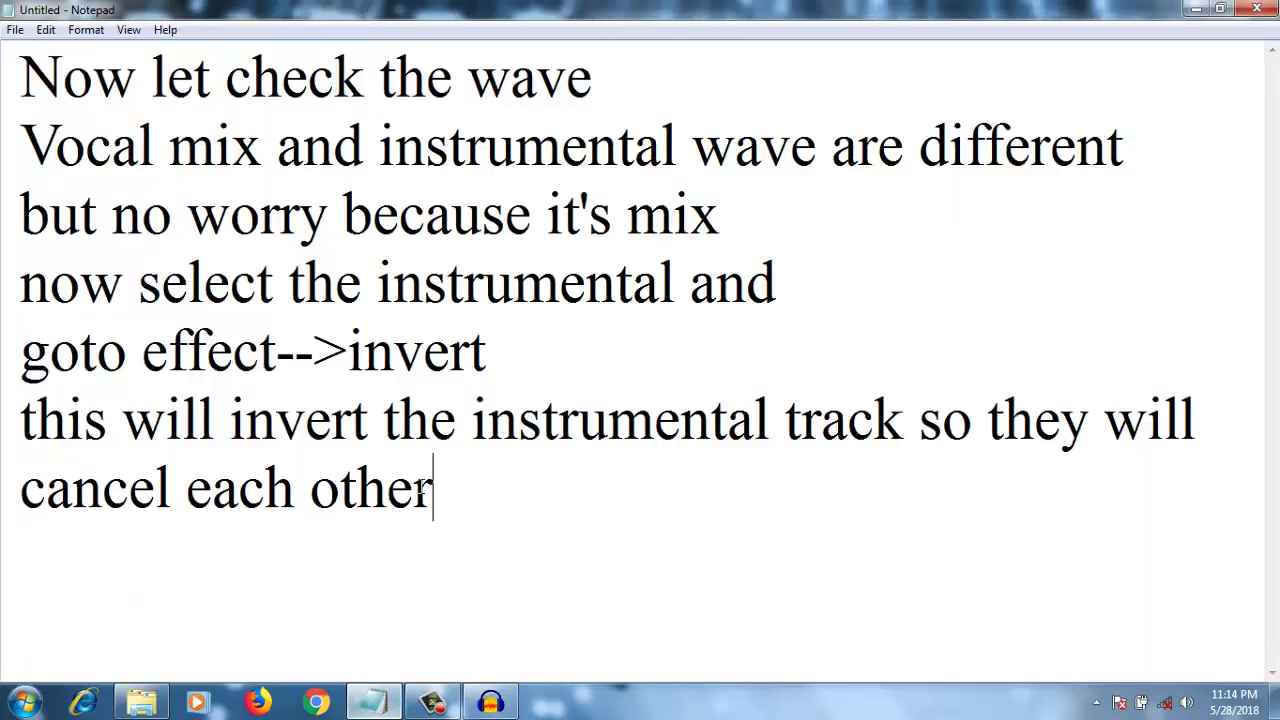
key(Return)
text(now lets check)
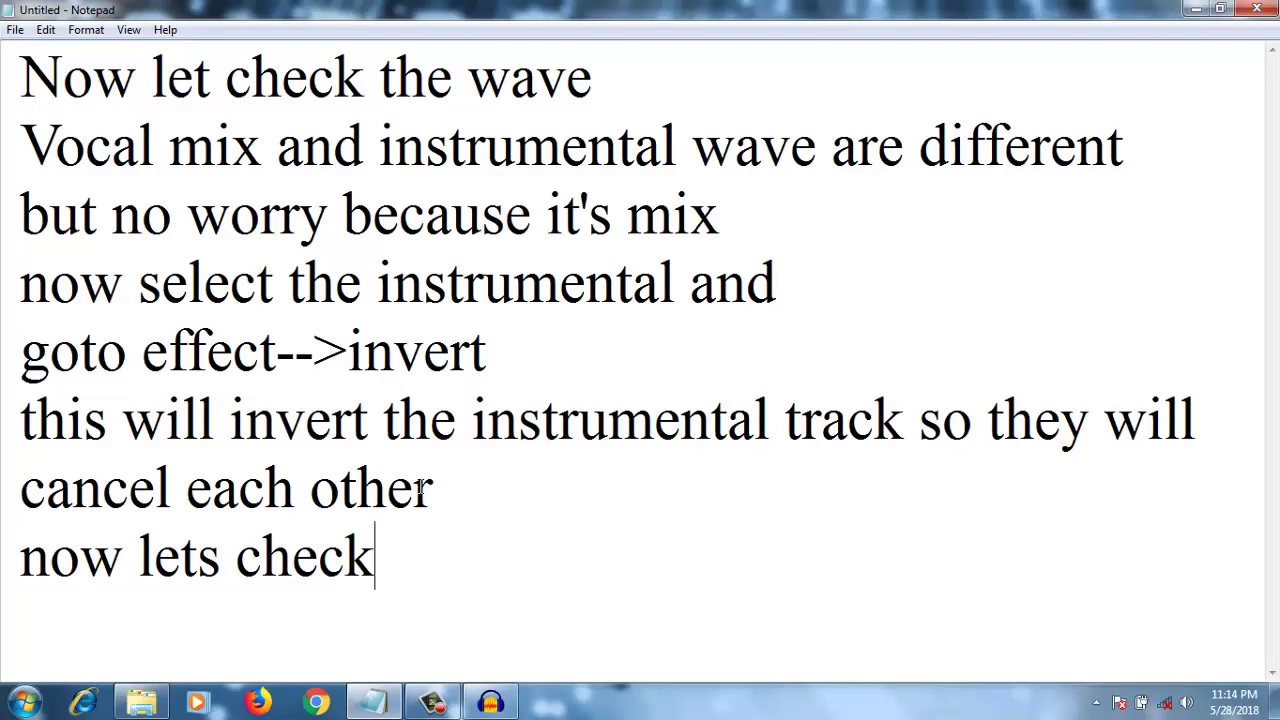
text( thewave)
- Switch to Audacity and examine the song and inverted instrumental waveforms near the start, from about 0.215 to 0.28 seconds
click(490, 703)
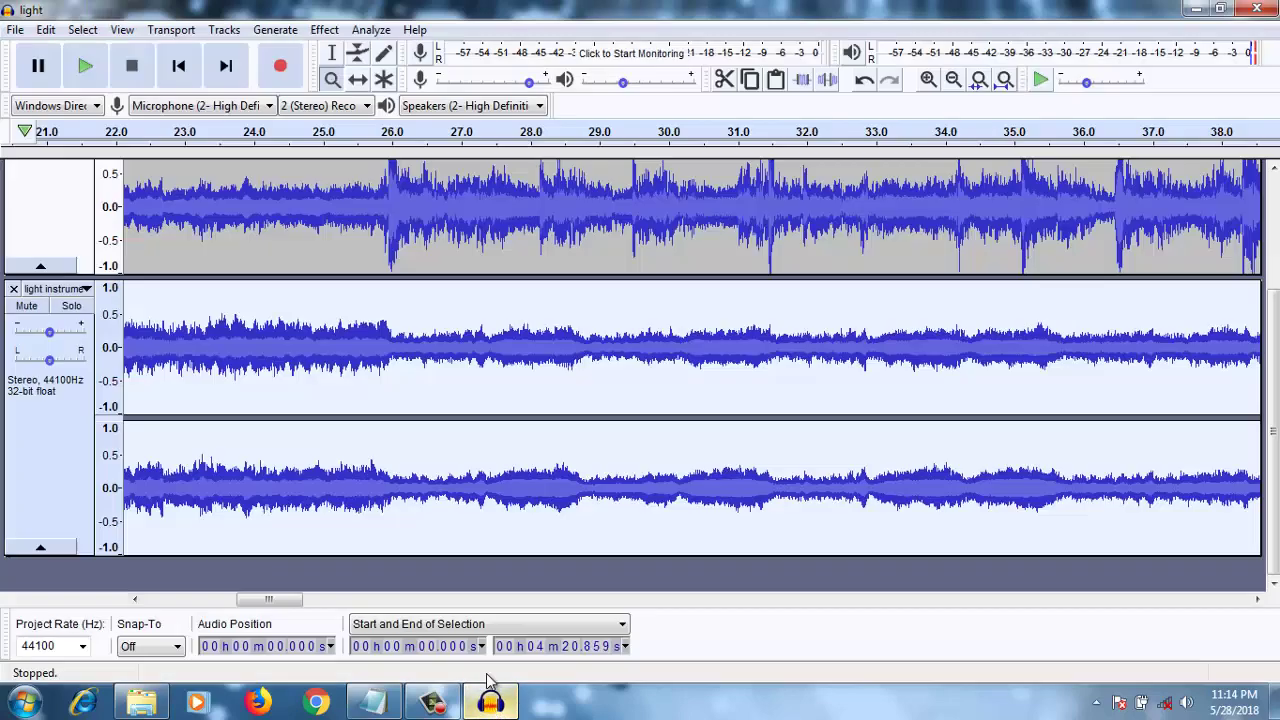
click(138, 365)
drag(250, 599, 157, 599)
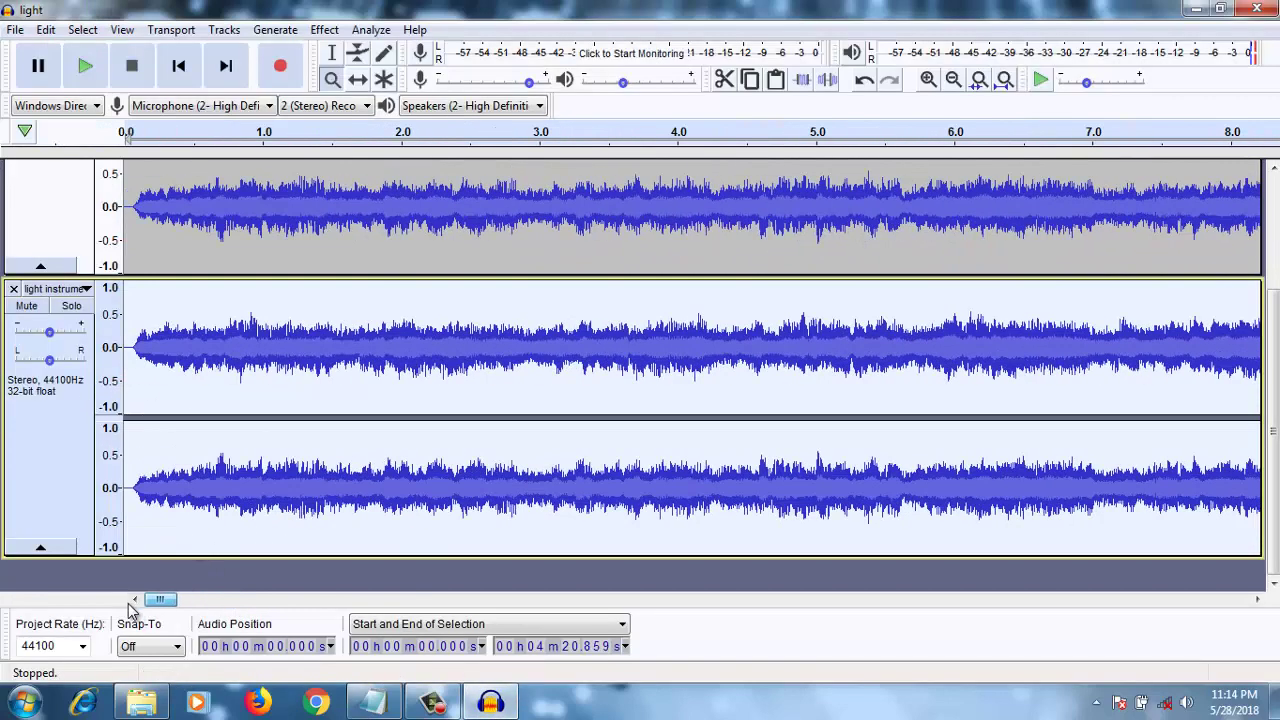
click(147, 335)
click(147, 335)
click(150, 335)
click(150, 335)
click(155, 334)
click(155, 334)
click(155, 334)
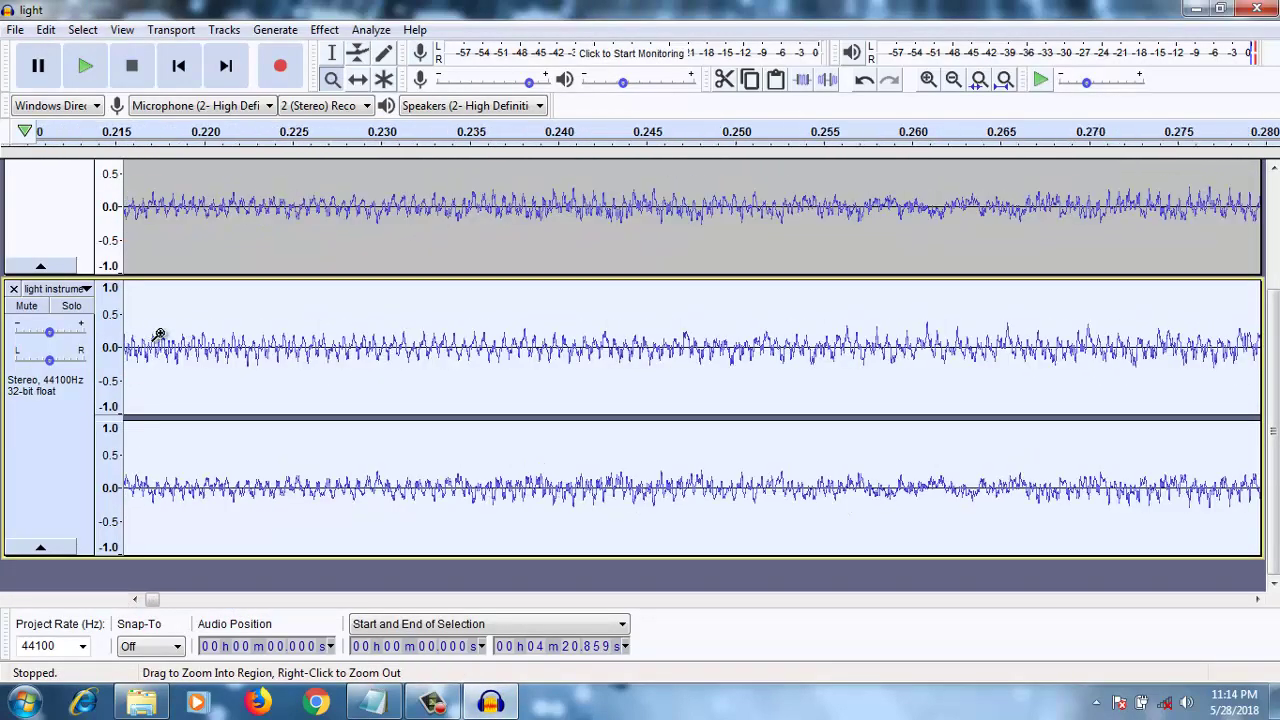
- Compare the song's channels with the inverted instrumental's in close detail around 1.58 seconds, and again around 0.68 seconds
drag(150, 601, 157, 600)
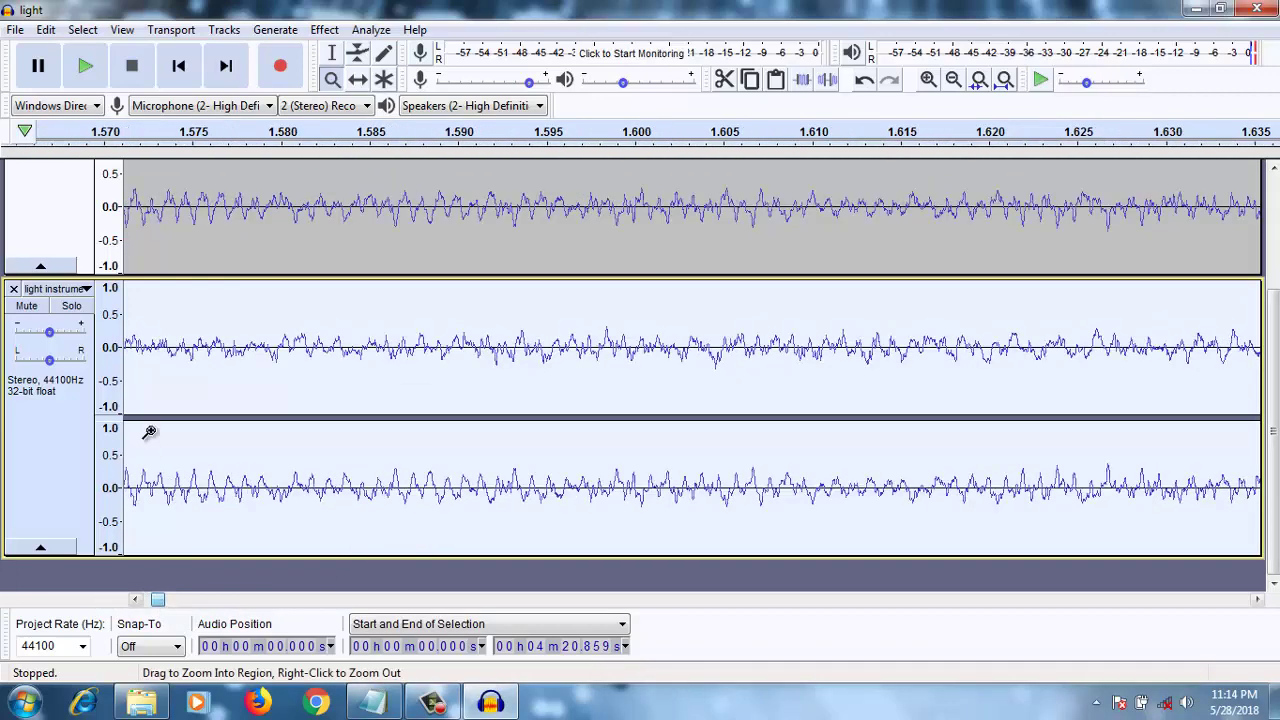
click(149, 411)
click(149, 411)
click(149, 411)
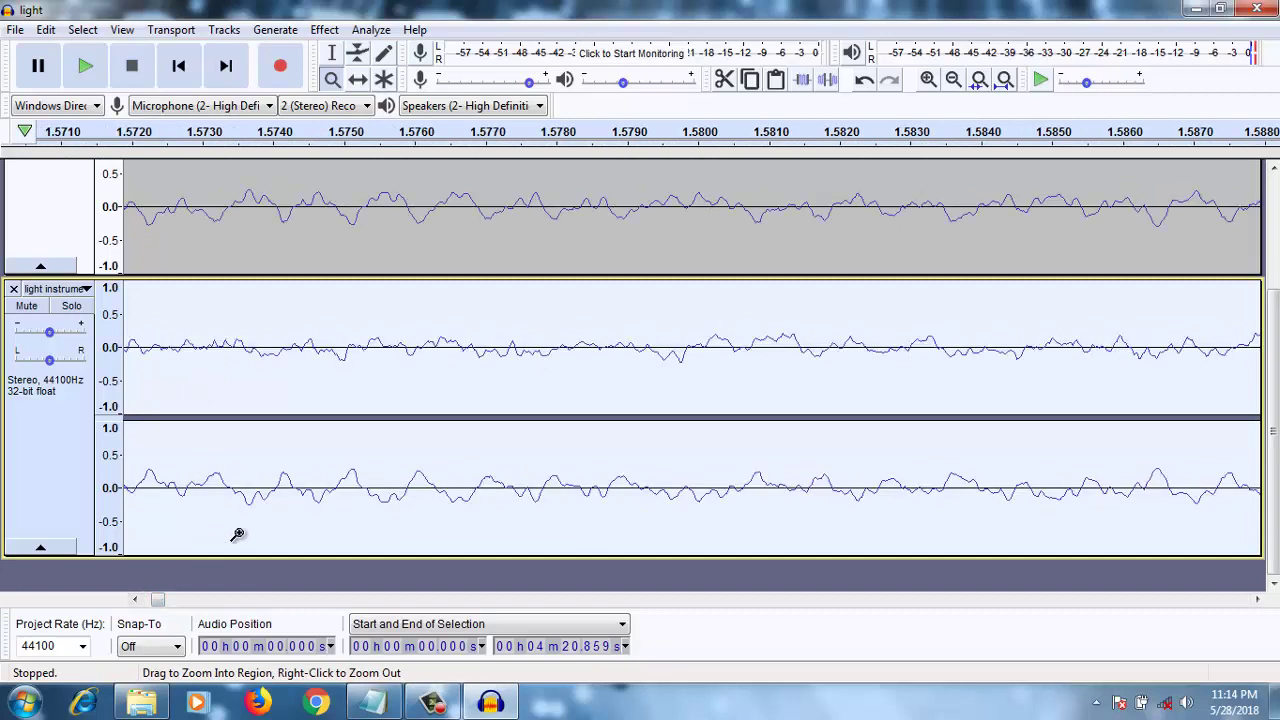
drag(160, 600, 152, 597)
scroll(369, 222, up, 4)
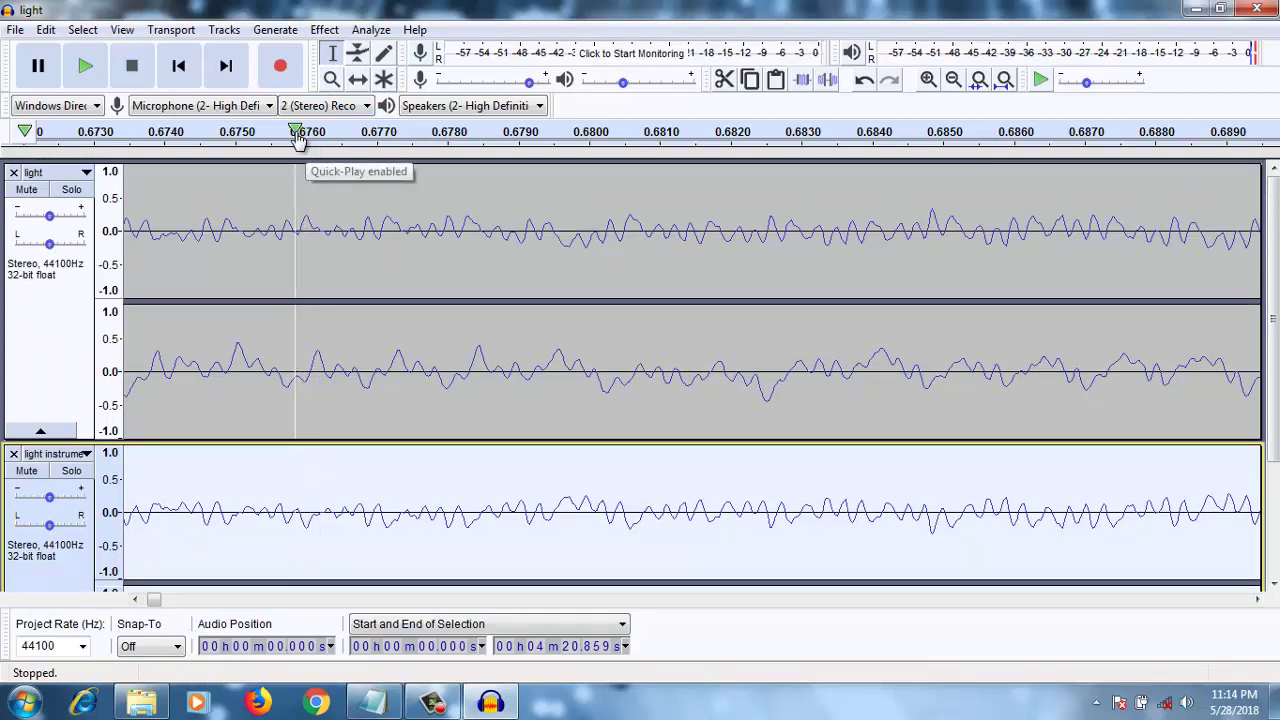
scroll(300, 140, down, 2)
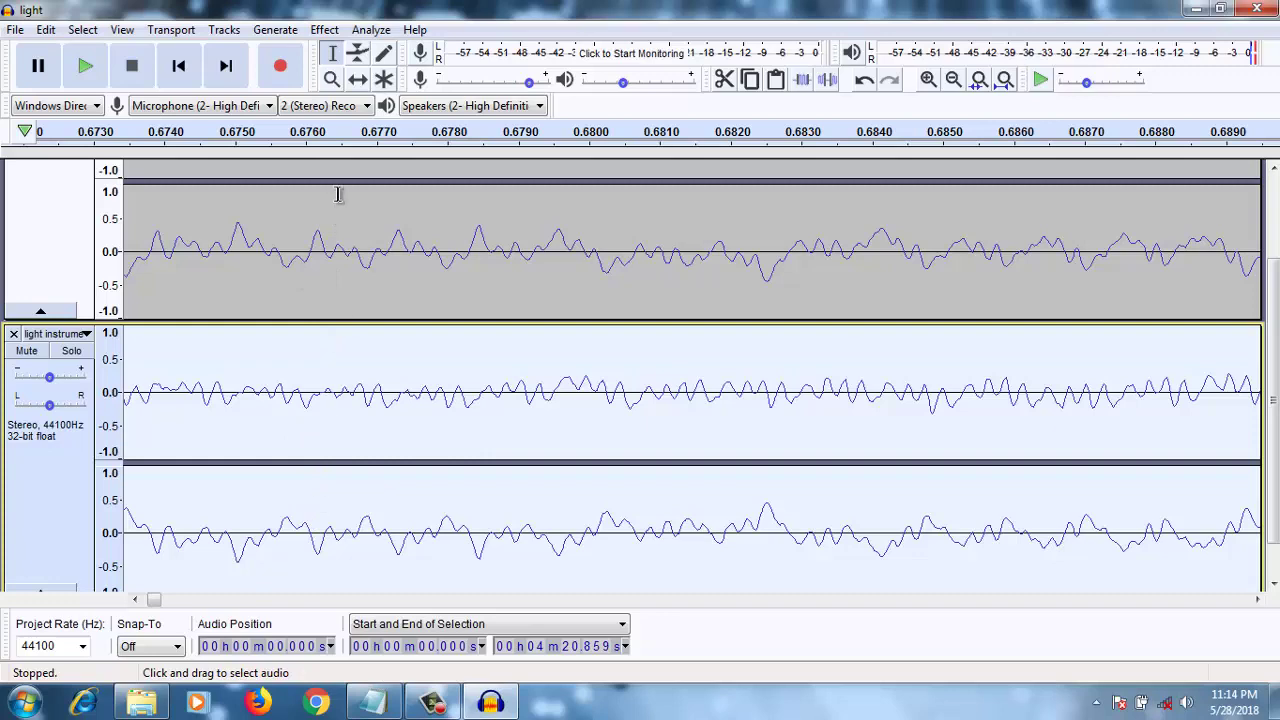
- Switch to Notepad and replace all text with three lines: "Now the wave are invert", "let play it", "note: they sound the sam if you play solo"
click(370, 703)
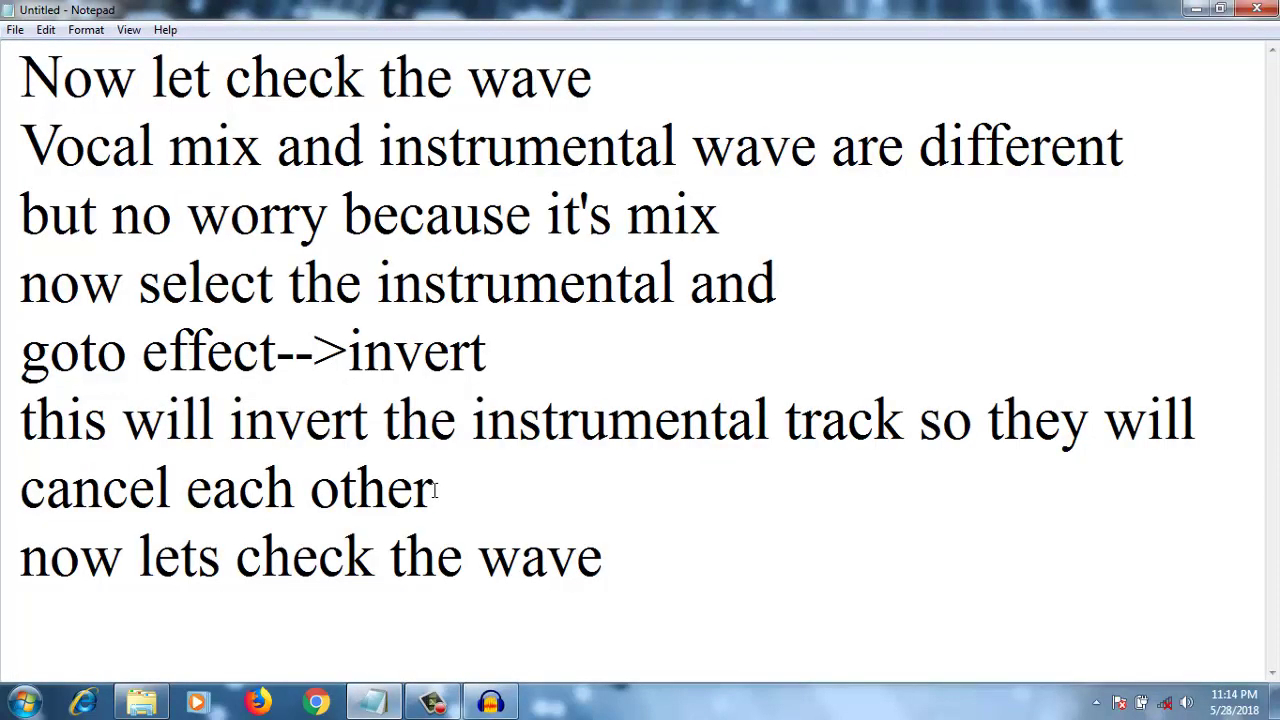
key(ctrl+a)
text(Now the wave)
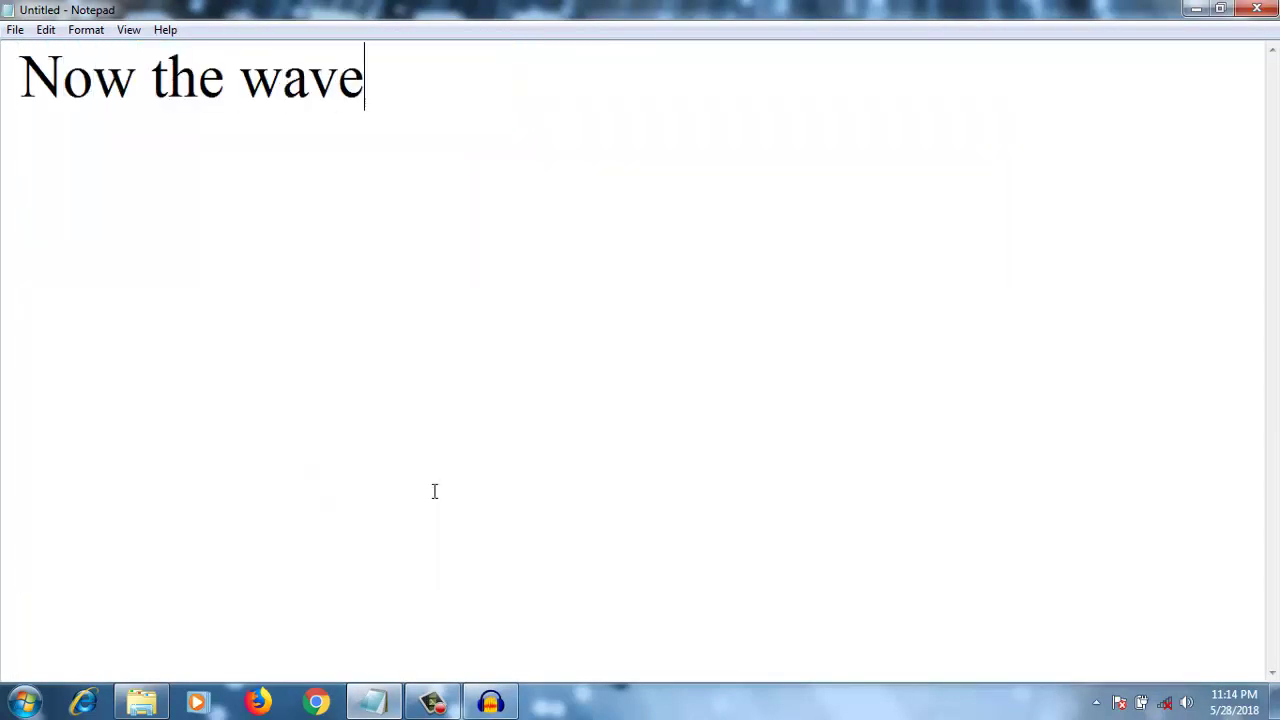
text( are invert )
text(let )
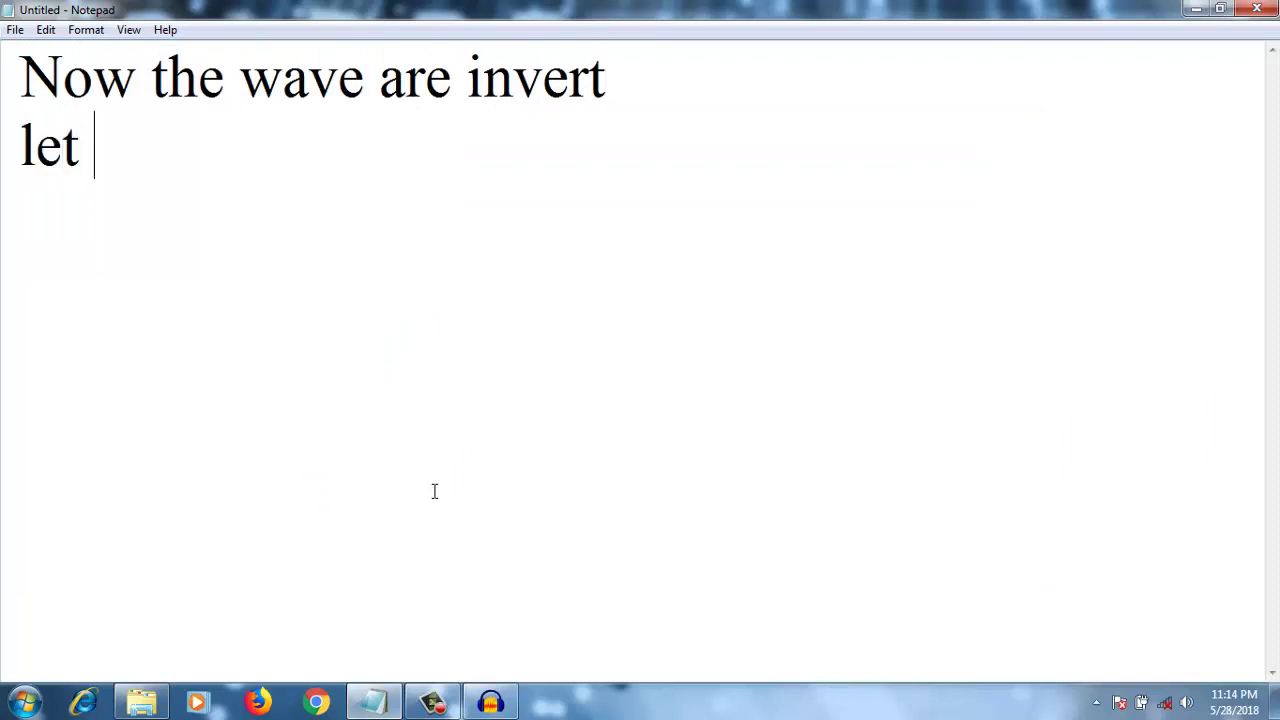
text(play it note: they so)
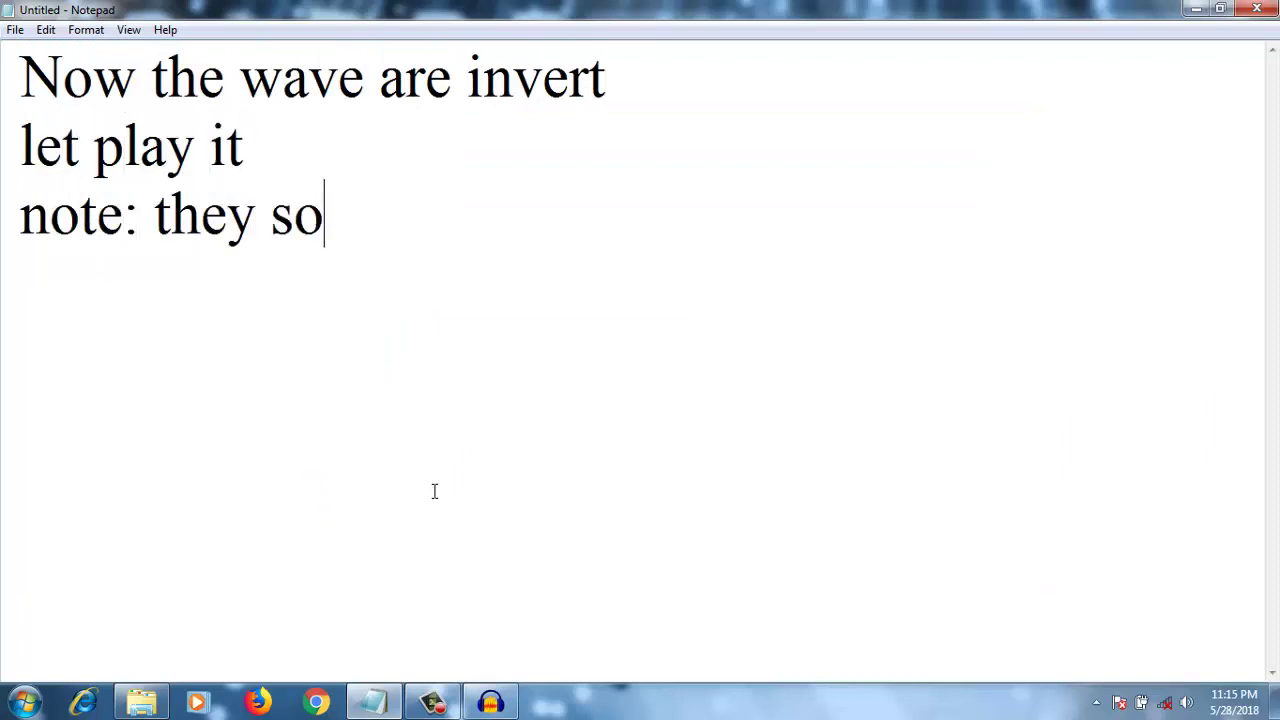
text(und the sam if you play solo)
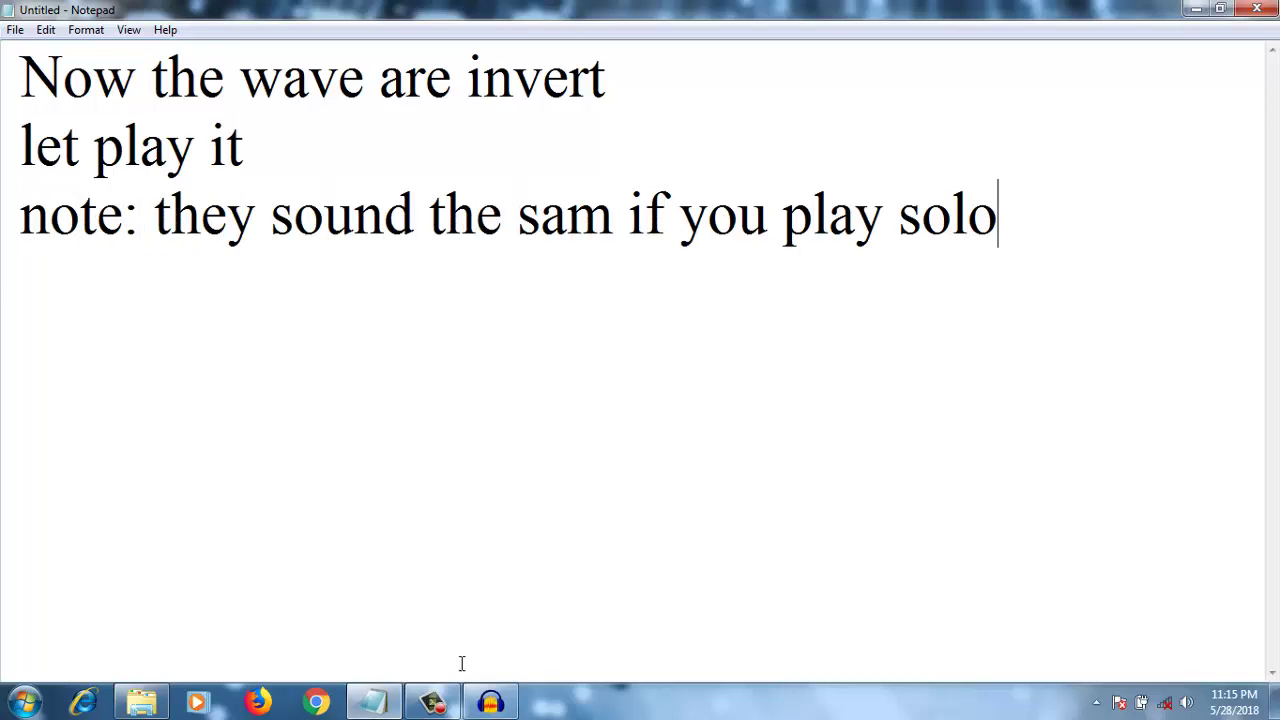
- Switch to Audacity and play the song together with the inverted instrumental from the beginning
click(491, 702)
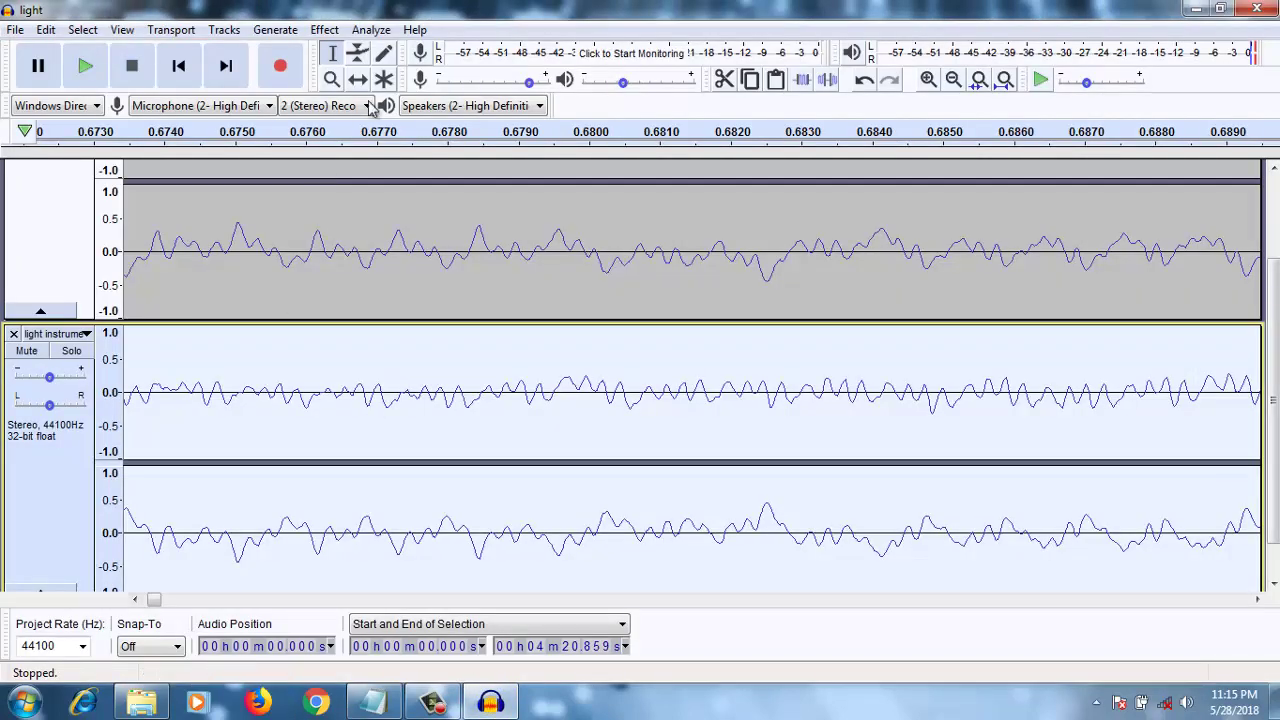
click(332, 79)
right_click(292, 221)
right_click(290, 222)
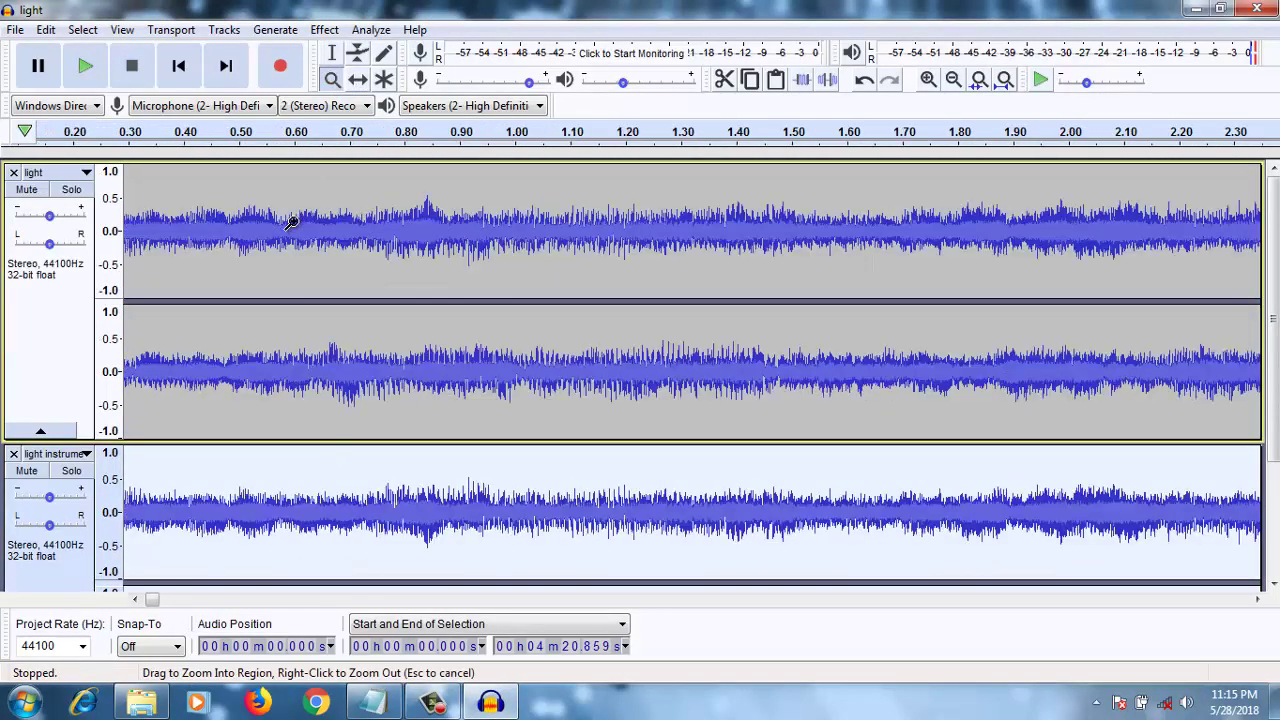
right_click(290, 222)
click(85, 65)
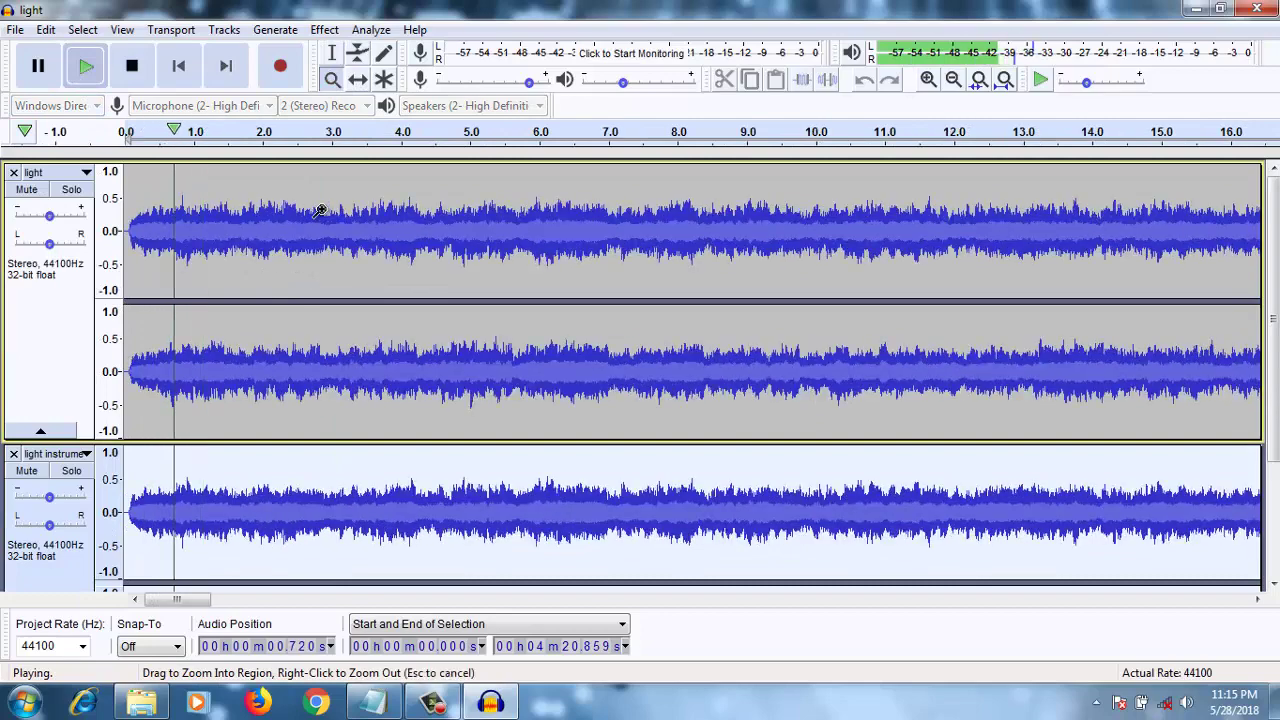
right_click(320, 210)
right_click(320, 210)
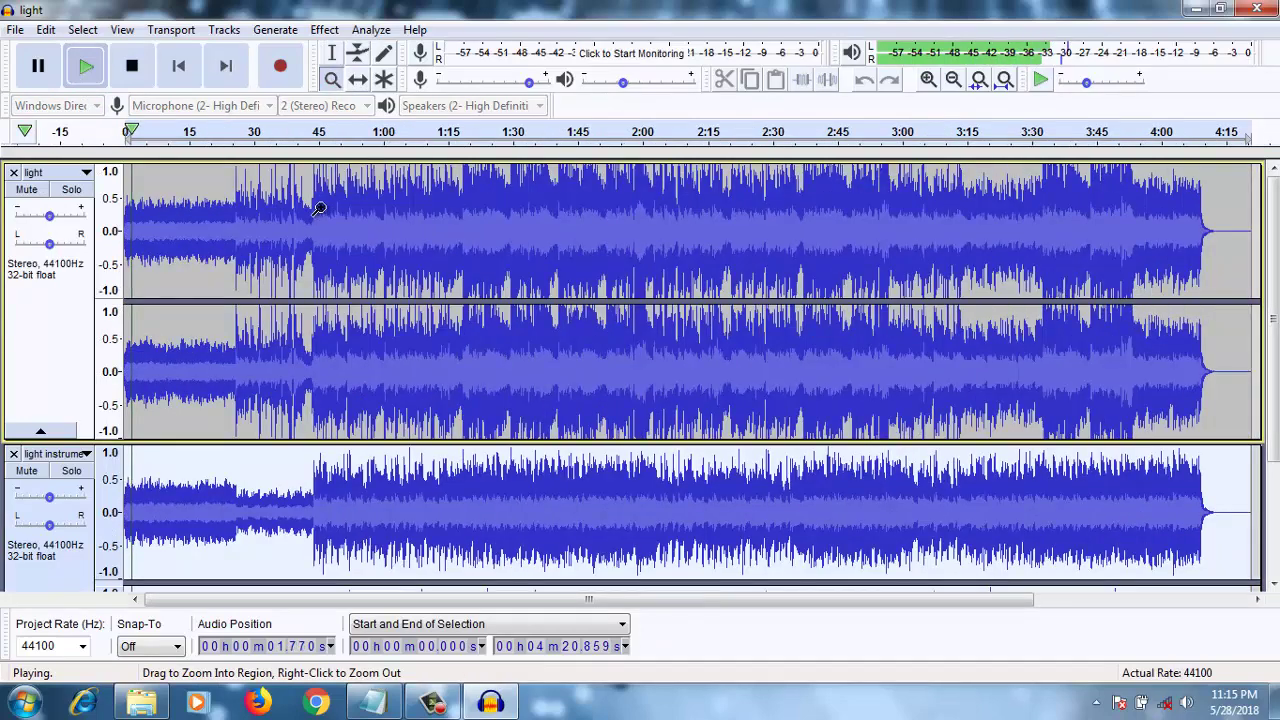
- During playback, listen to the light track solo, the light instrumental track solo, and both tracks together again
click(79, 197)
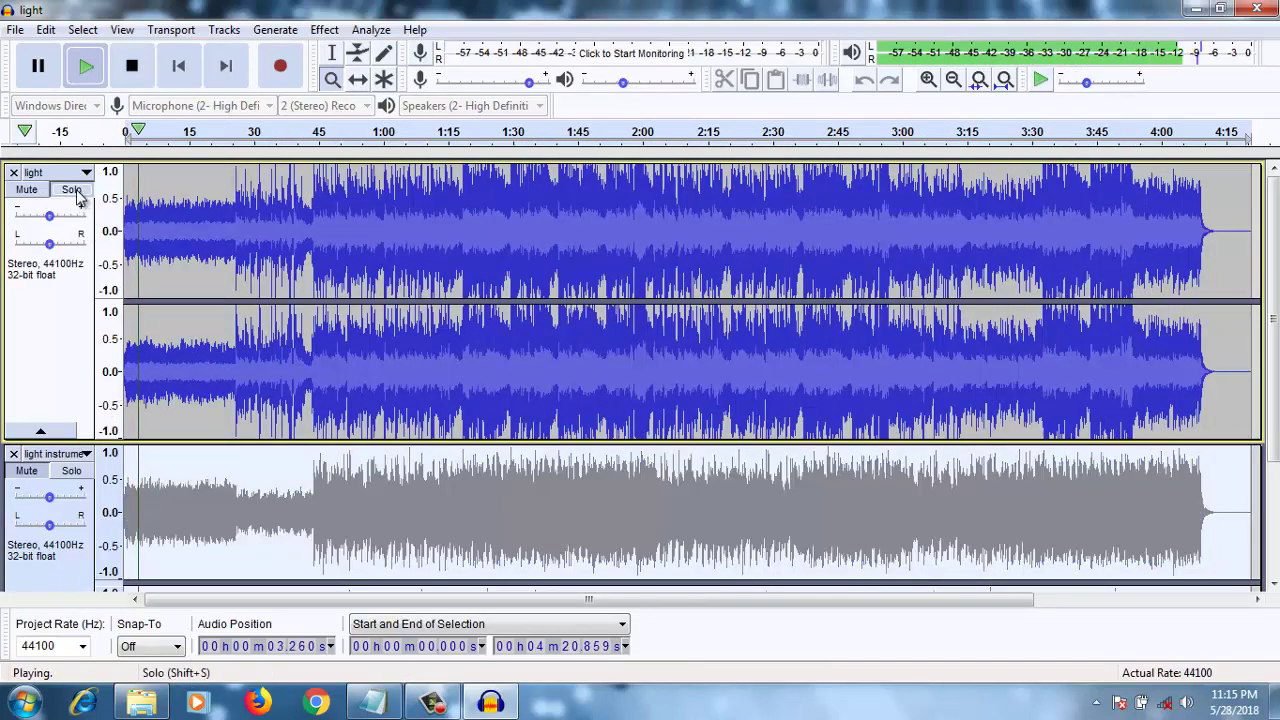
click(72, 475)
scroll(75, 330, up, 3)
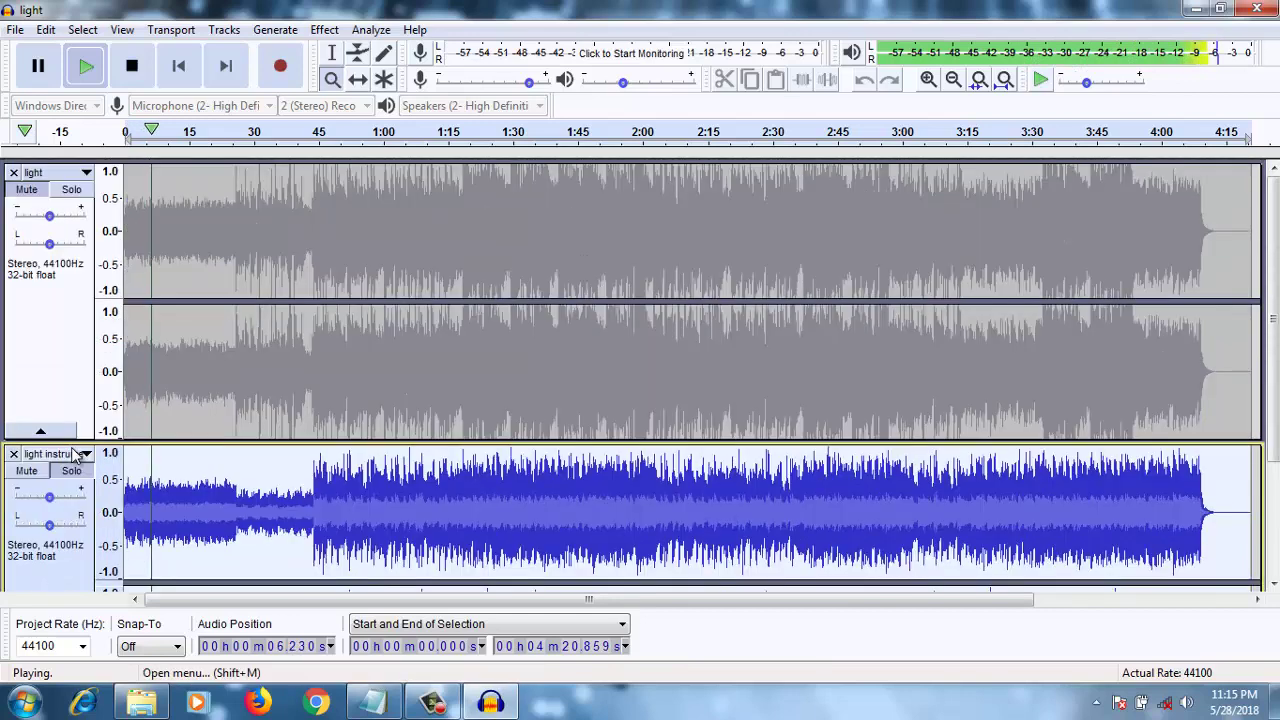
click(72, 191)
scroll(32, 471, down, 3)
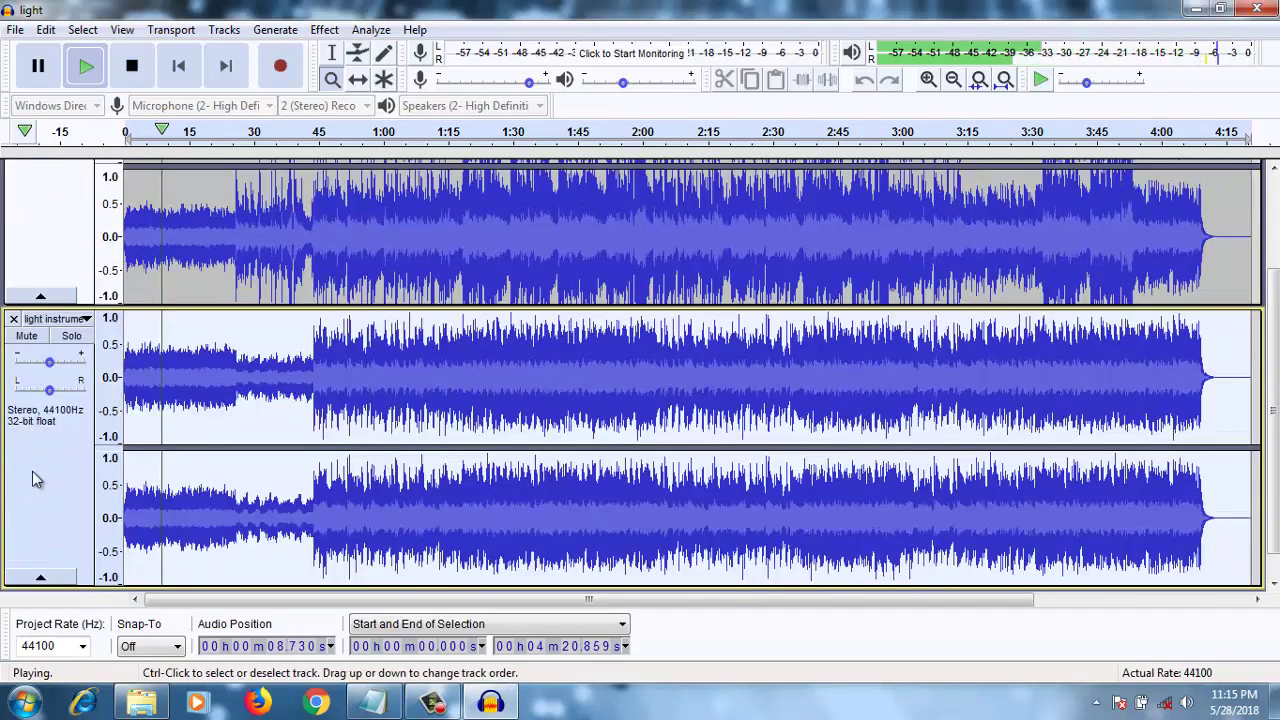
click(138, 76)
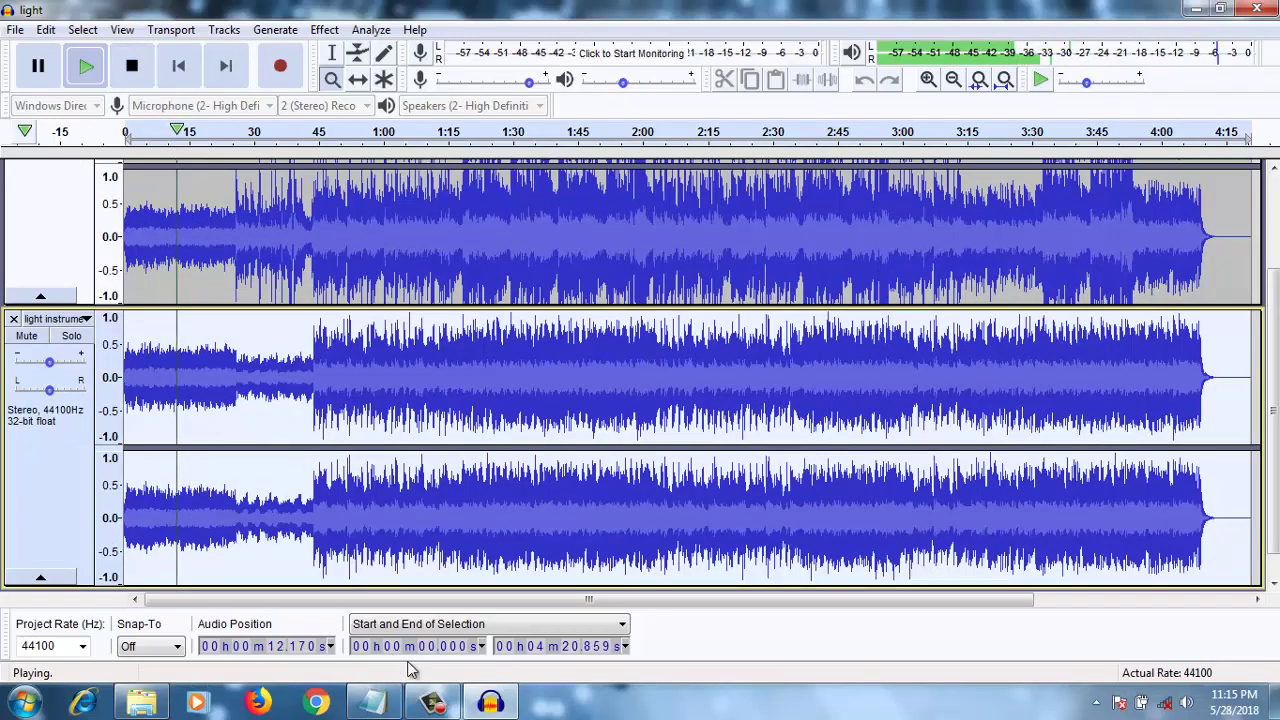
- Switch to Notepad and add the line "now no more music" below the note about solo playback
click(372, 702)
text(now no more music)
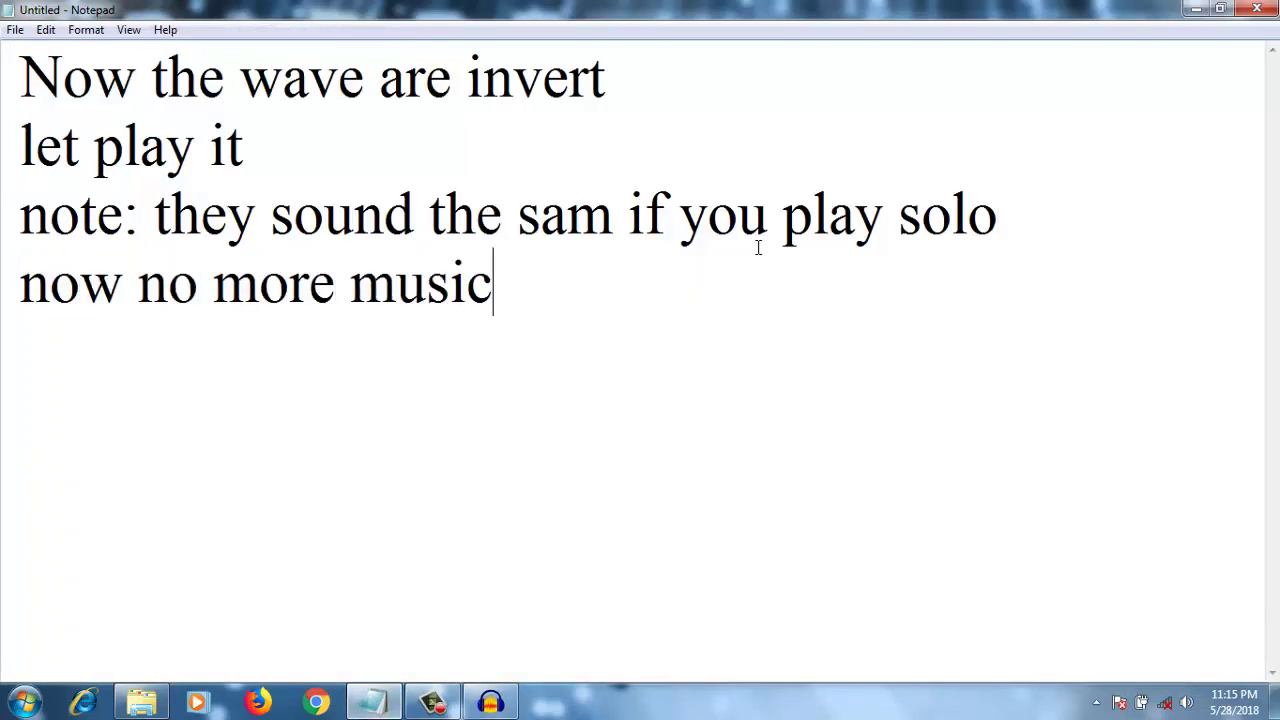
- Switch to Audacity and examine both tracks' waveforms from about 24 to 40 seconds while they play together
click(490, 702)
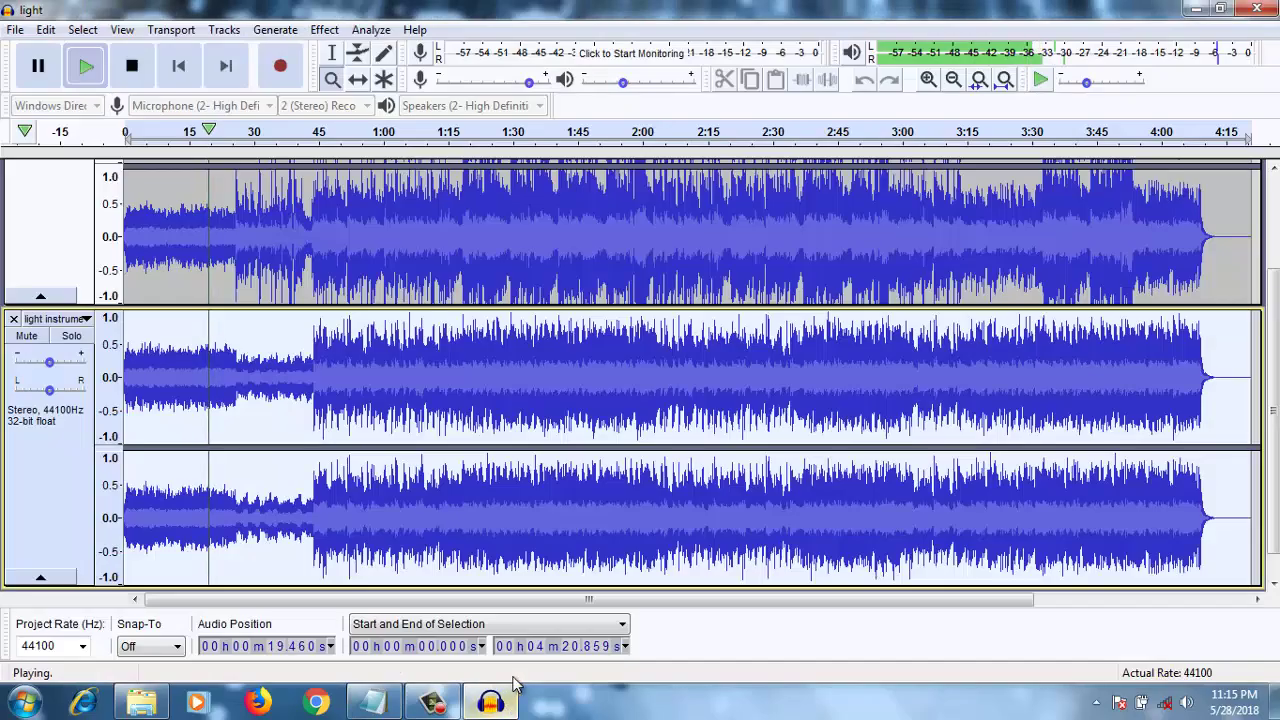
click(240, 230)
click(232, 230)
click(214, 224)
click(271, 234)
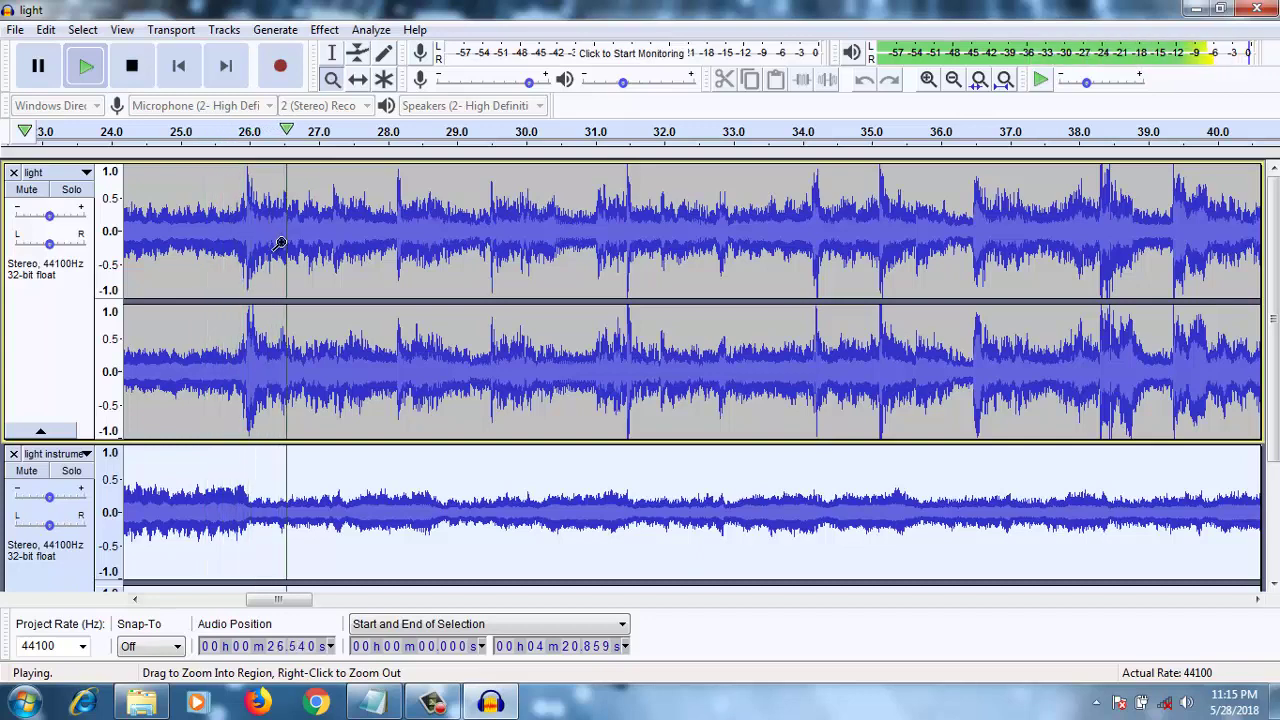
- Switch to Notepad and add the line "now we have achive what we want" below the existing text
click(373, 703)
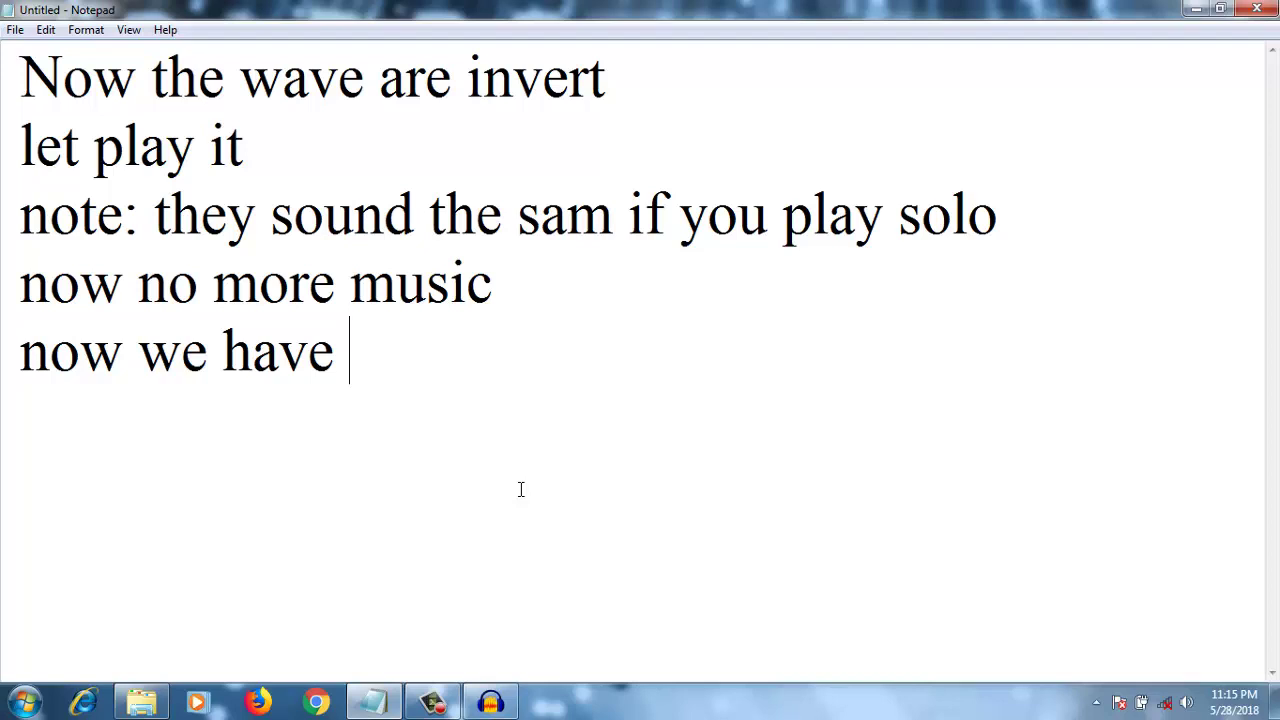
text(whga)
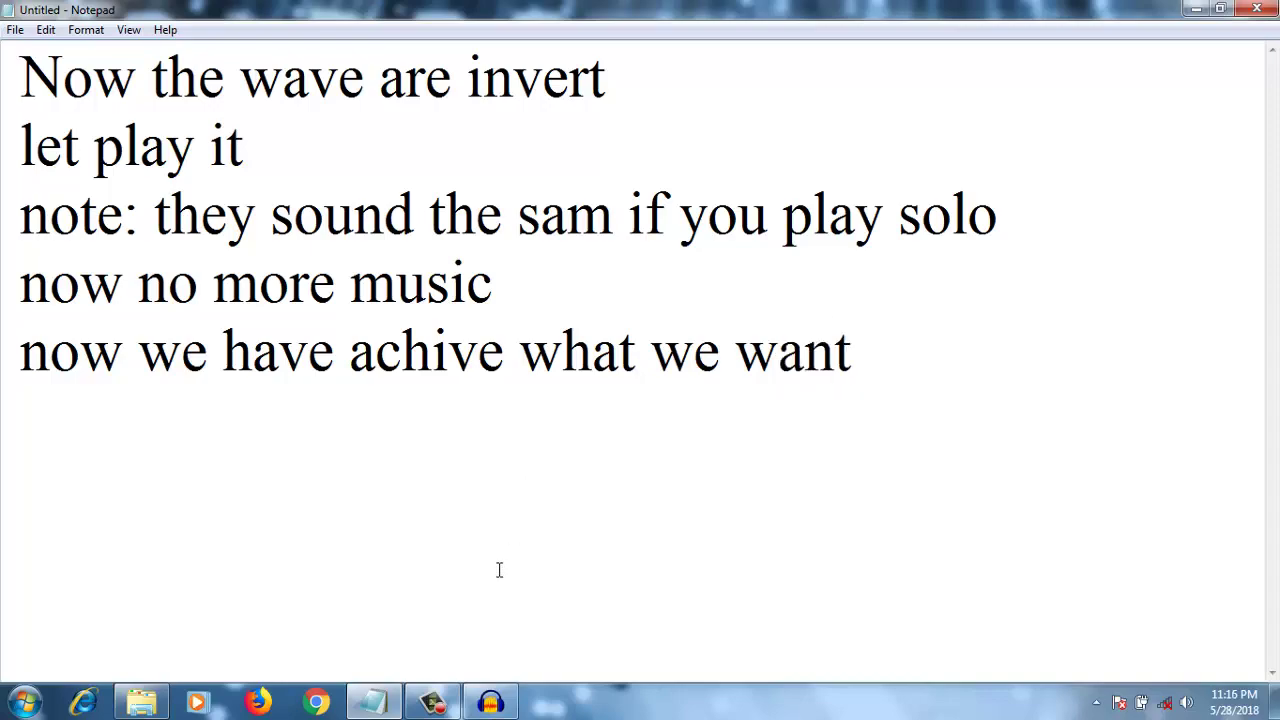
- Switch to Audacity and solo the light track, then the light instrumental track, before playing both together again
click(490, 702)
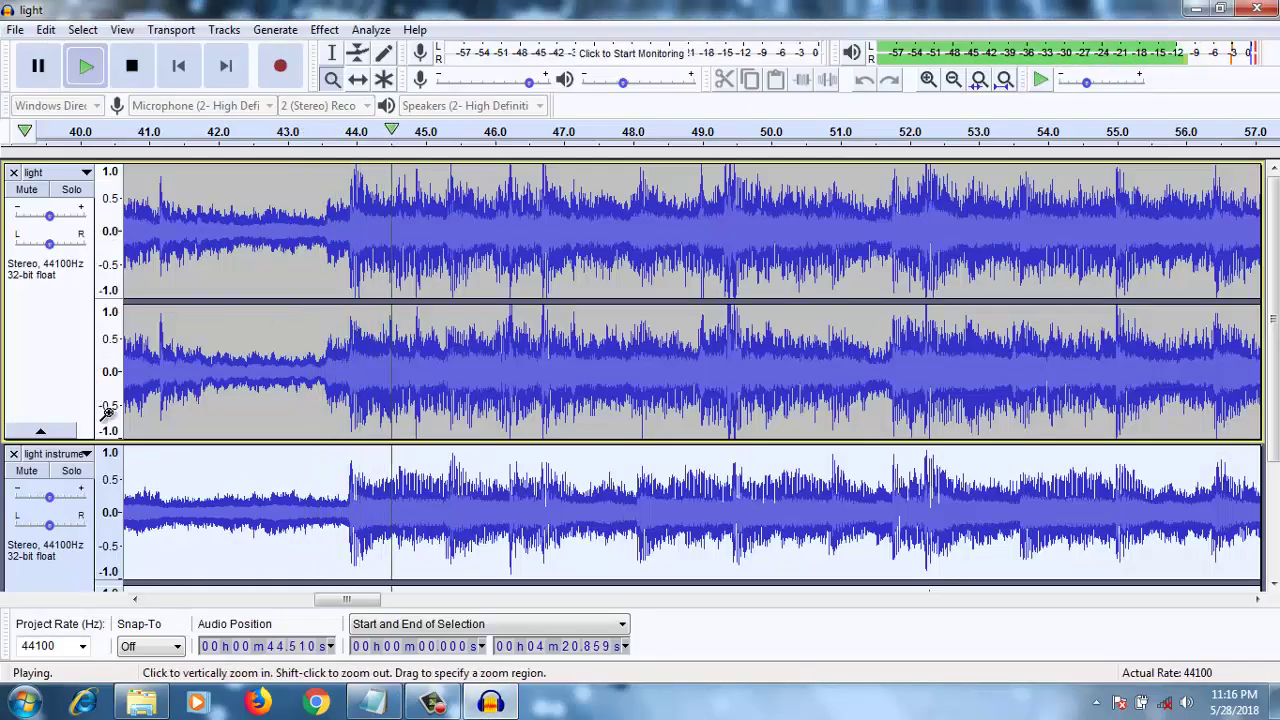
click(70, 190)
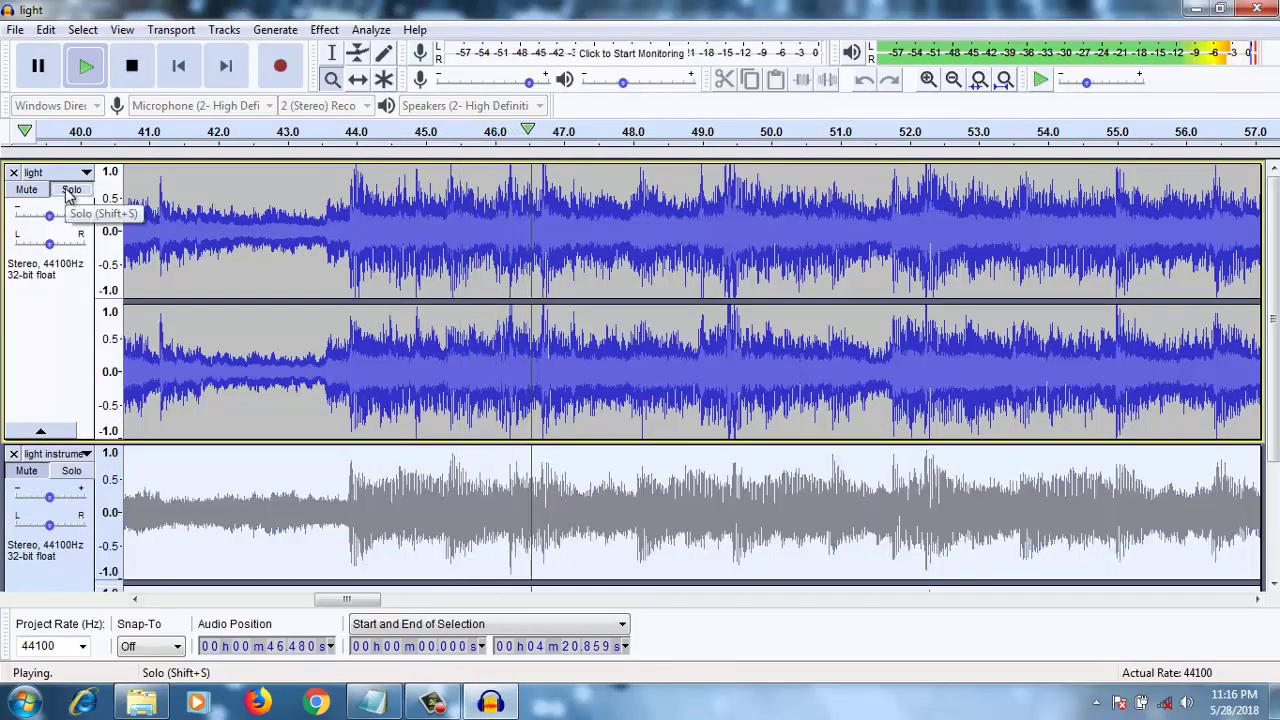
click(72, 471)
scroll(766, 377, down, 3)
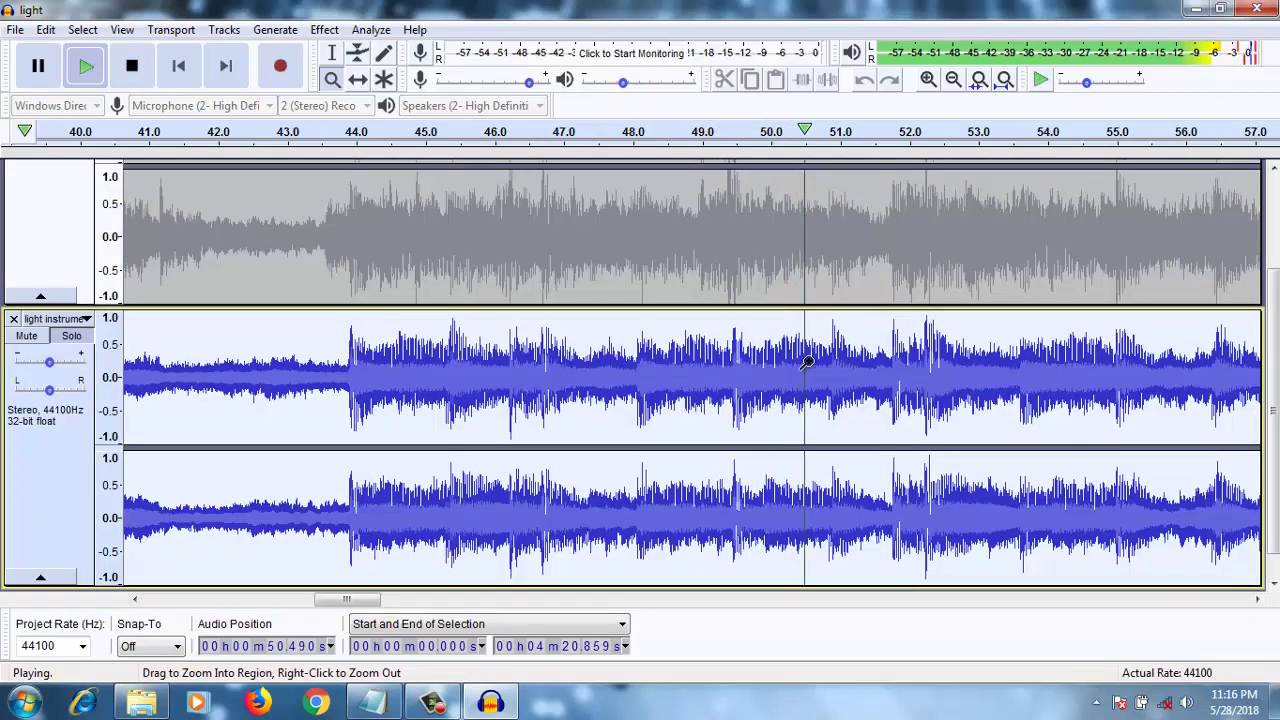
scroll(338, 283, up, 3)
click(71, 471)
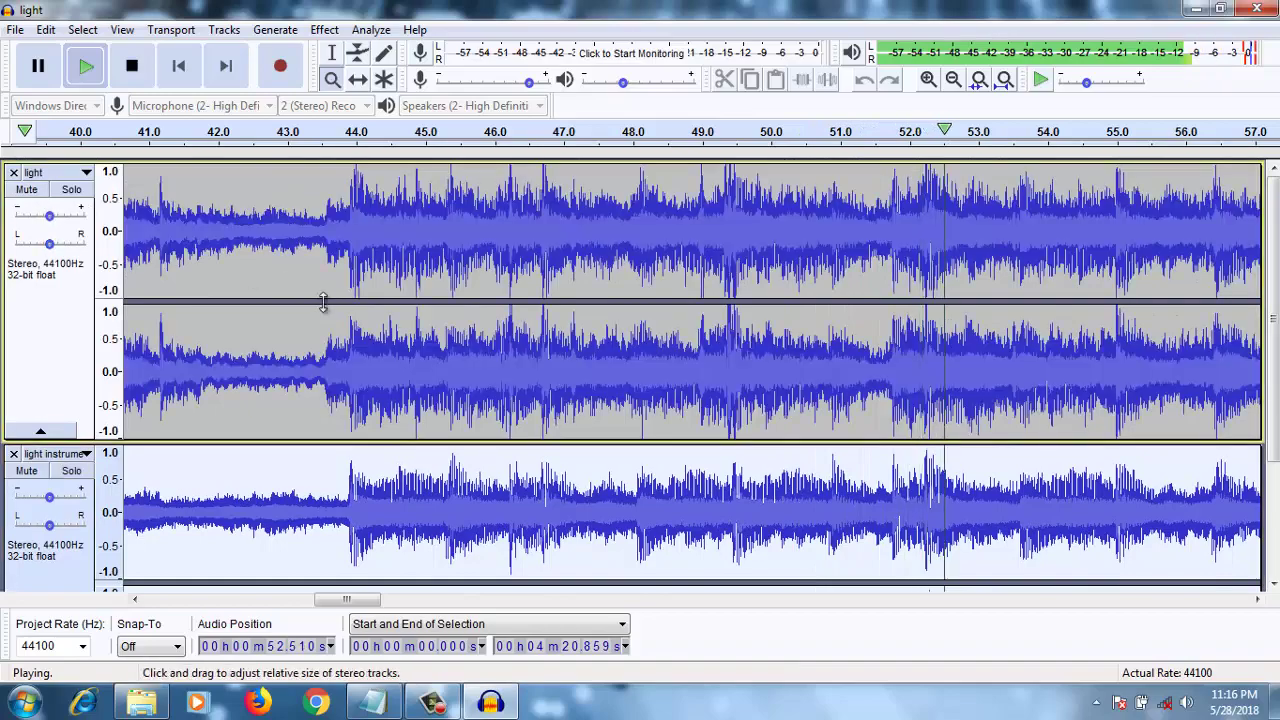
- Listen to both tracks together from about 1:51 in the song, and stop playback
right_click(443, 240)
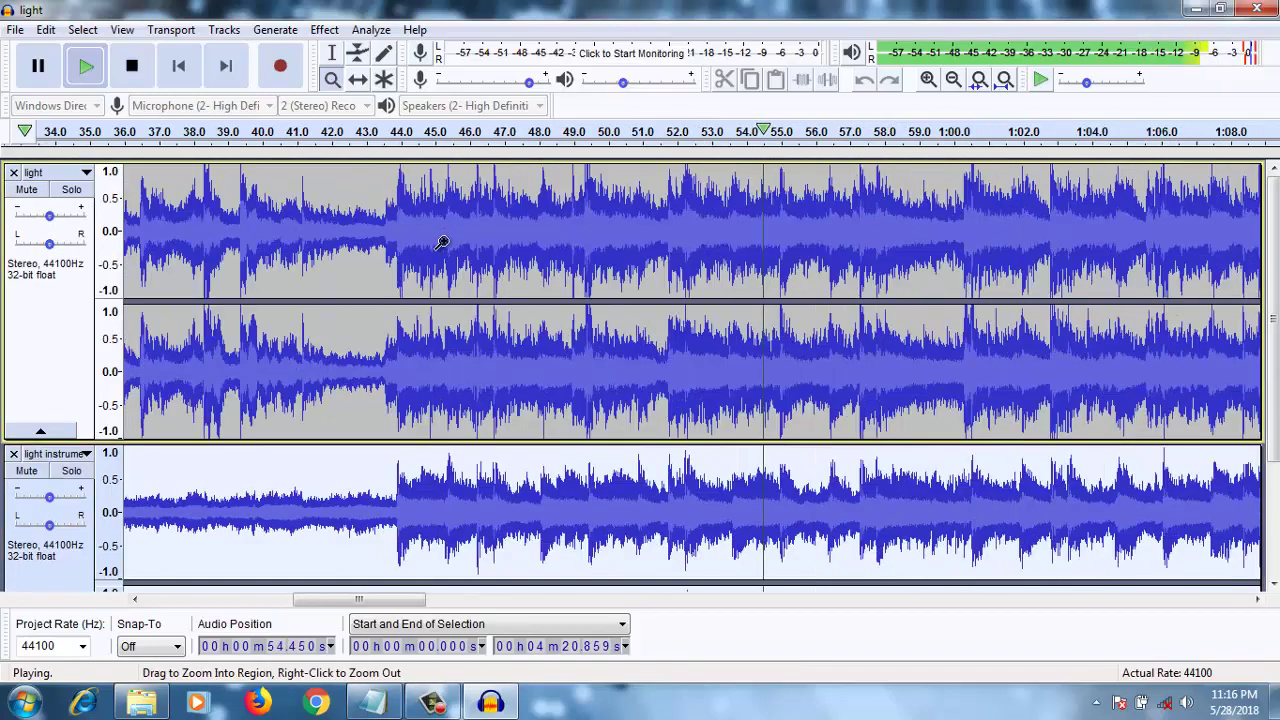
right_click(443, 240)
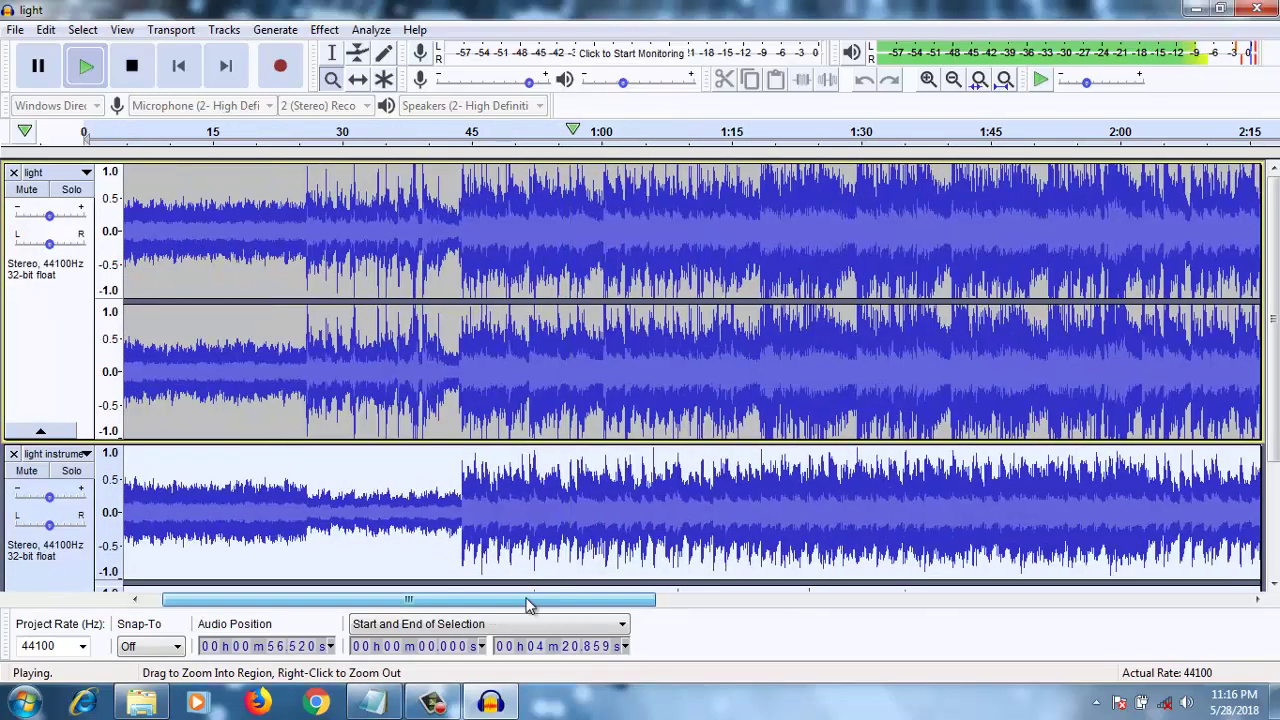
drag(443, 600, 639, 601)
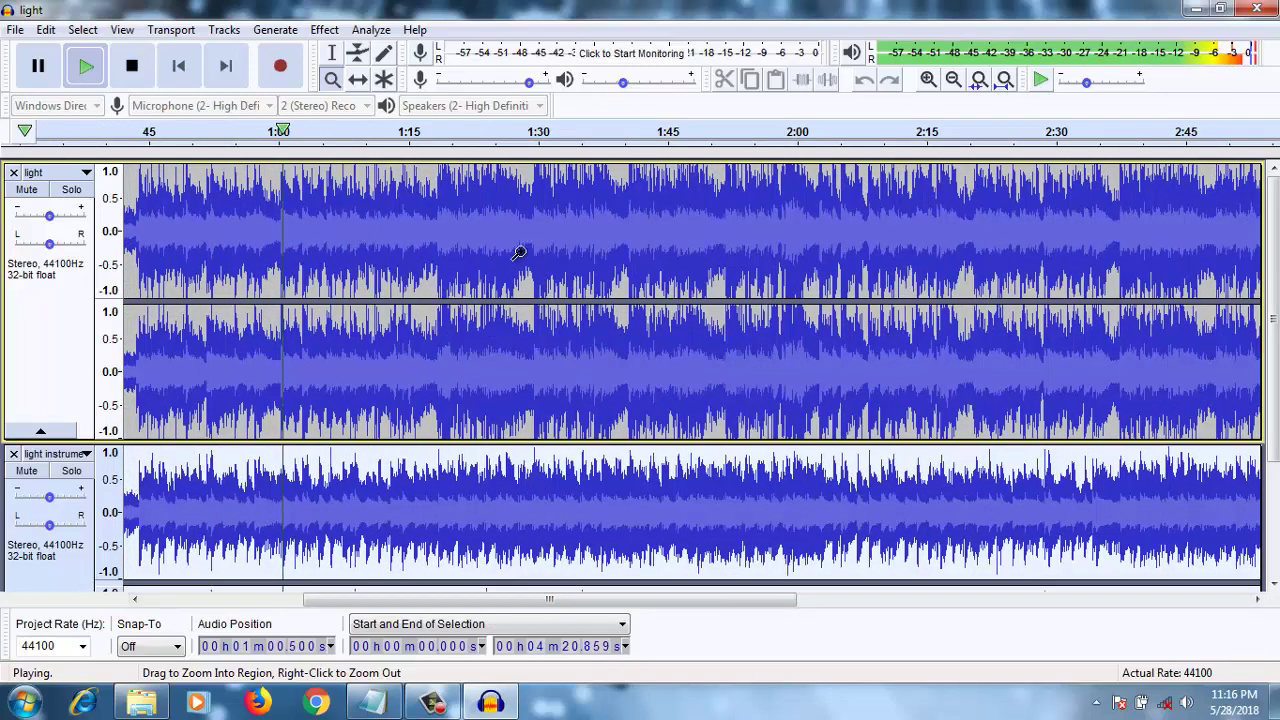
click(717, 133)
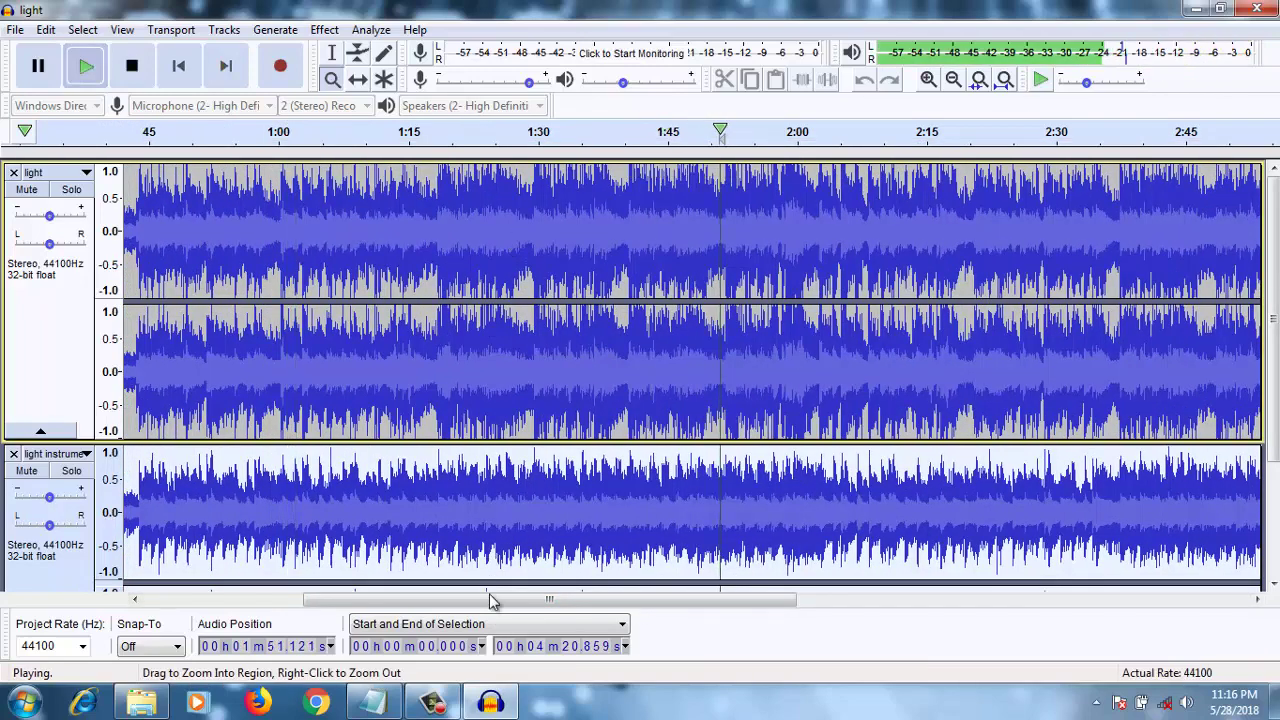
drag(490, 607, 771, 606)
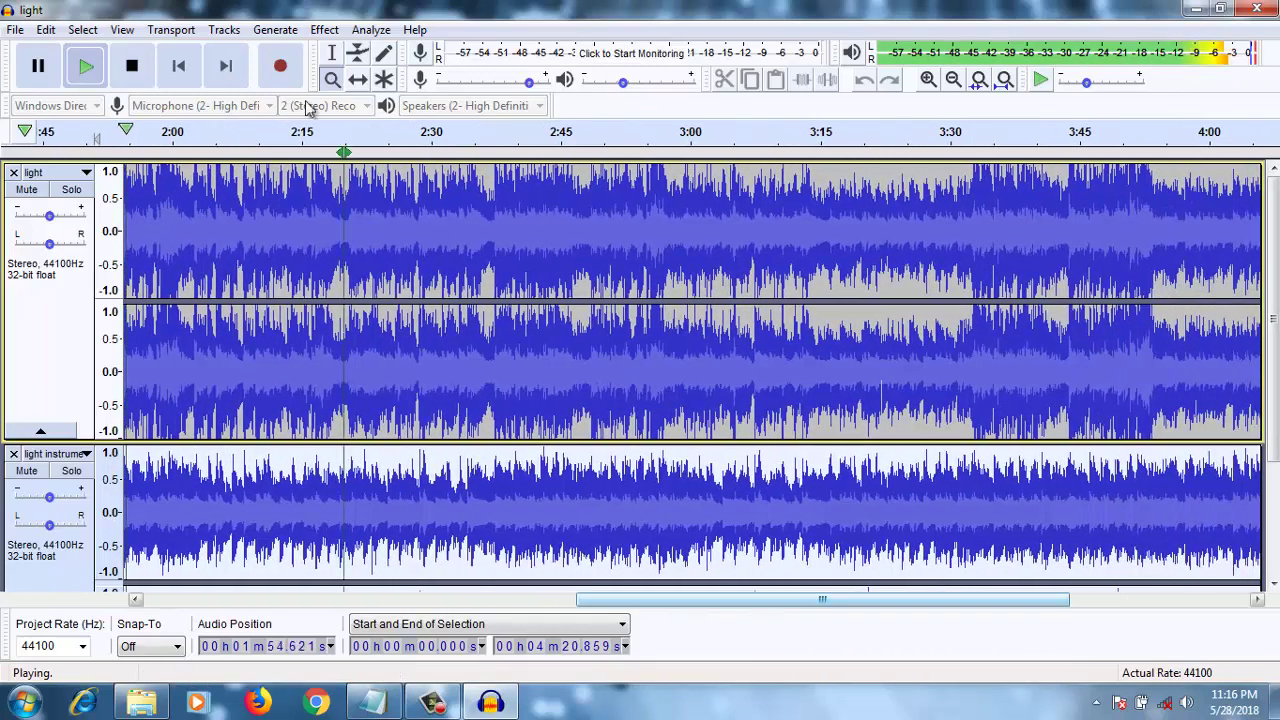
click(133, 68)
- Switch to Notepad and add a final line beginning "Note: not 100% but 95% it does the job"
click(374, 702)
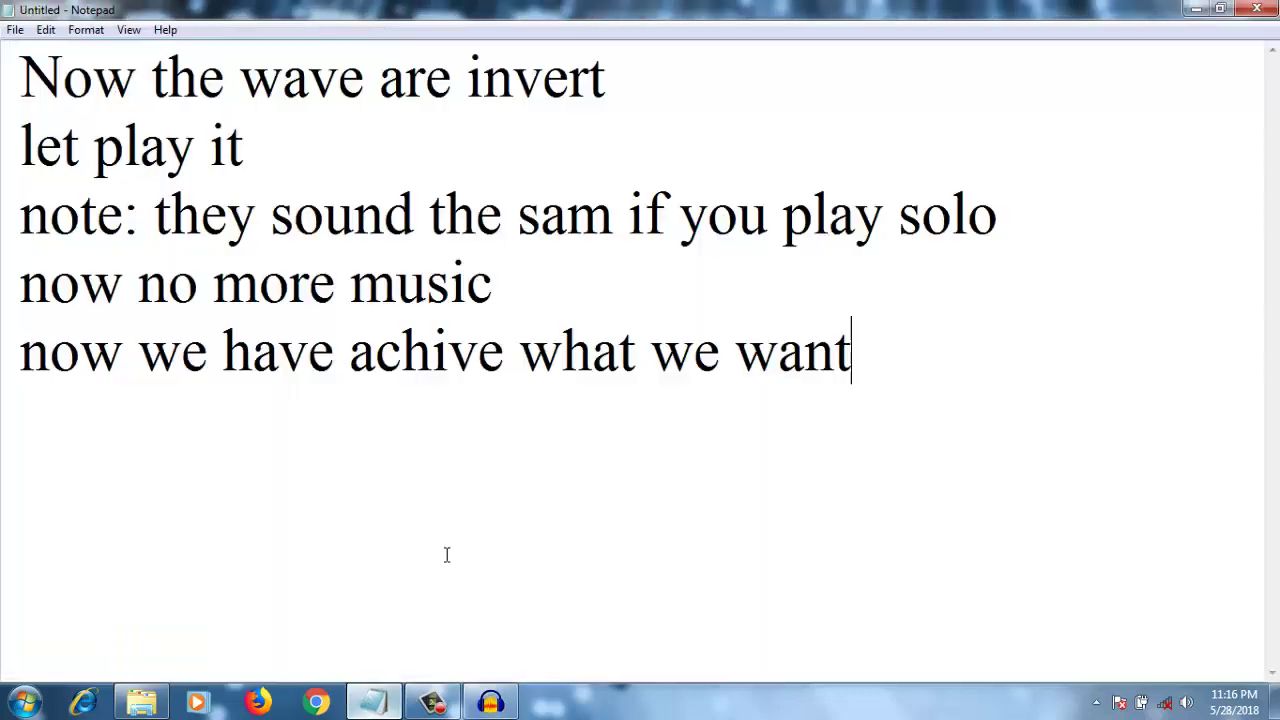
text(Note)
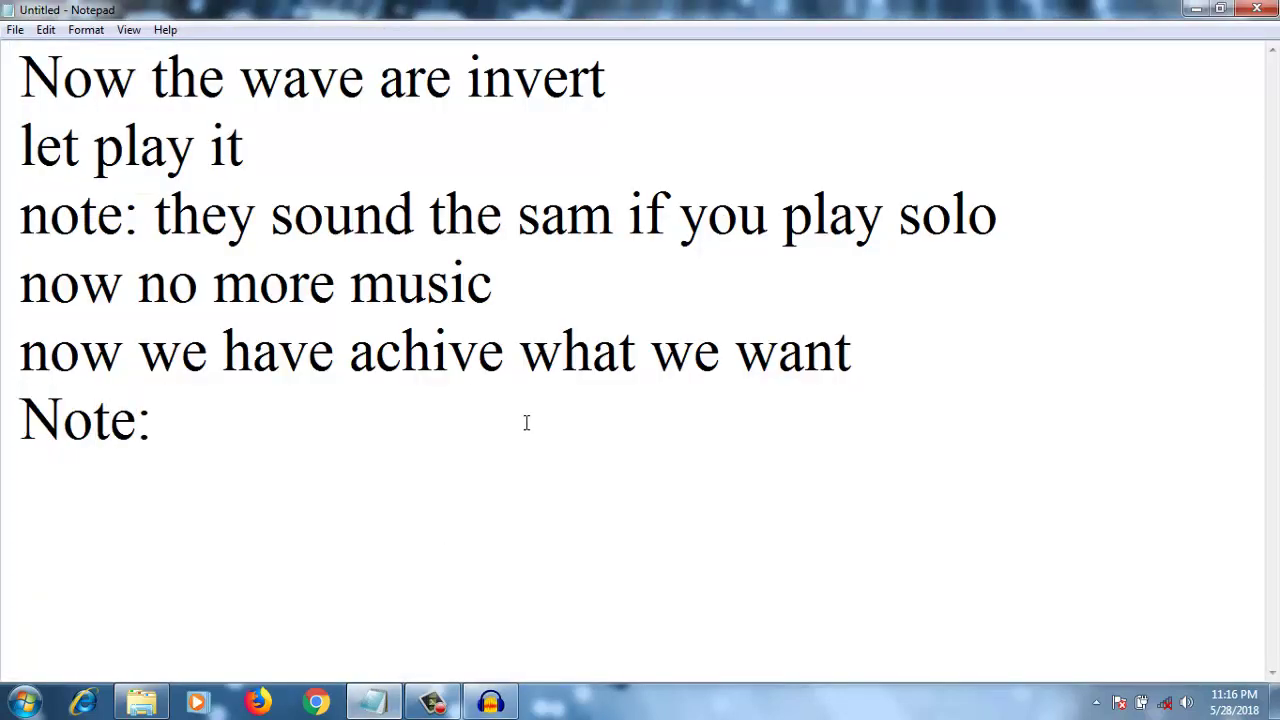
text(: not 100% but )
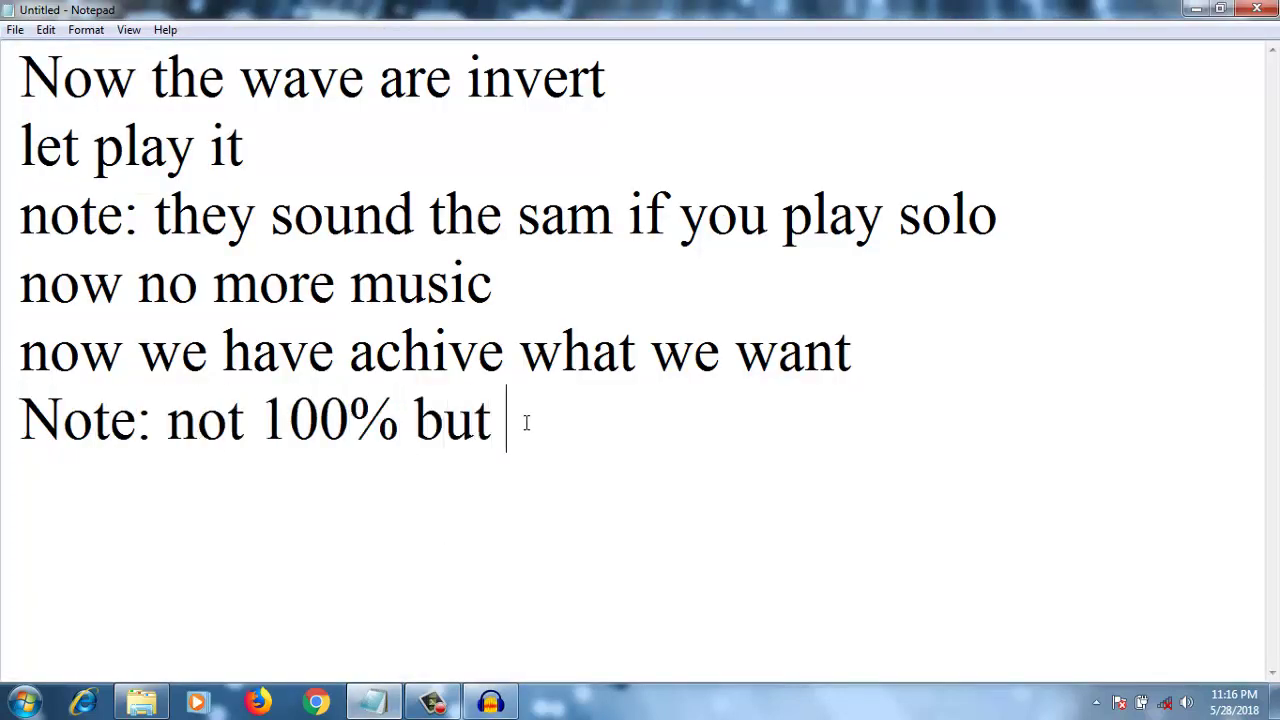
text(95% it does the job you w)
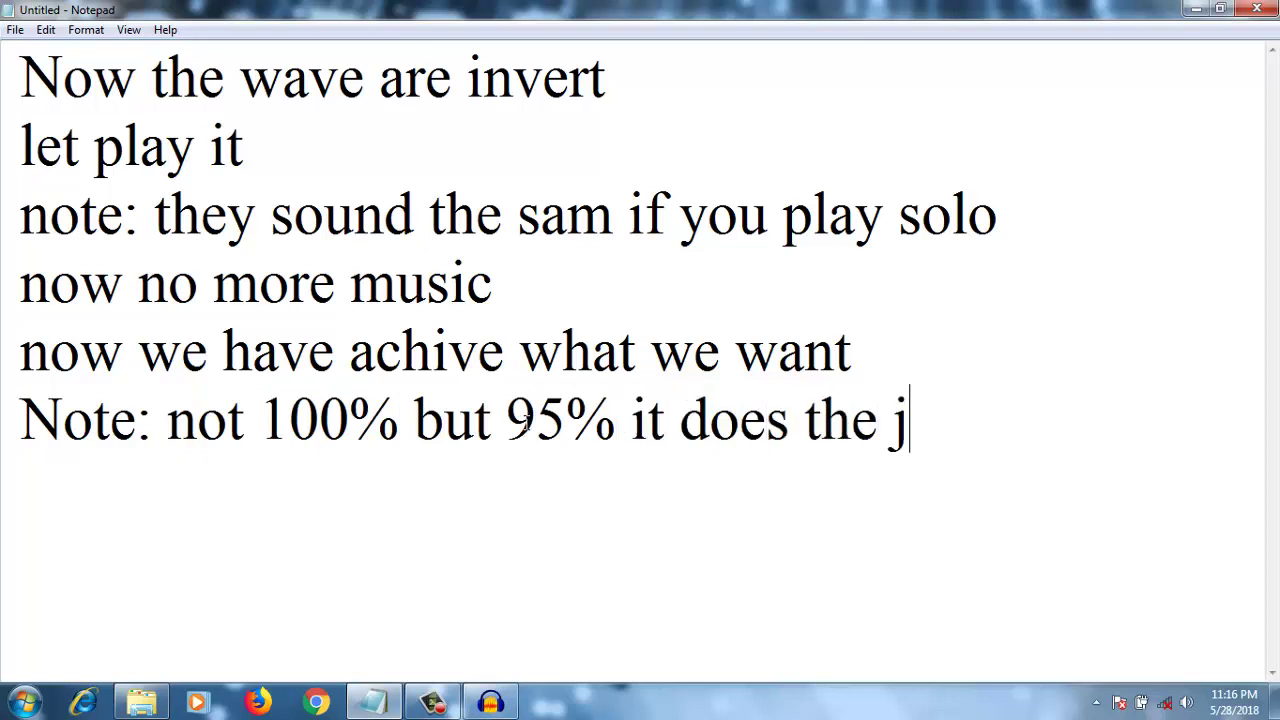